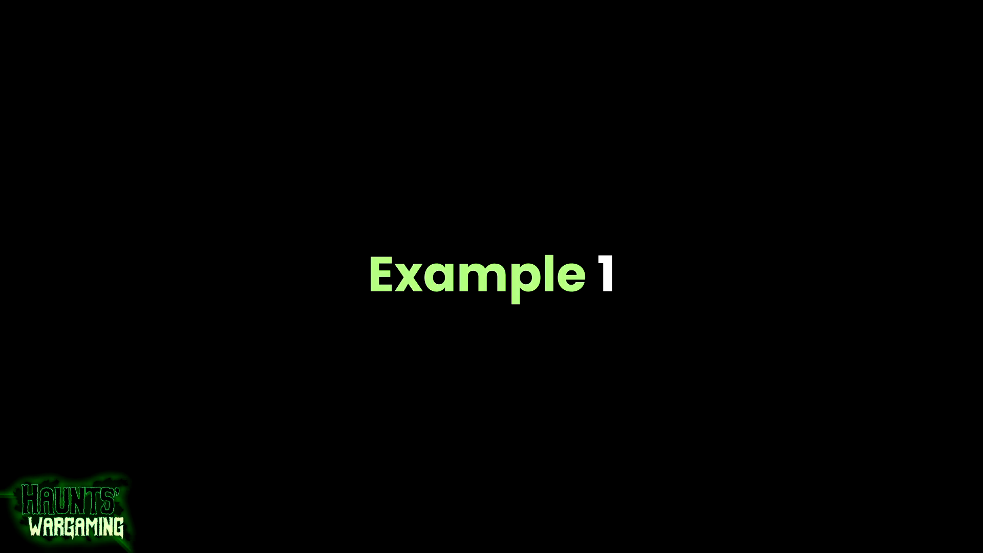
Examine the supported creature model from all sides and in cross-section, then check its joint sockets with the hollowing tools open.
{"action": "right_click_drag", "start_coordinate": [569, 221], "coordinate": [720, 285]}
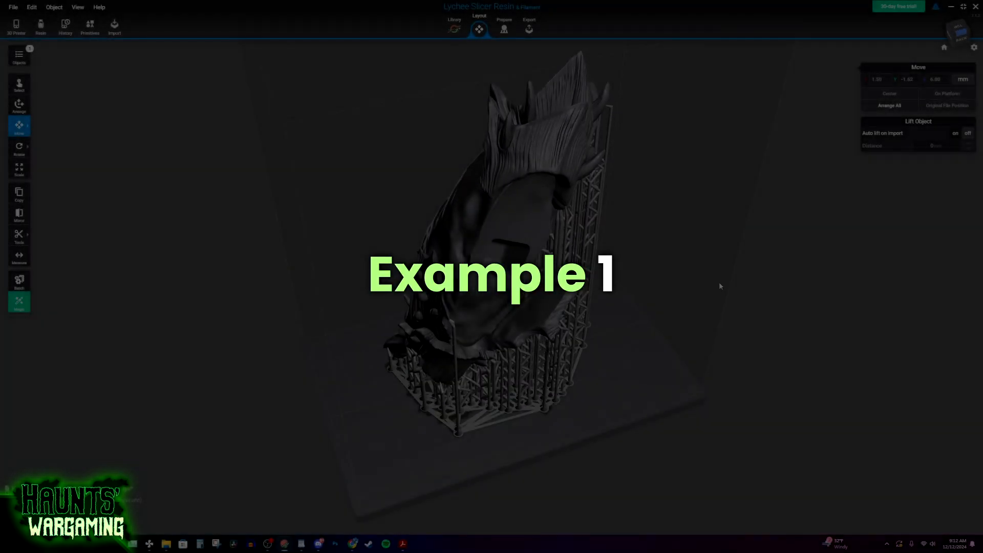
{"action": "right_click_drag", "start_coordinate": [578, 300], "coordinate": [685, 272]}
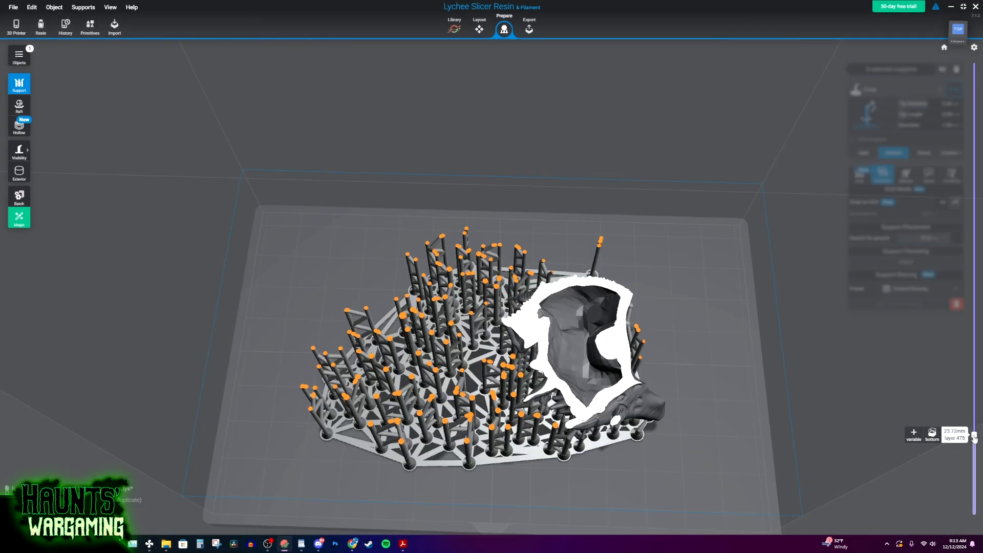
{"action": "left_click_drag", "start_coordinate": [979, 460], "coordinate": [712, 78]}
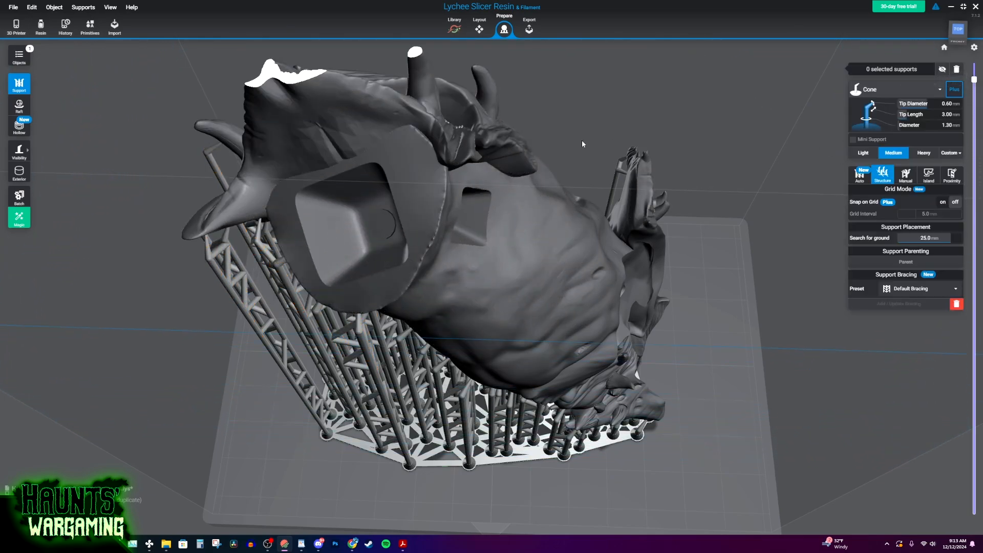
{"action": "right_click_drag", "start_coordinate": [582, 145], "coordinate": [634, 300]}
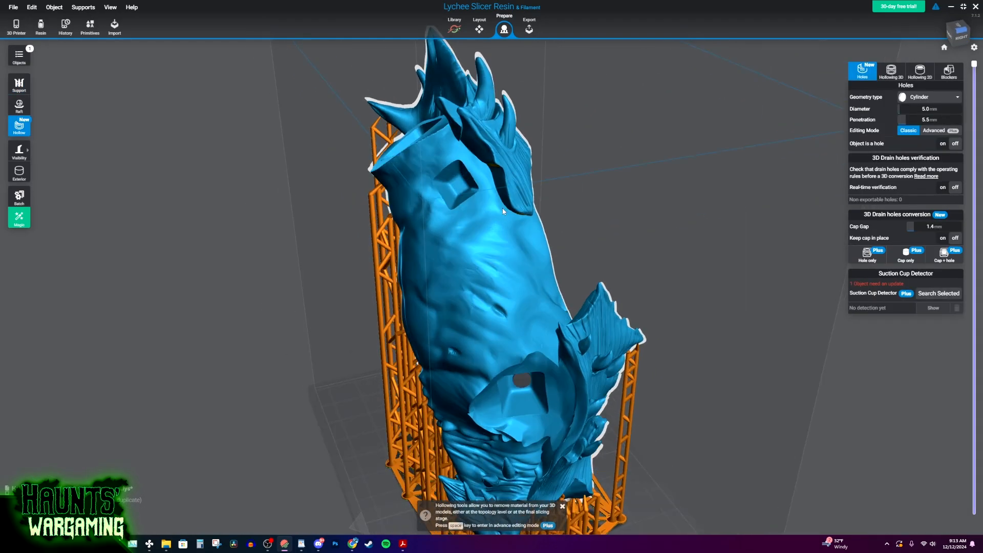
{"action": "right_click_drag", "start_coordinate": [617, 360], "coordinate": [722, 384]}
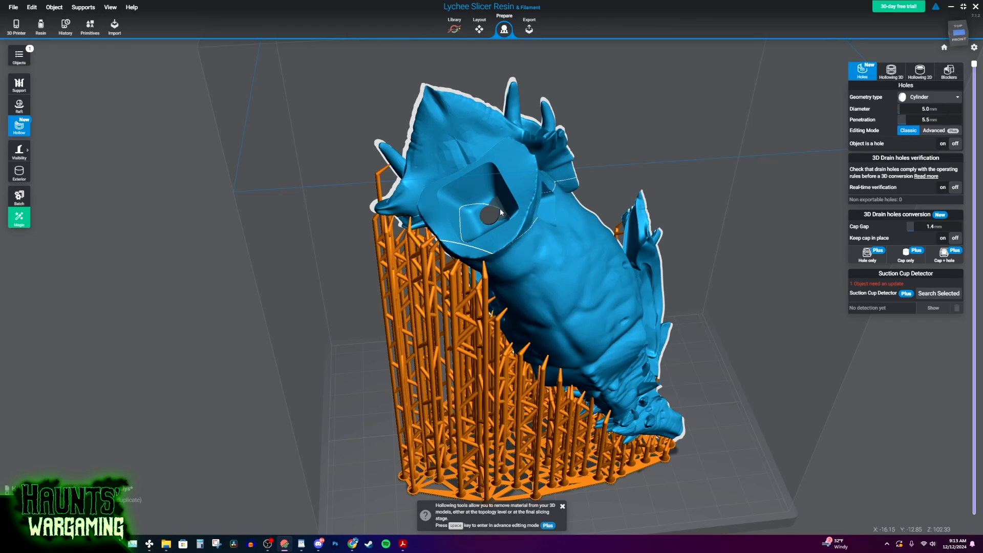
{"action": "right_click_drag", "start_coordinate": [500, 211], "coordinate": [513, 297]}
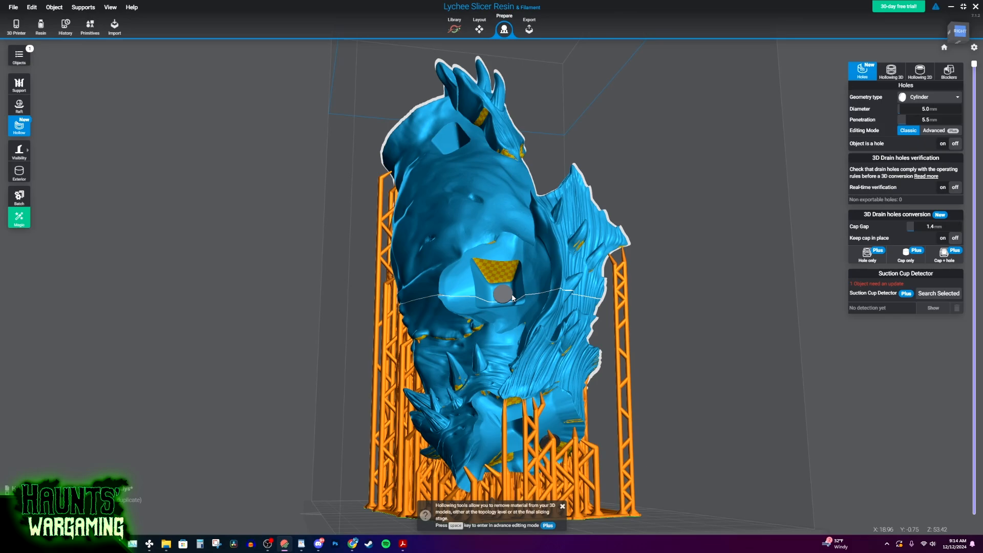
{"action": "right_click_drag", "start_coordinate": [512, 296], "coordinate": [514, 182]}
{"action": "right_click_drag", "start_coordinate": [598, 182], "coordinate": [499, 328]}
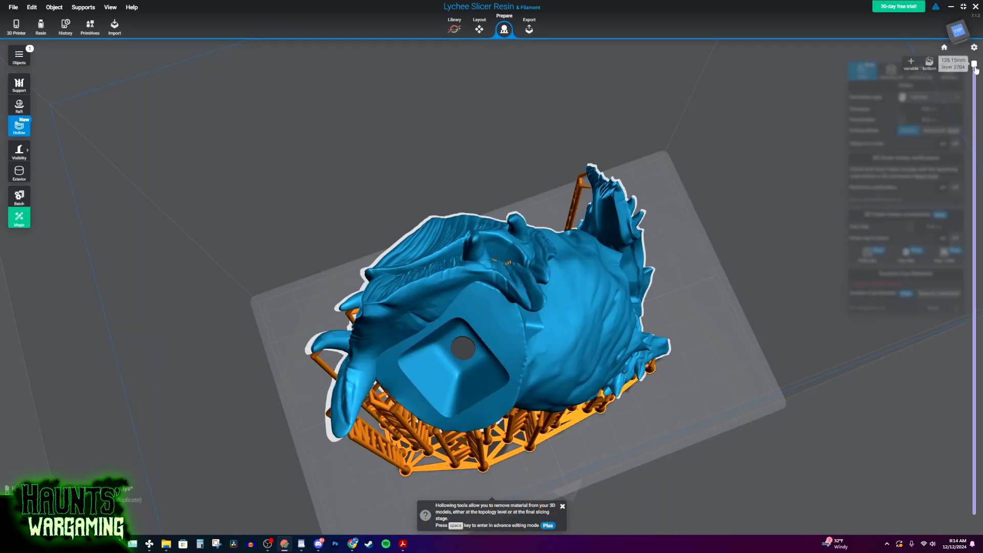
Cut the view down into the hollow body and place a cylindrical drain hole, 6.3 mm diameter and 4.7 mm penetration, on the socket bulge.
{"action": "left_click_drag", "start_coordinate": [971, 75], "coordinate": [974, 316]}
{"action": "scroll", "coordinate": [563, 294], "scroll_direction": "up", "scroll_amount": 10}
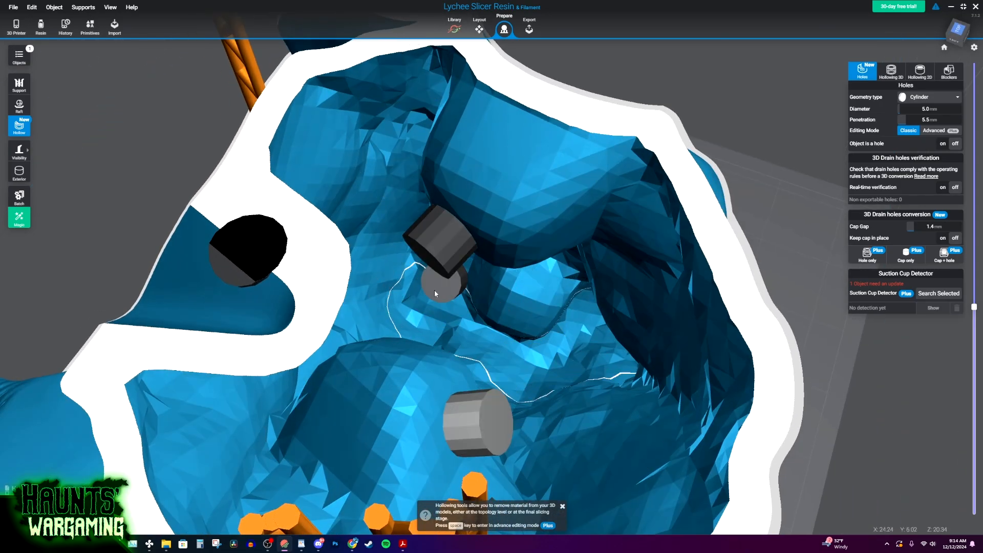
{"action": "left_click", "coordinate": [434, 289]}
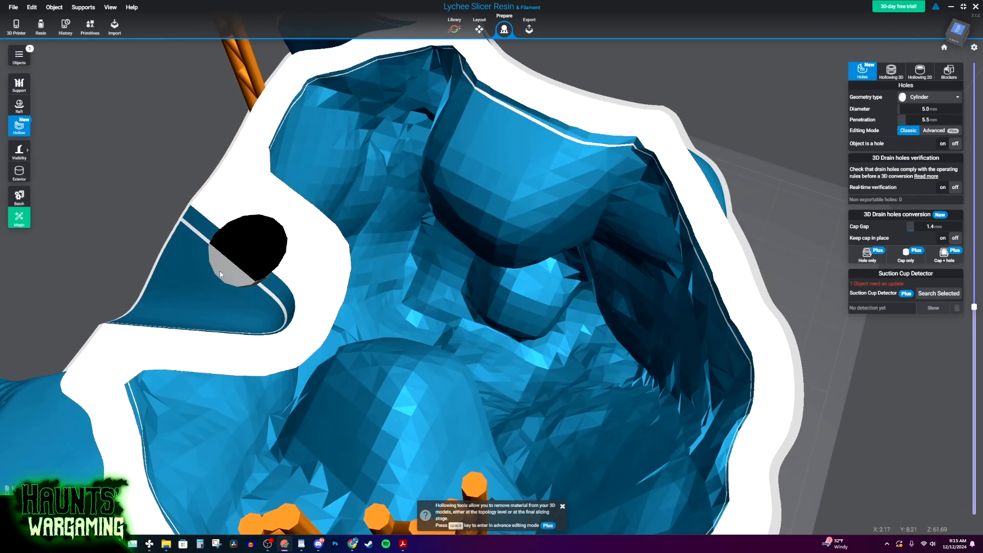
{"action": "right_click_drag", "start_coordinate": [480, 307], "coordinate": [353, 285]}
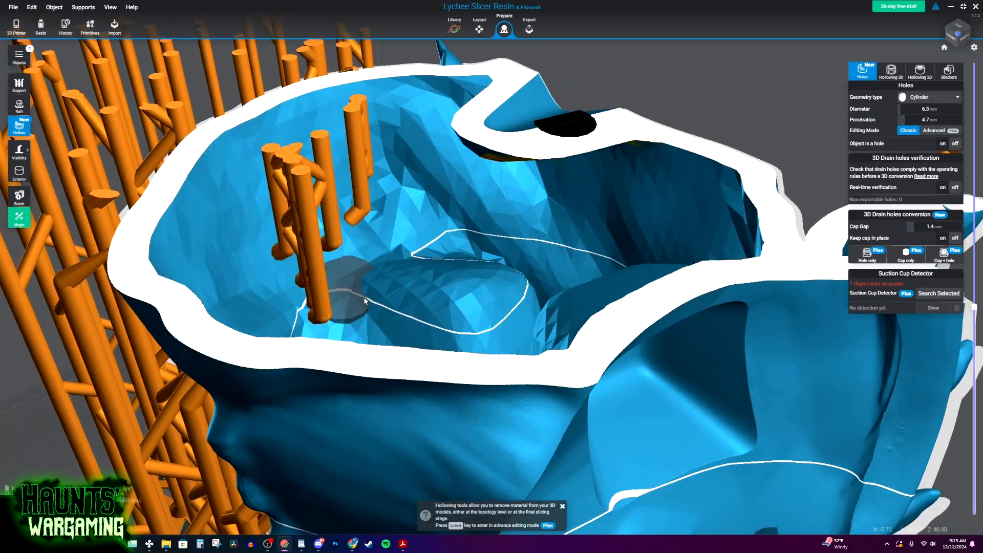
{"action": "scroll", "coordinate": [512, 318], "scroll_direction": "down", "scroll_amount": 4}
{"action": "right_click_drag", "start_coordinate": [613, 331], "coordinate": [847, 352]}
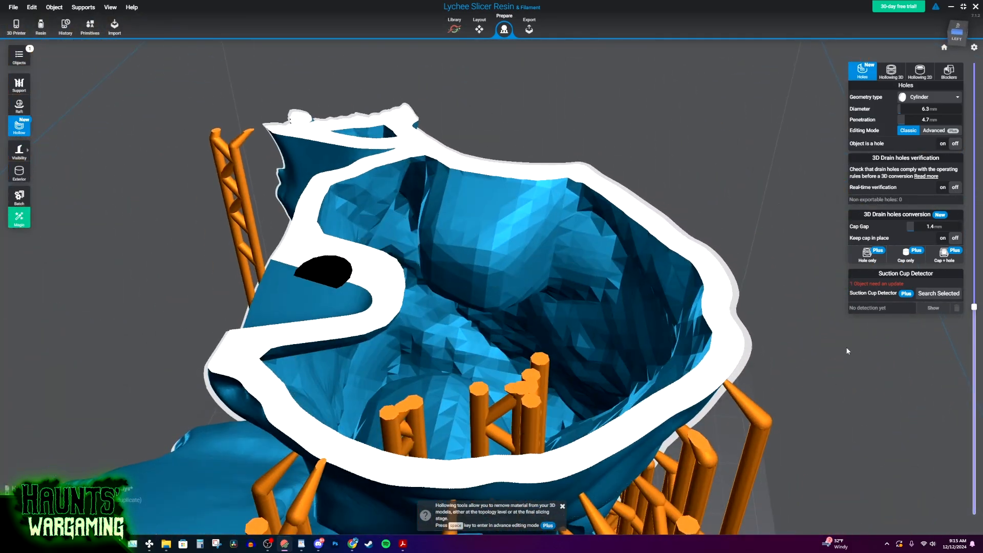
{"action": "left_click", "coordinate": [475, 288]}
{"action": "right_click_drag", "start_coordinate": [610, 287], "coordinate": [939, 300]}
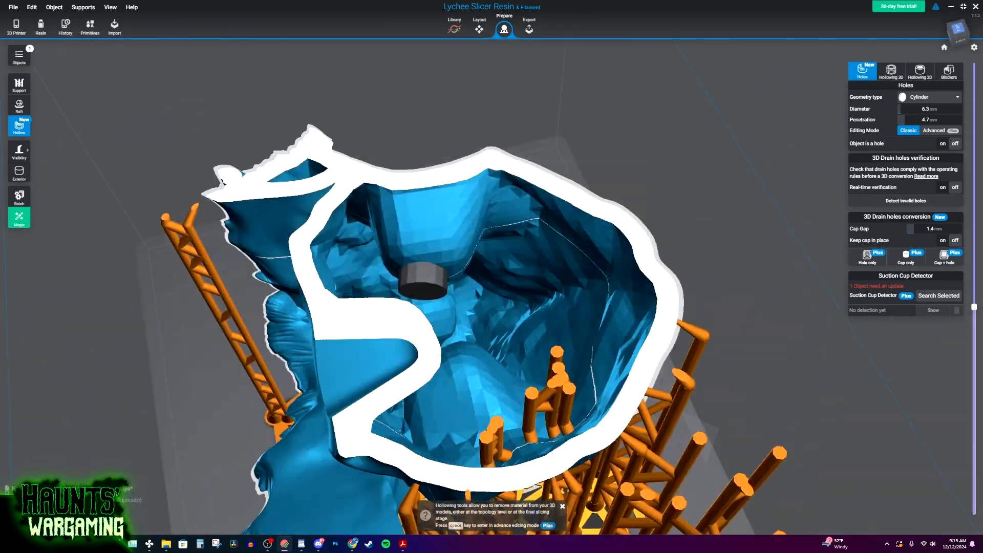
Section the model lower and place a 6.3 mm drain hole on the rounded socket bulge deep in the cavity.
{"action": "left_click_drag", "start_coordinate": [974, 306], "coordinate": [974, 407]}
{"action": "right_click_drag", "start_coordinate": [819, 420], "coordinate": [543, 292]}
{"action": "right_click_drag", "start_coordinate": [342, 146], "coordinate": [732, 296]}
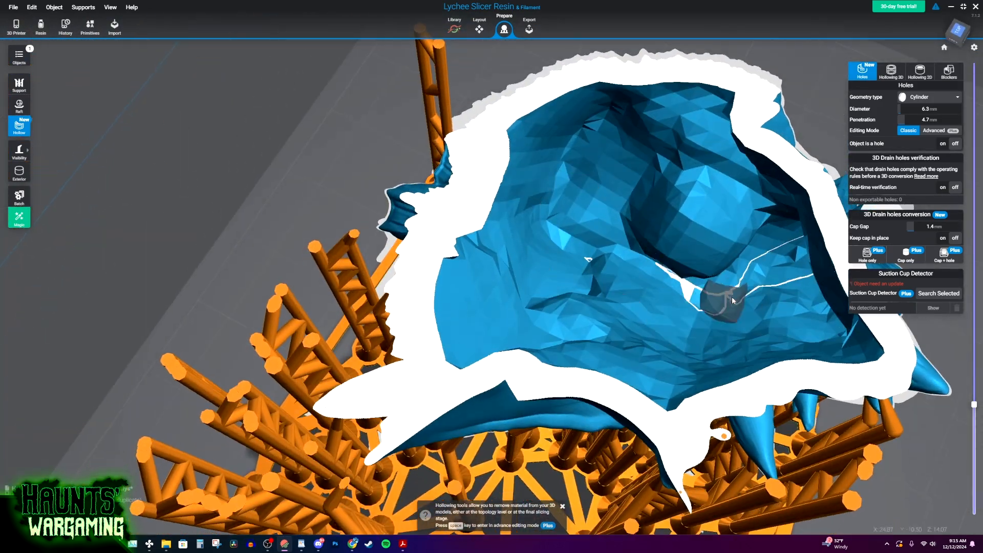
{"action": "left_click", "coordinate": [696, 244]}
{"action": "middle_click_drag", "start_coordinate": [733, 270], "coordinate": [582, 211]}
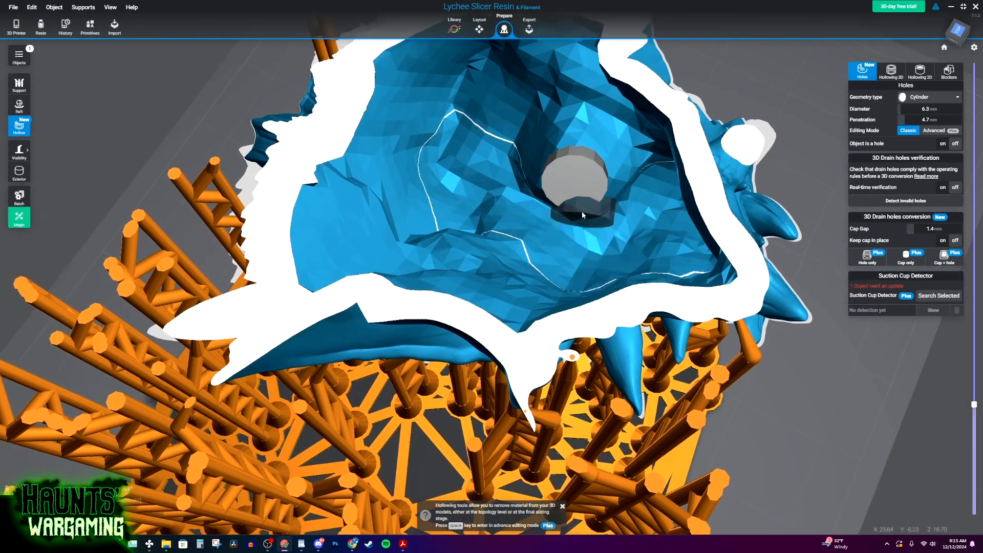
{"action": "right_click_drag", "start_coordinate": [595, 173], "coordinate": [648, 176]}
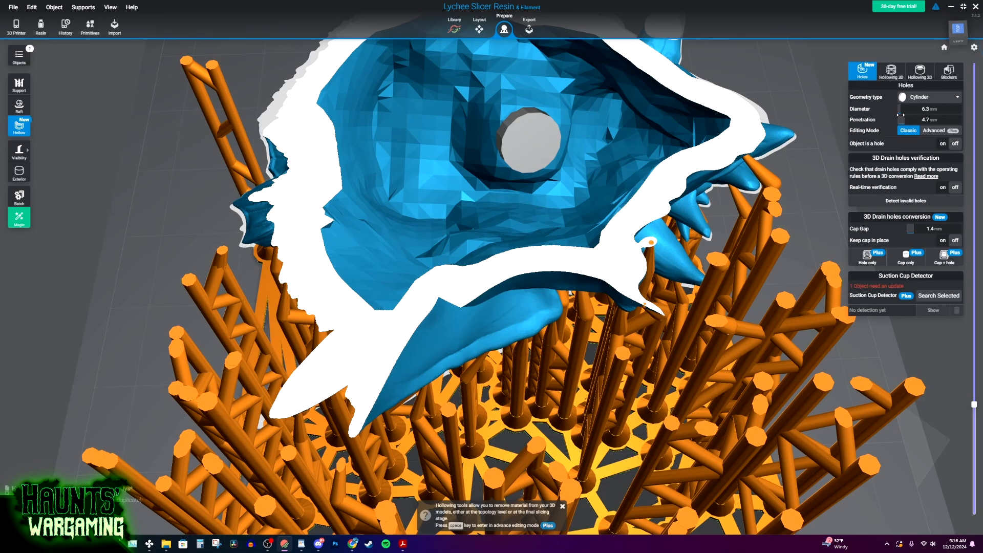
Enlarge the drain hole on the lower socket bulge to a diameter of 12.5 mm.
{"action": "left_click_drag", "start_coordinate": [906, 107], "coordinate": [903, 106]}
{"action": "right_click_drag", "start_coordinate": [689, 142], "coordinate": [738, 149]}
{"action": "right_click_drag", "start_coordinate": [492, 167], "coordinate": [550, 159]}
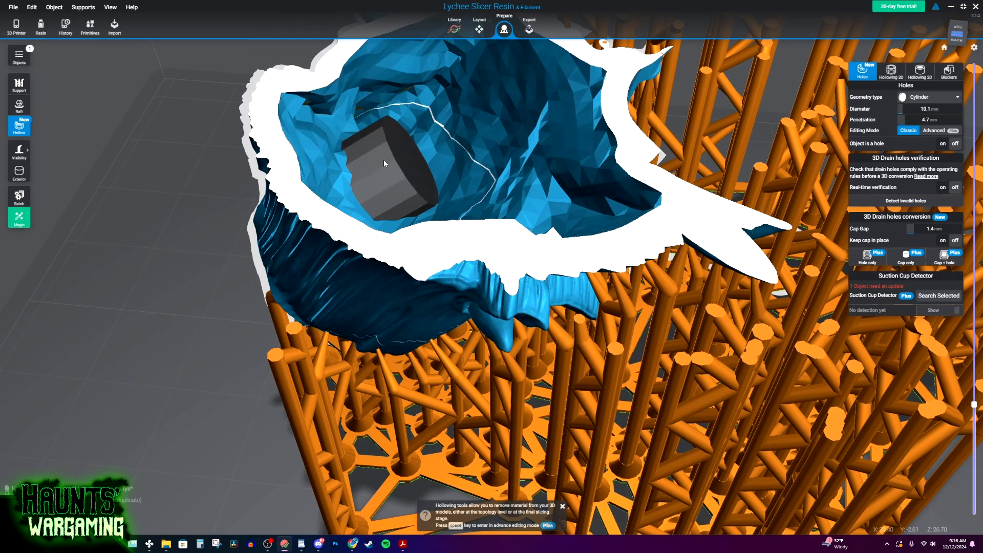
{"action": "right_click_drag", "start_coordinate": [424, 250], "coordinate": [397, 167]}
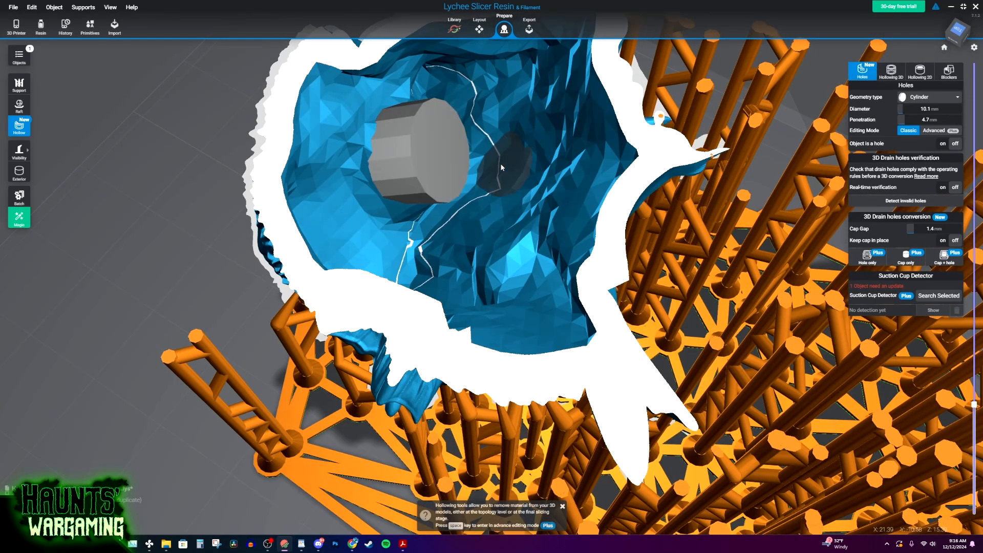
{"action": "scroll", "coordinate": [486, 224], "scroll_direction": "up", "scroll_amount": 3}
{"action": "right_click_drag", "start_coordinate": [487, 224], "coordinate": [648, 213]}
{"action": "left_click_drag", "start_coordinate": [904, 110], "coordinate": [906, 110]}
{"action": "right_click_drag", "start_coordinate": [614, 215], "coordinate": [623, 192]}
{"action": "right_click_drag", "start_coordinate": [543, 197], "coordinate": [471, 261]}
Place another drain hole on the outer surface beside the rectangular socket and set its diameter to 6.2 mm.
{"action": "mouse_move", "coordinate": [974, 404]}
{"action": "left_mouse_down"}
{"action": "mouse_move", "coordinate": [975, 469]}
{"action": "mouse_move", "coordinate": [976, 417]}
{"action": "left_mouse_up"}
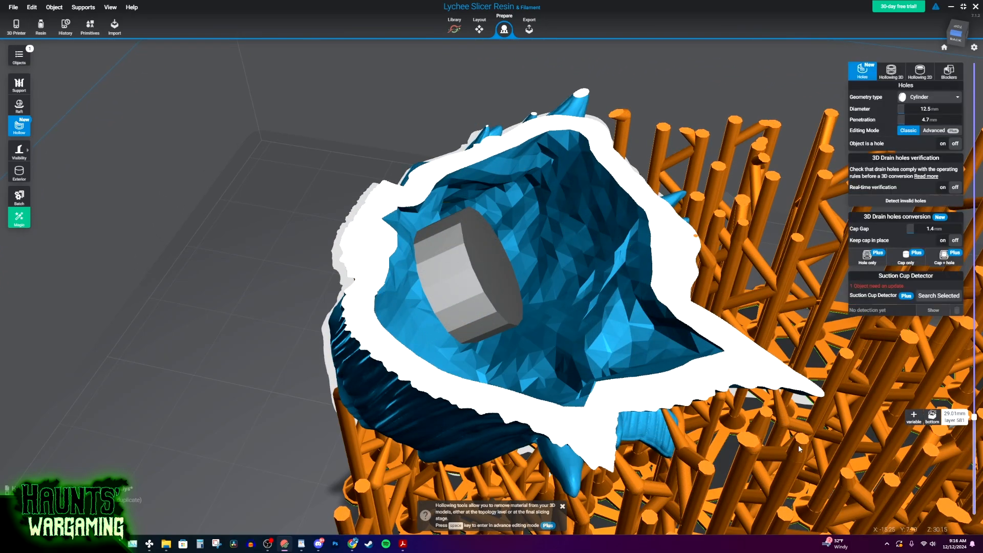
{"action": "right_click_drag", "start_coordinate": [653, 441], "coordinate": [780, 332]}
{"action": "right_click_drag", "start_coordinate": [604, 235], "coordinate": [543, 220]}
{"action": "right_click_drag", "start_coordinate": [666, 230], "coordinate": [604, 210]}
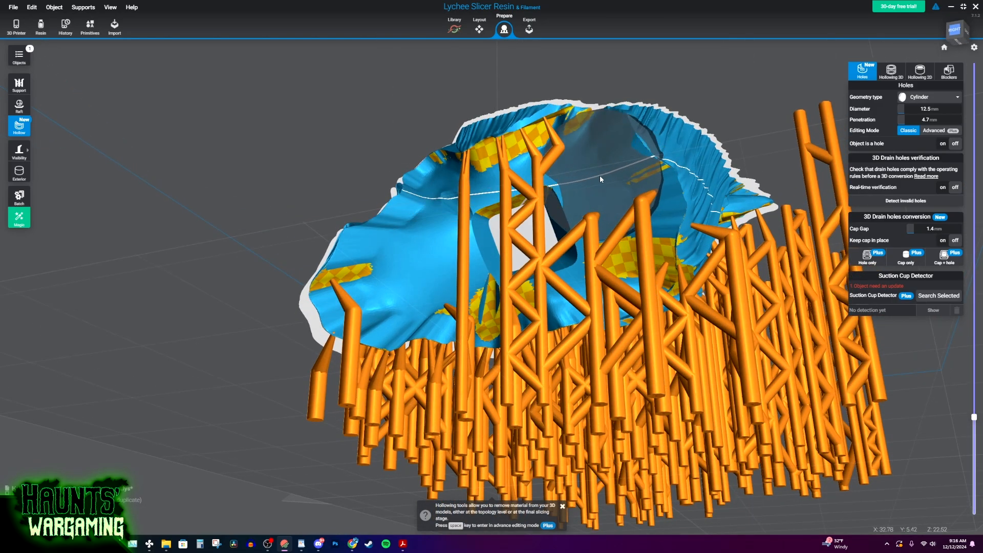
{"action": "left_click", "coordinate": [600, 177]}
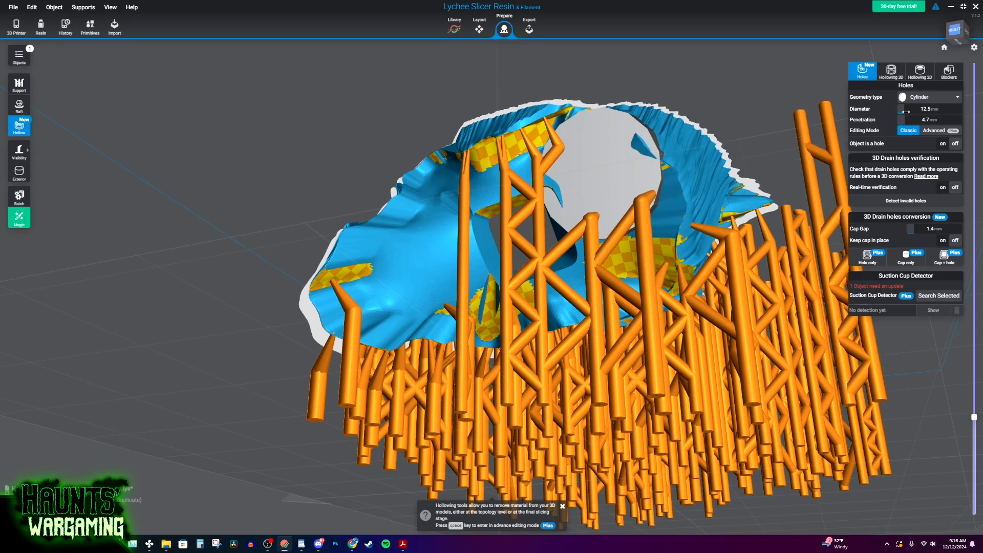
{"action": "left_click_drag", "start_coordinate": [903, 112], "coordinate": [902, 110]}
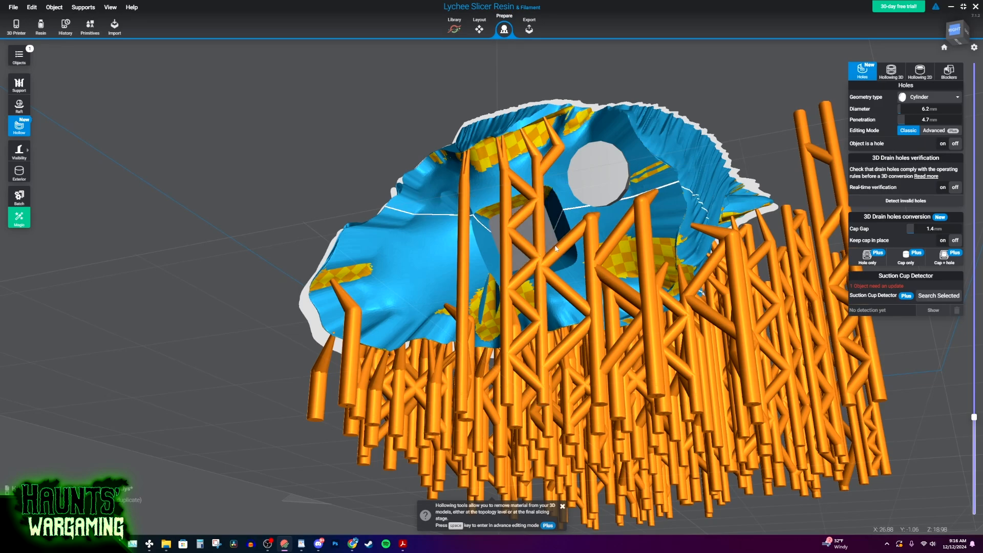
Reduce the hole beside the rectangular socket to 4.9 mm diameter and 3.7 mm penetration.
{"action": "right_click_drag", "start_coordinate": [556, 249], "coordinate": [636, 251]}
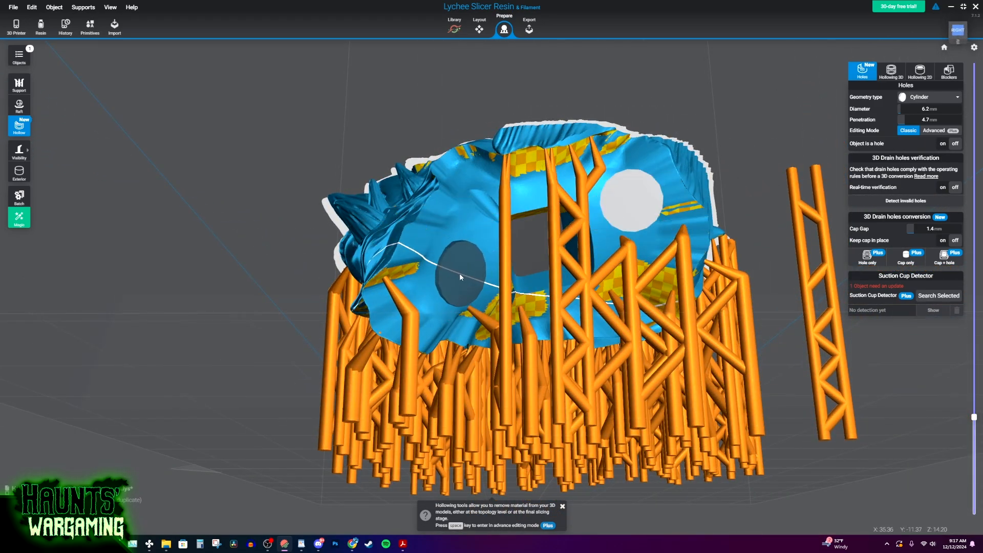
{"action": "right_click", "coordinate": [453, 275]}
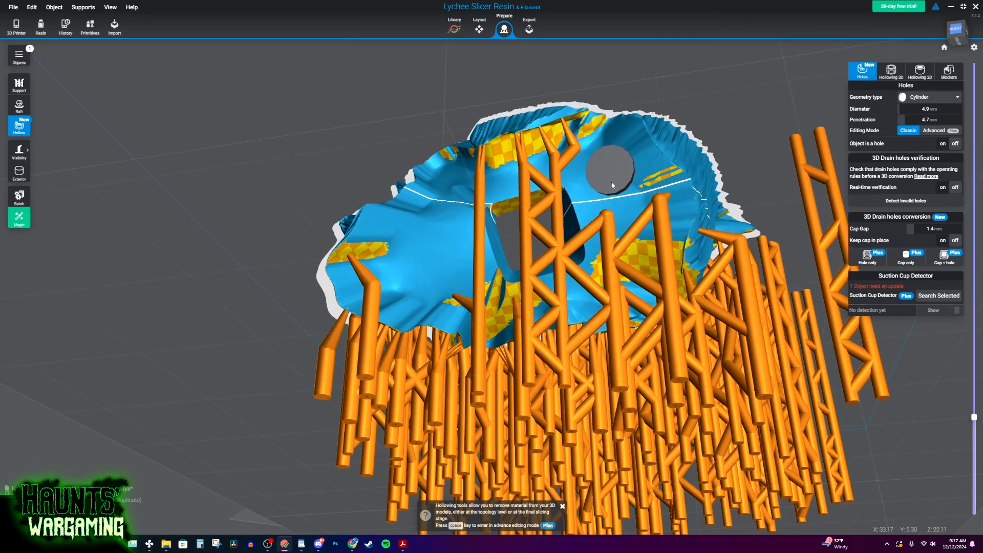
{"action": "right_click_drag", "start_coordinate": [612, 182], "coordinate": [604, 269]}
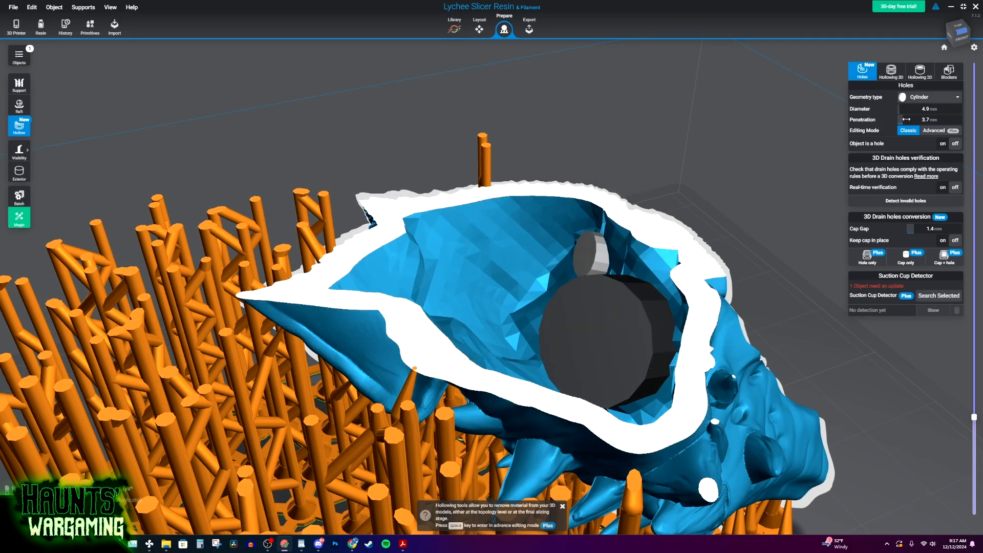
{"action": "left_click_drag", "start_coordinate": [905, 118], "coordinate": [908, 119]}
{"action": "right_click_drag", "start_coordinate": [840, 261], "coordinate": [946, 238]}
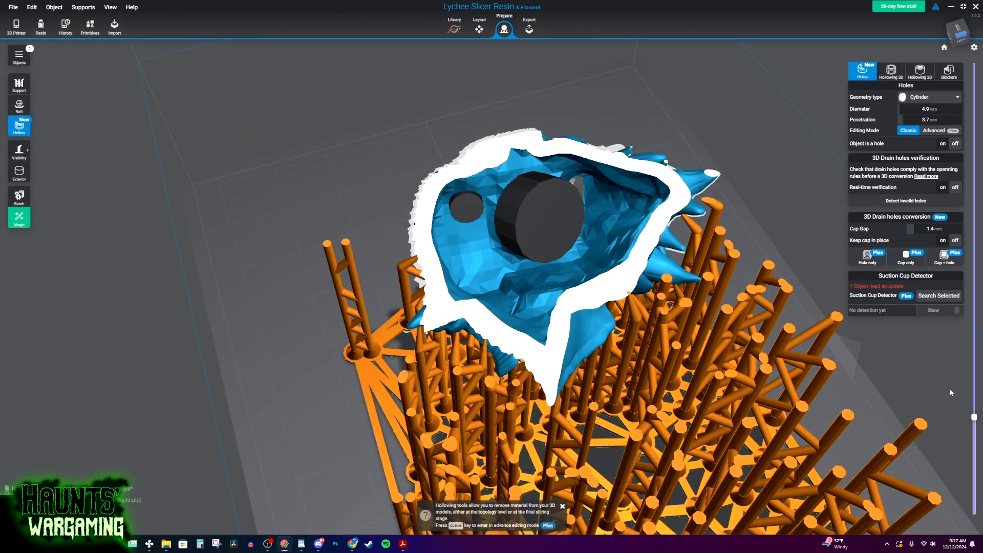
Section the model higher, switch to support editing, and delete the mini supports in the small pocket next to the cavity.
{"action": "left_click_drag", "start_coordinate": [975, 421], "coordinate": [960, 384]}
{"action": "right_click_drag", "start_coordinate": [727, 354], "coordinate": [492, 399]}
{"action": "scroll", "coordinate": [450, 309], "scroll_direction": "up", "scroll_amount": 3}
{"action": "scroll", "coordinate": [450, 309], "scroll_direction": "up", "scroll_amount": 2}
{"action": "left_click_drag", "start_coordinate": [974, 381], "coordinate": [978, 385]}
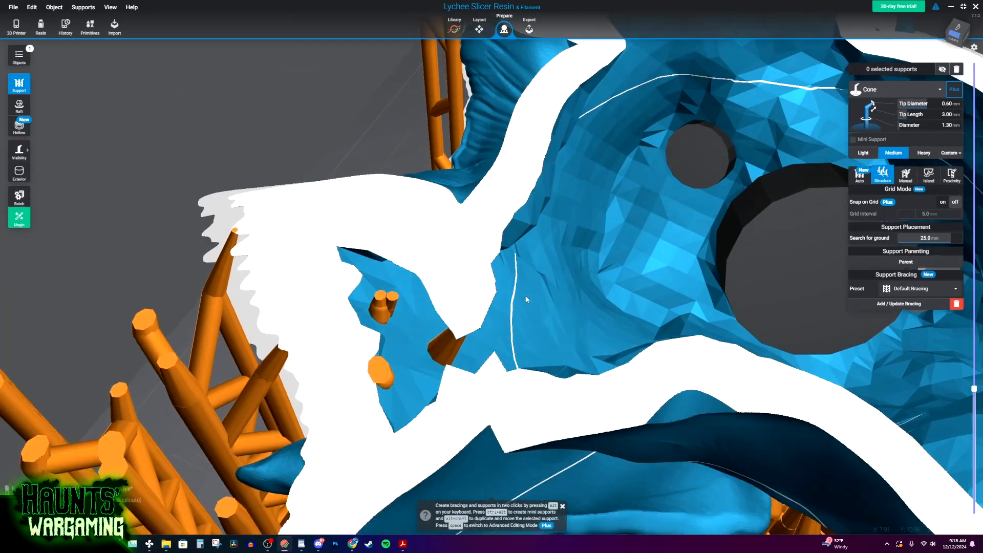
{"action": "middle_click_drag", "start_coordinate": [527, 300], "coordinate": [571, 246]}
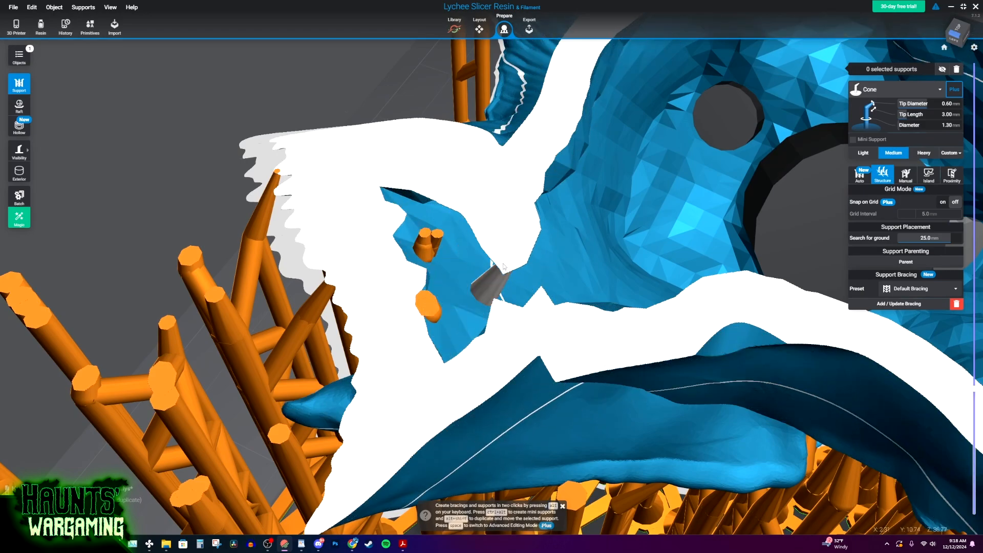
{"action": "right_click_drag", "start_coordinate": [504, 266], "coordinate": [450, 247]}
{"action": "left_click", "coordinate": [414, 221]}
{"action": "left_click_drag", "start_coordinate": [974, 388], "coordinate": [977, 388]}
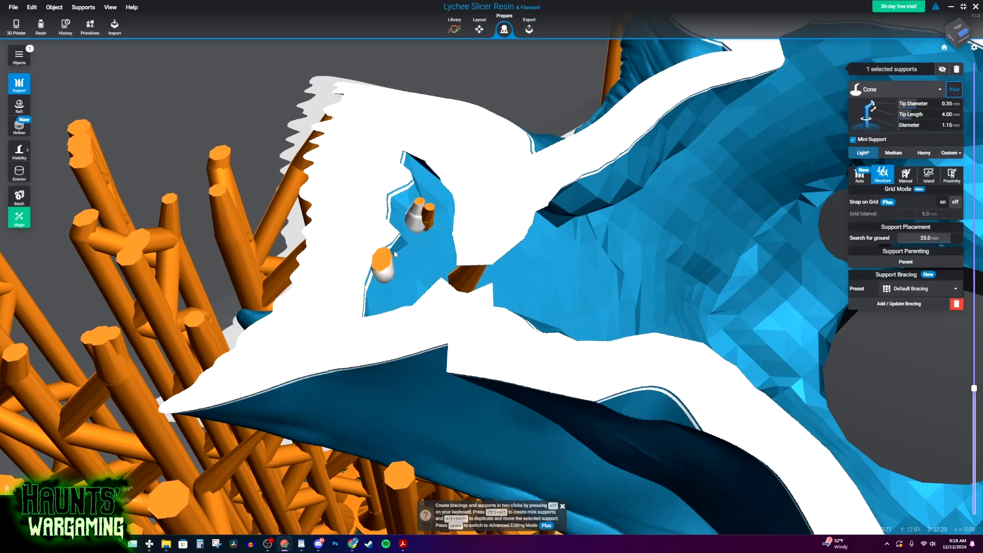
{"action": "key", "text": "Delete"}
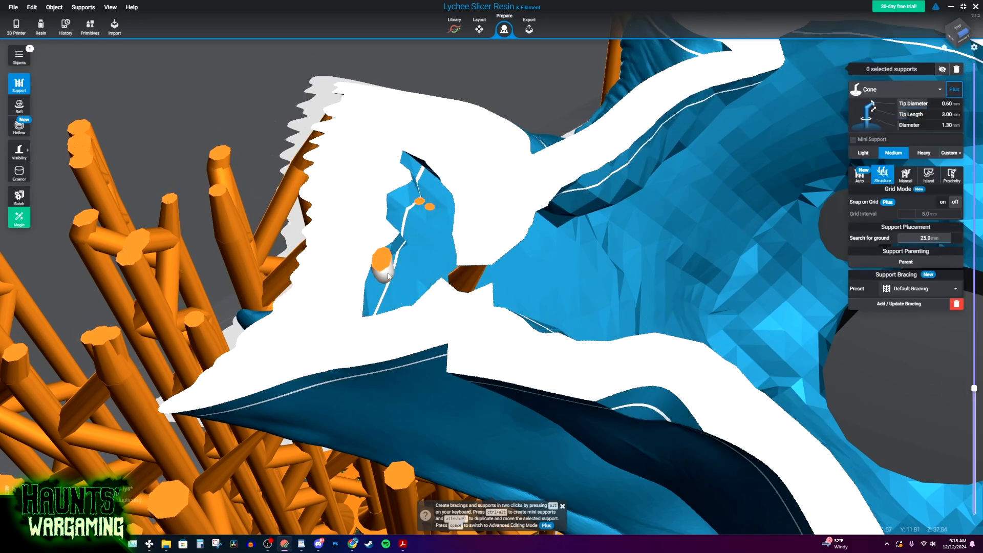
{"action": "left_click", "coordinate": [387, 276]}
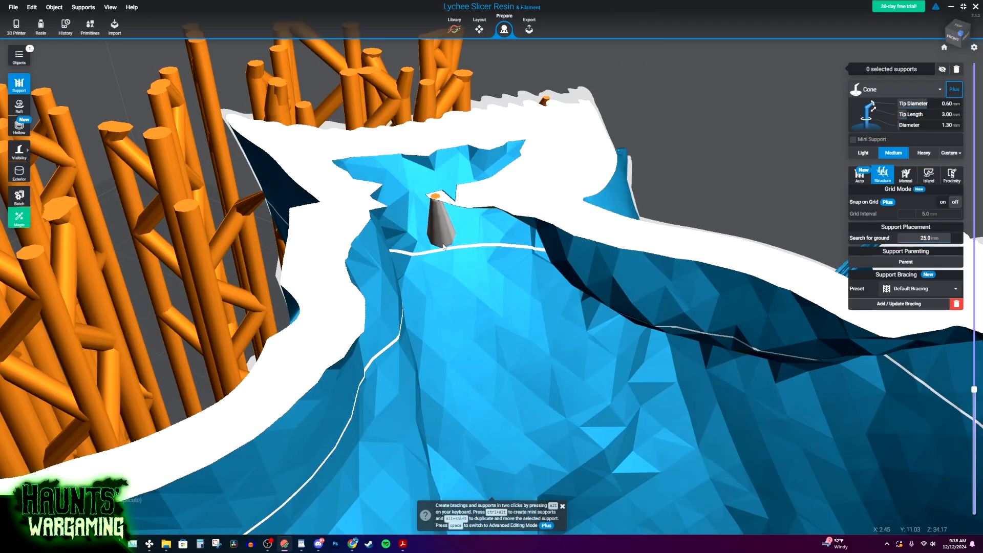
Delete further internal mini supports at the narrow end of the hollow cavity, working from inside the model.
{"action": "right_click_drag", "start_coordinate": [444, 243], "coordinate": [522, 283]}
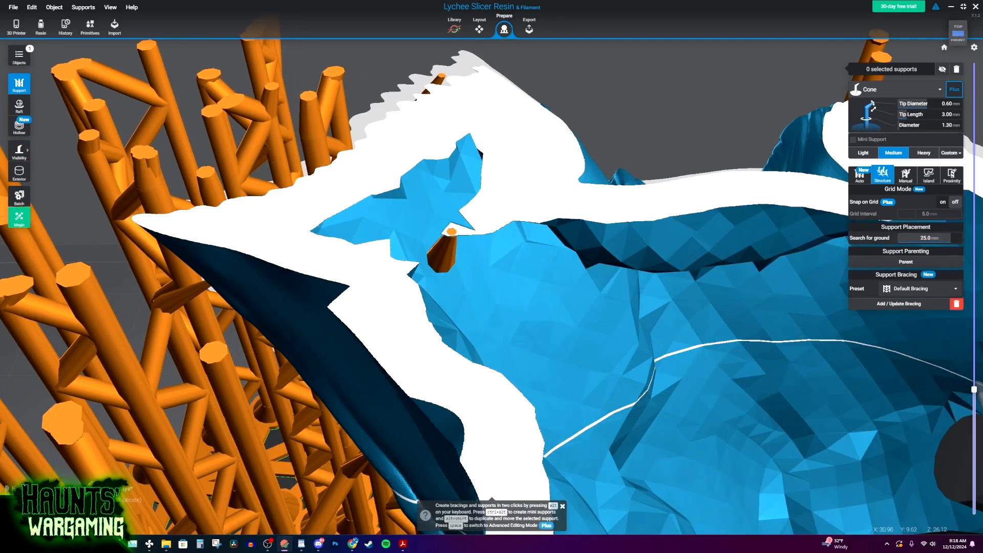
{"action": "left_click_drag", "start_coordinate": [976, 396], "coordinate": [977, 388]}
{"action": "right_click_drag", "start_coordinate": [784, 380], "coordinate": [485, 265]}
{"action": "scroll", "coordinate": [743, 354], "scroll_direction": "up", "scroll_amount": 3}
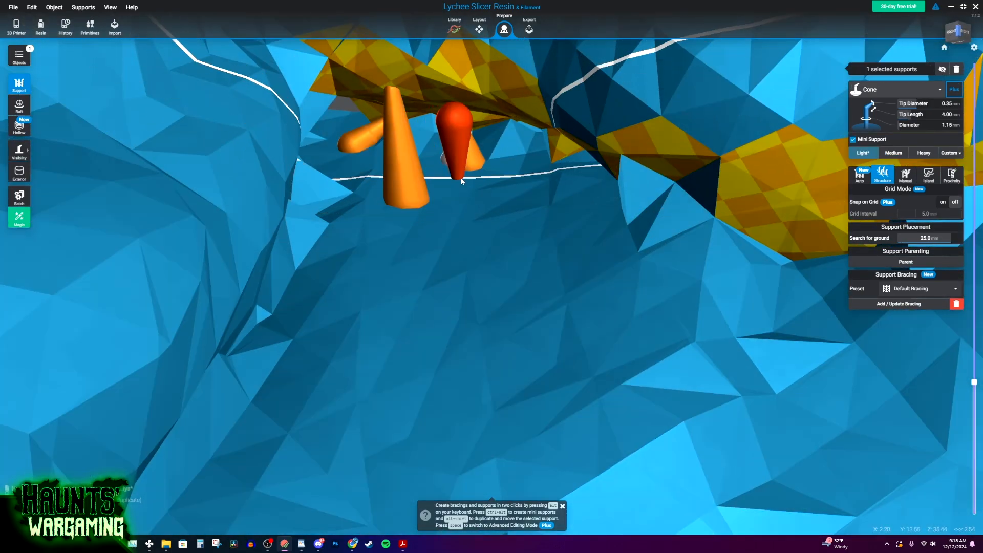
{"action": "right_click_drag", "start_coordinate": [478, 148], "coordinate": [466, 162]}
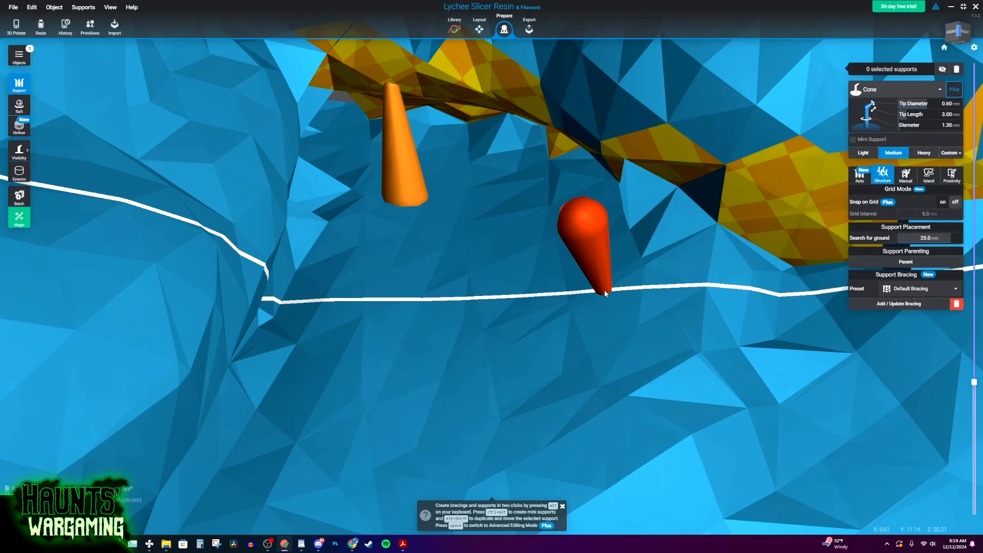
{"action": "scroll", "coordinate": [604, 290], "scroll_direction": "down", "scroll_amount": 3}
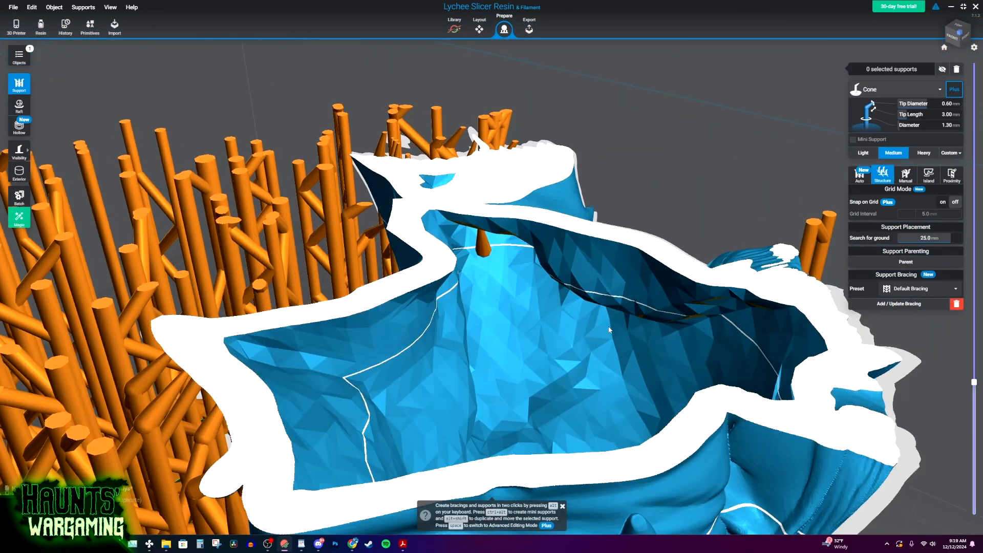
{"action": "mouse_move", "coordinate": [512, 267]}
{"action": "right_mouse_down"}
{"action": "mouse_move", "coordinate": [548, 251]}
{"action": "mouse_move", "coordinate": [733, 302]}
{"action": "right_mouse_up"}
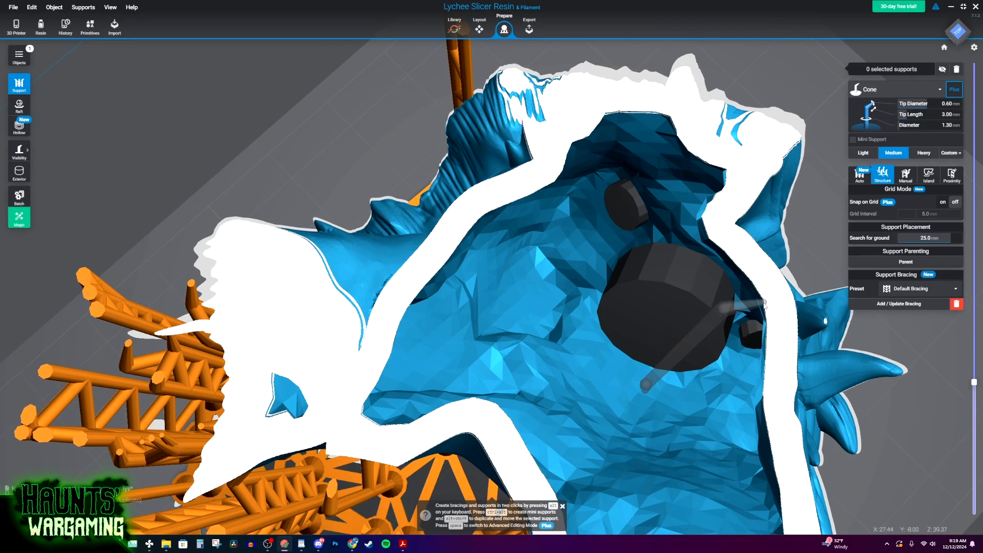
Place a drain hole on the rounded bulge in the cavity floor, set to 16.3 mm diameter and 7.1 mm penetration.
{"action": "right_click_drag", "start_coordinate": [463, 350], "coordinate": [712, 358]}
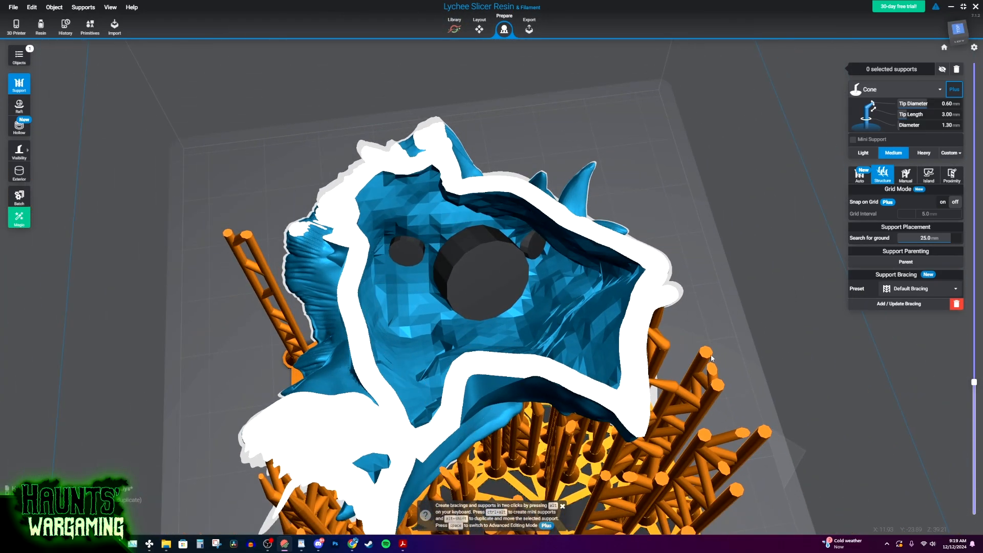
{"action": "left_click_drag", "start_coordinate": [975, 382], "coordinate": [975, 342]}
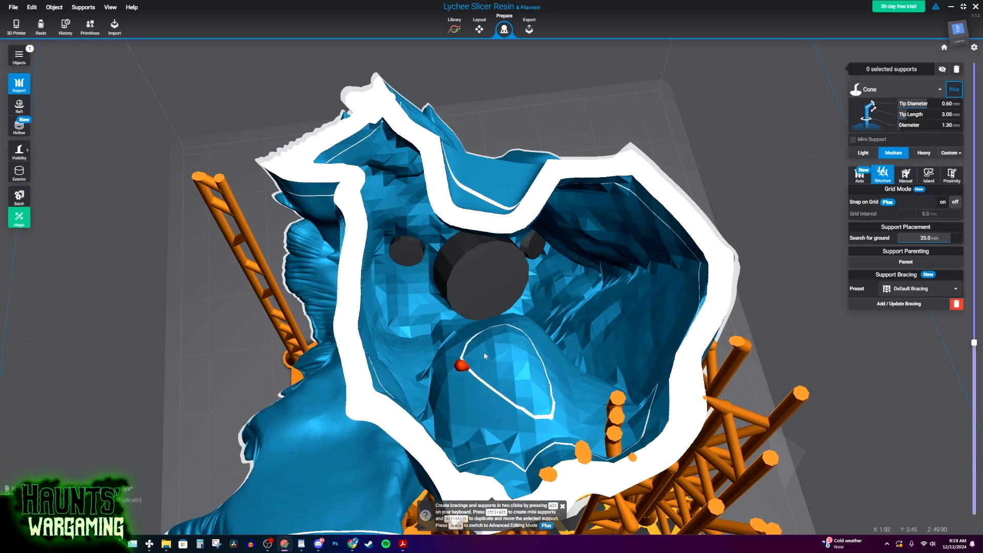
{"action": "right_click_drag", "start_coordinate": [480, 360], "coordinate": [767, 336]}
{"action": "left_click_drag", "start_coordinate": [900, 112], "coordinate": [915, 112]}
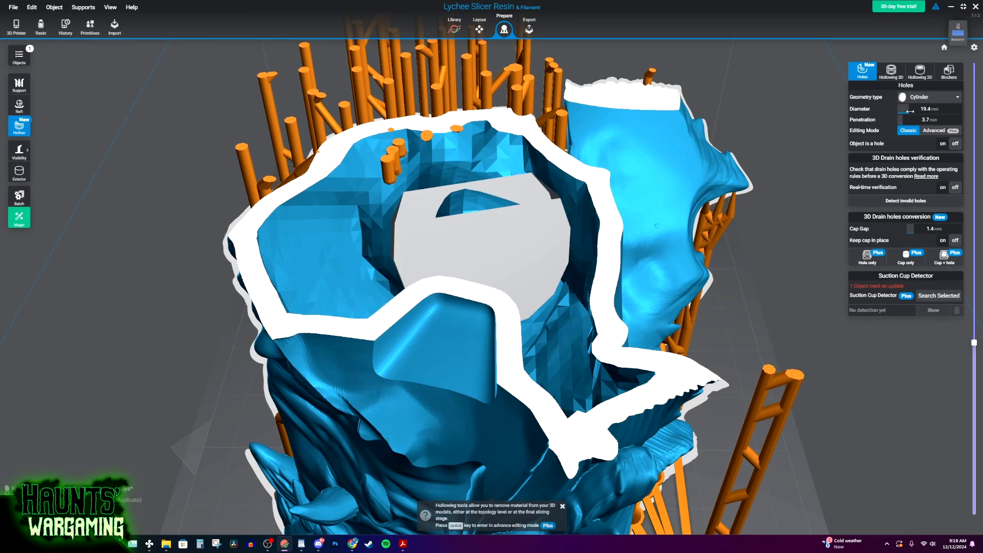
{"action": "right_click_drag", "start_coordinate": [814, 210], "coordinate": [973, 256]}
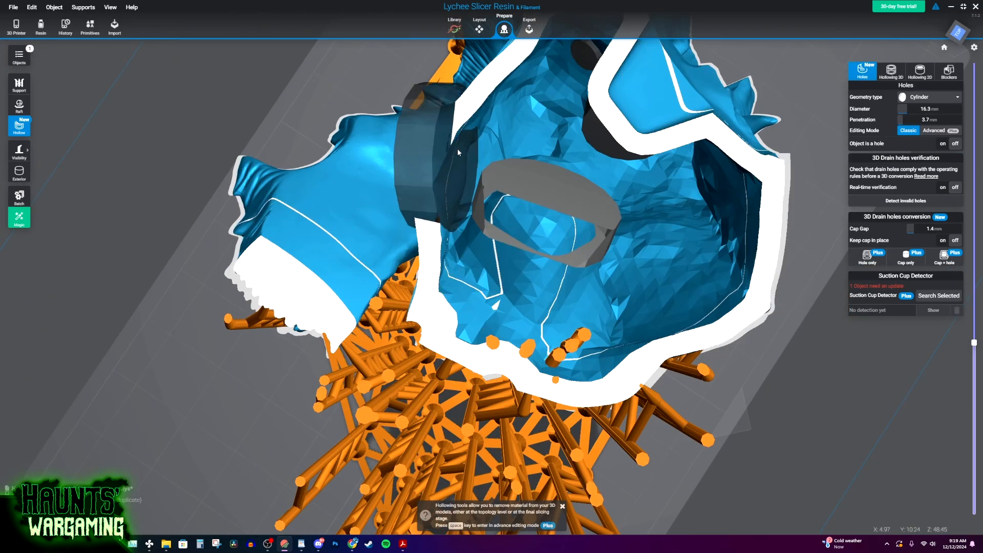
{"action": "right_click_drag", "start_coordinate": [653, 294], "coordinate": [646, 312]}
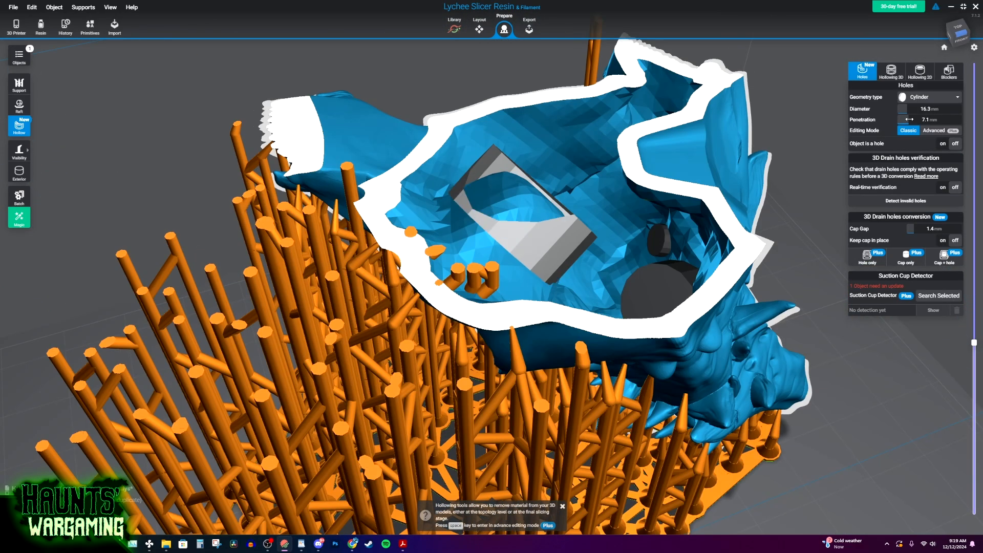
Place a drain hole on the curved inner wall above the floor hole and set it to 21.5 mm diameter and 9.0 mm penetration.
{"action": "right_click_drag", "start_coordinate": [757, 286], "coordinate": [528, 220]}
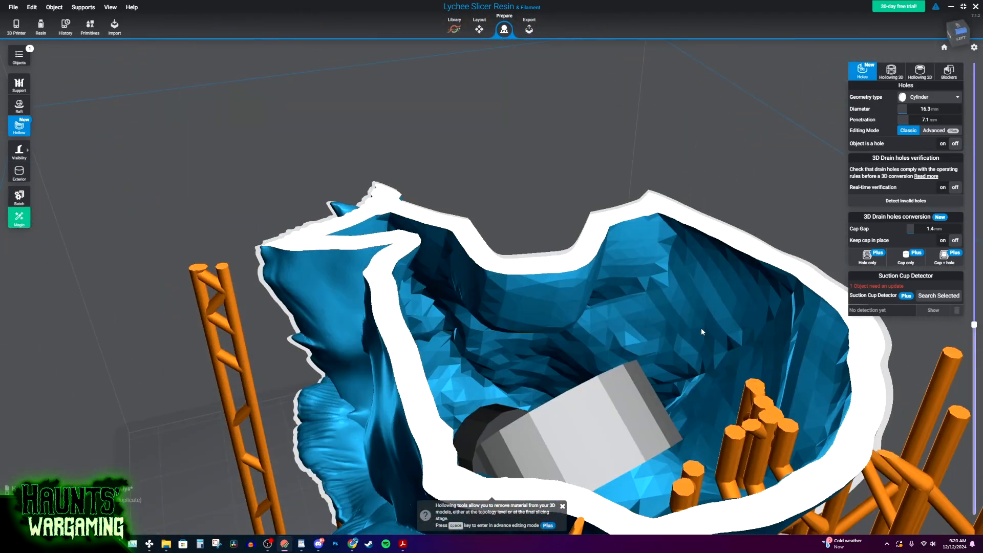
{"action": "right_click_drag", "start_coordinate": [701, 332], "coordinate": [540, 298]}
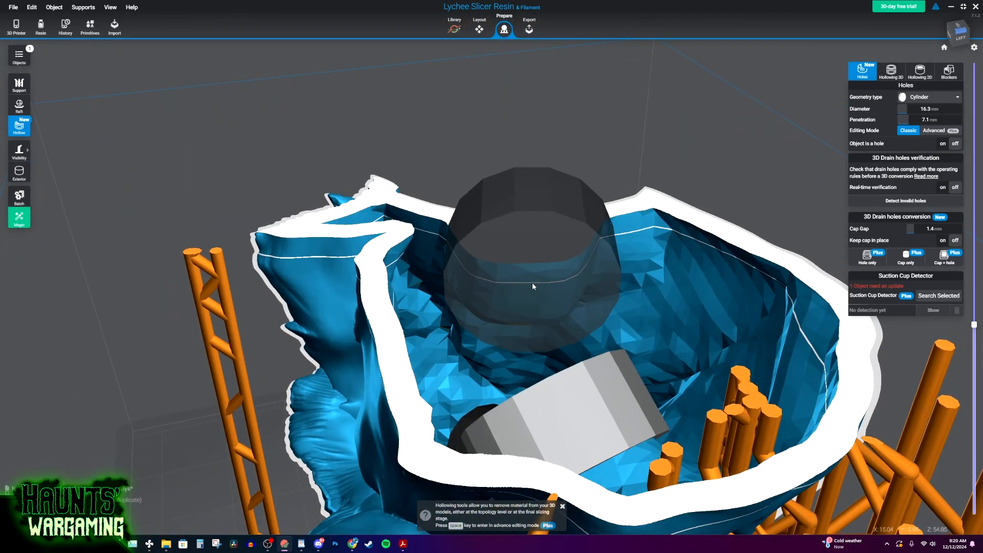
{"action": "left_click", "coordinate": [533, 281]}
{"action": "left_click_drag", "start_coordinate": [974, 325], "coordinate": [974, 269]}
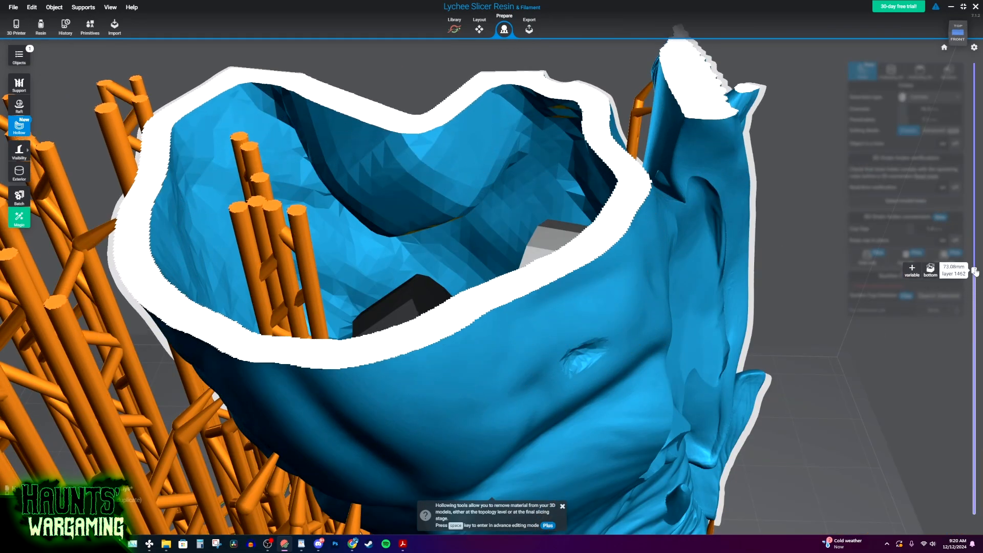
{"action": "right_click_drag", "start_coordinate": [717, 266], "coordinate": [705, 296]}
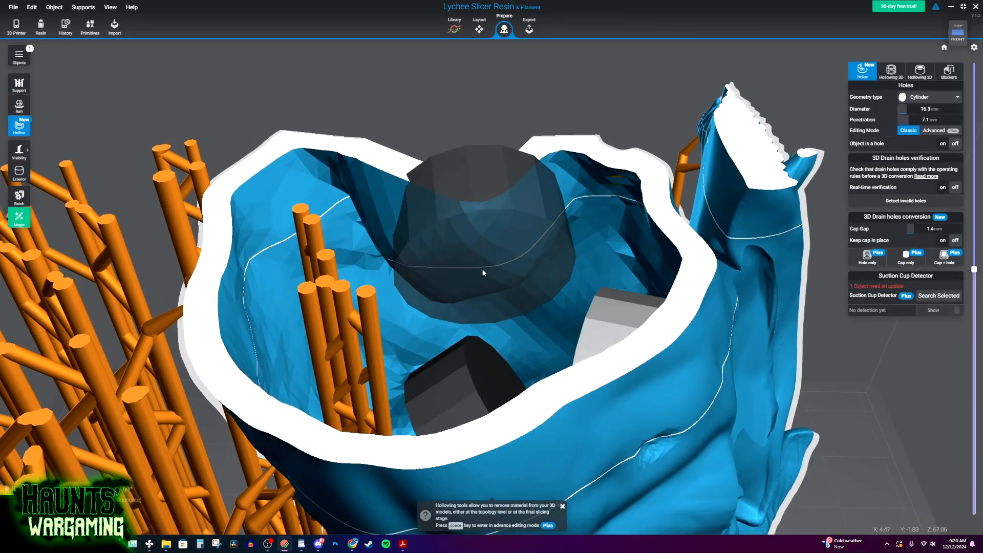
{"action": "left_click", "coordinate": [459, 266]}
{"action": "right_click_drag", "start_coordinate": [459, 266], "coordinate": [612, 308]}
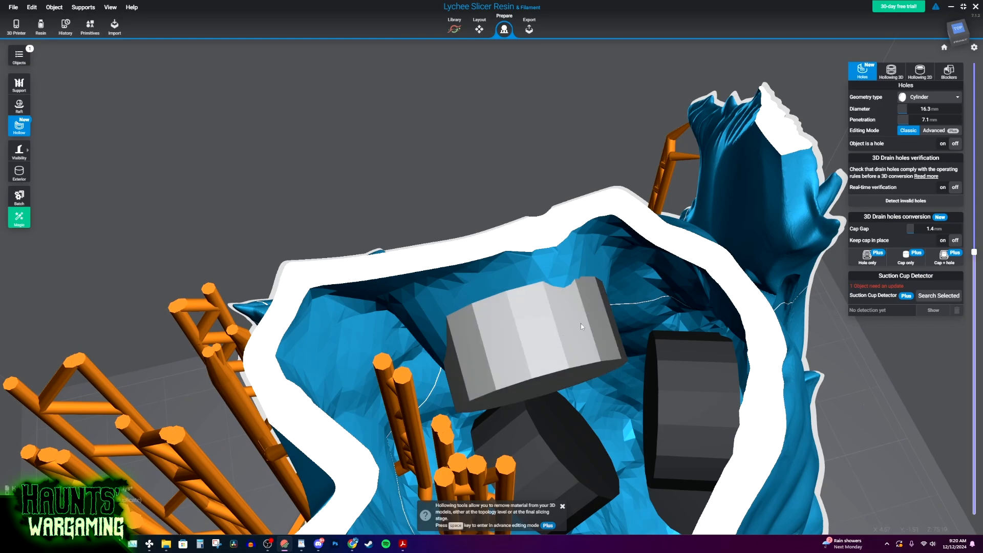
{"action": "left_click_drag", "start_coordinate": [907, 110], "coordinate": [909, 110]}
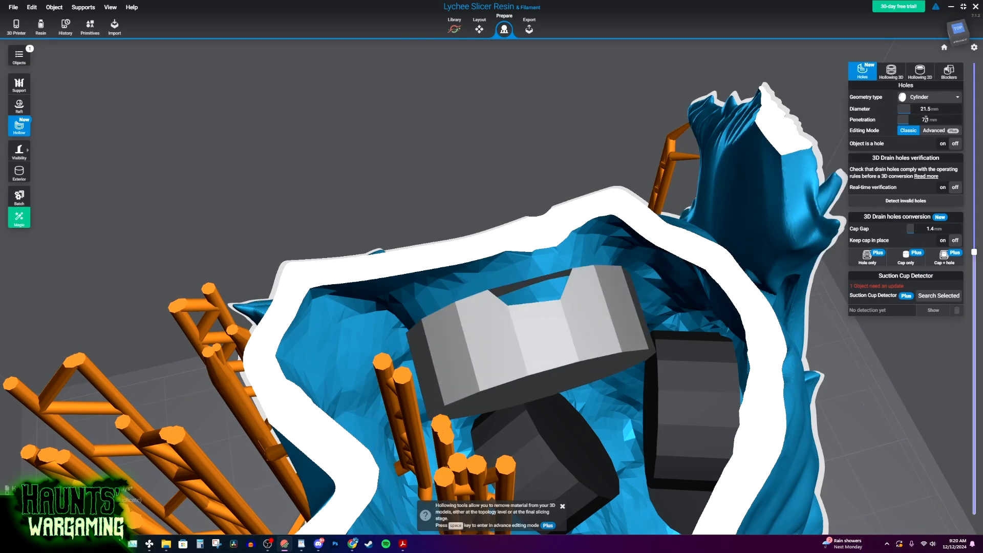
{"action": "right_click_drag", "start_coordinate": [732, 195], "coordinate": [843, 196]}
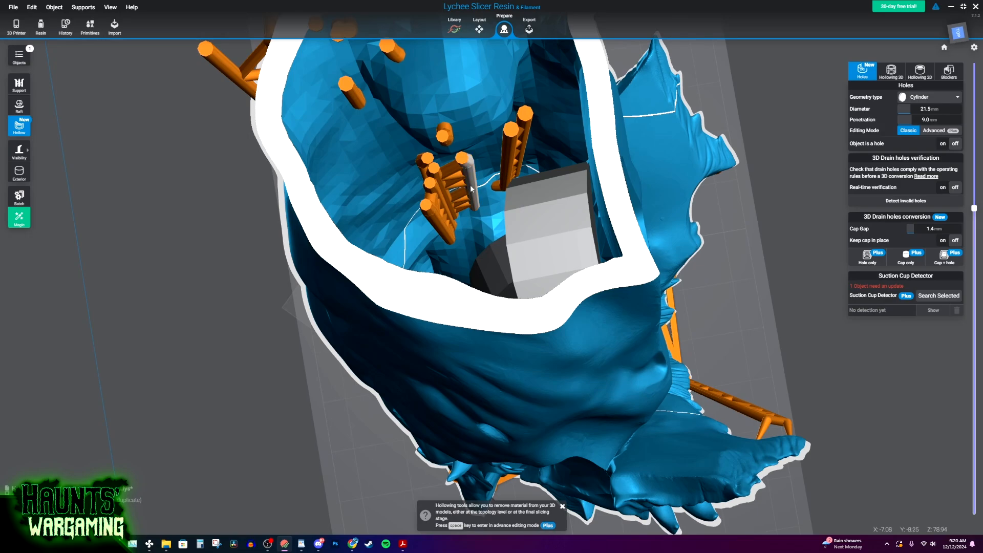
Place a drain hole on the upper cavity wall beside the socket, set to 17.1 mm diameter and 6.9 mm penetration.
{"action": "left_click", "coordinate": [472, 189]}
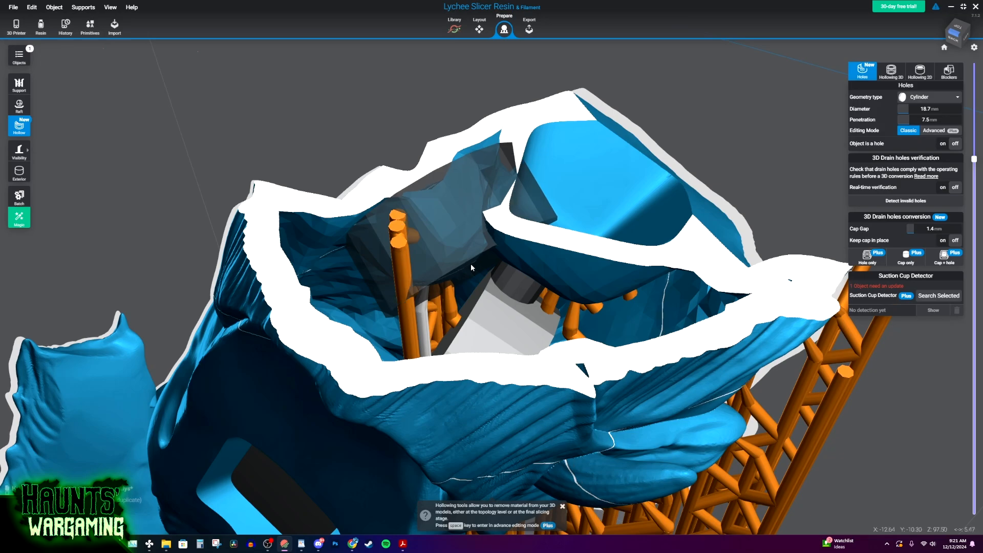
{"action": "left_click", "coordinate": [466, 266]}
{"action": "right_click_drag", "start_coordinate": [466, 266], "coordinate": [654, 162]}
{"action": "left_click_drag", "start_coordinate": [974, 159], "coordinate": [974, 178]}
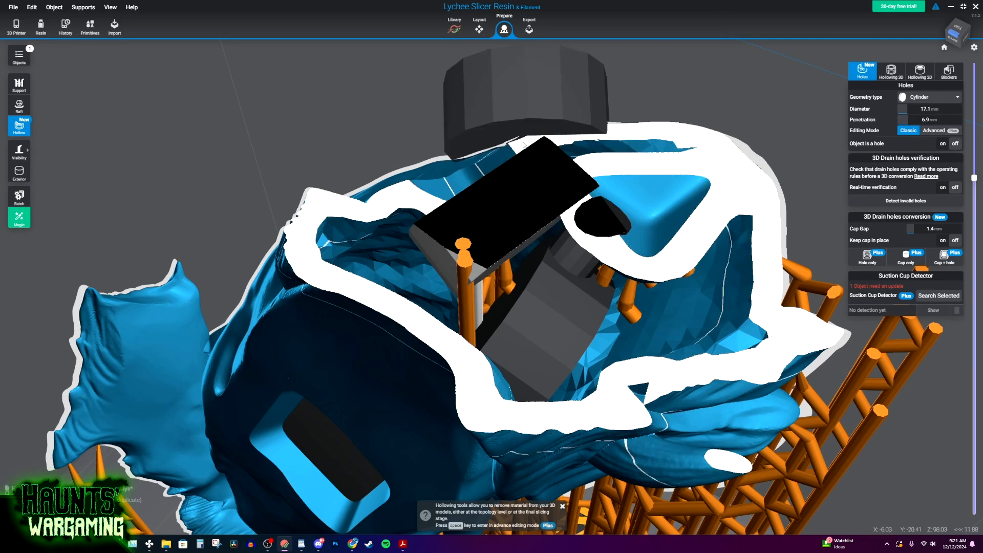
{"action": "right_click_drag", "start_coordinate": [555, 205], "coordinate": [541, 213]}
{"action": "left_click", "coordinate": [541, 214]}
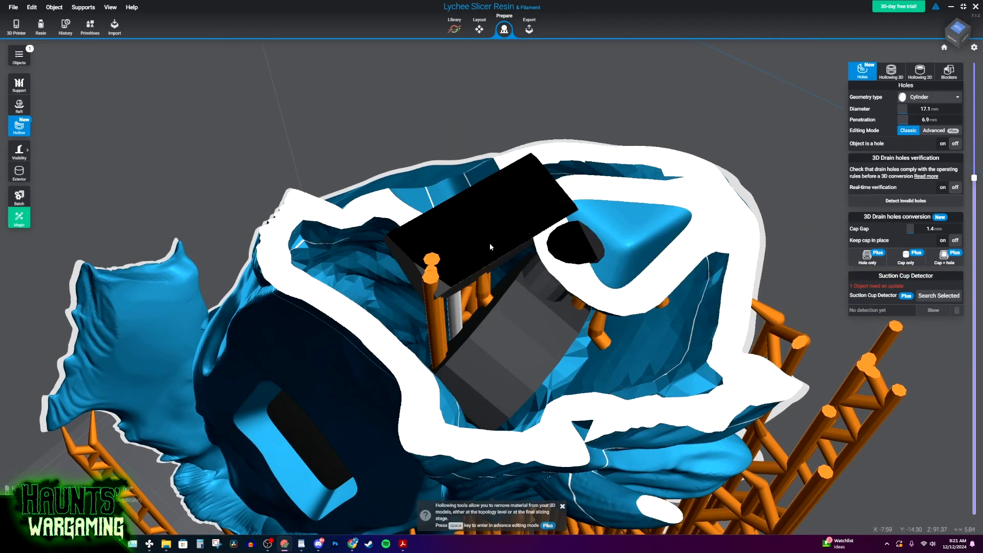
Place another drain hole on the inner face of the rounded socket and adjust its diameter.
{"action": "right_click_drag", "start_coordinate": [485, 241], "coordinate": [564, 215]}
{"action": "left_click_drag", "start_coordinate": [969, 183], "coordinate": [969, 167]}
{"action": "right_click_drag", "start_coordinate": [431, 284], "coordinate": [446, 268]}
{"action": "right_click_drag", "start_coordinate": [440, 319], "coordinate": [547, 227]}
{"action": "right_click_drag", "start_coordinate": [570, 180], "coordinate": [398, 168]}
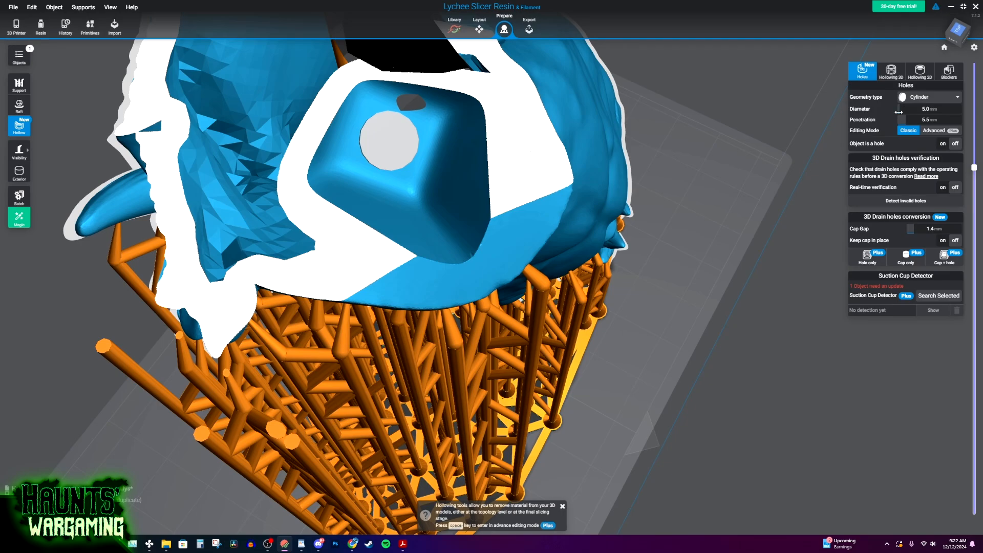
Switch to support editing and delete the pair of internal supports standing in front of the large drain hole.
{"action": "right_click_drag", "start_coordinate": [582, 186], "coordinate": [477, 357]}
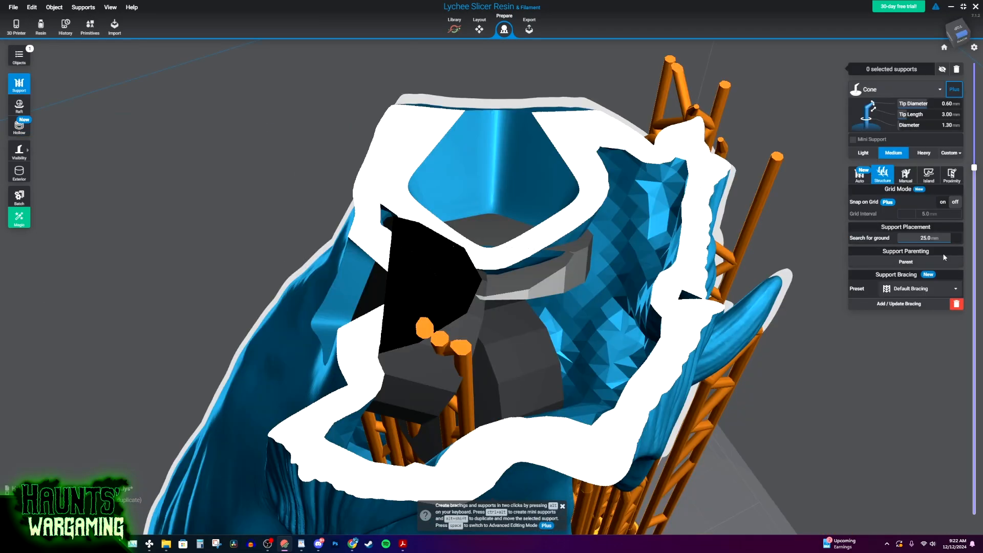
{"action": "left_click_drag", "start_coordinate": [974, 168], "coordinate": [967, 150]}
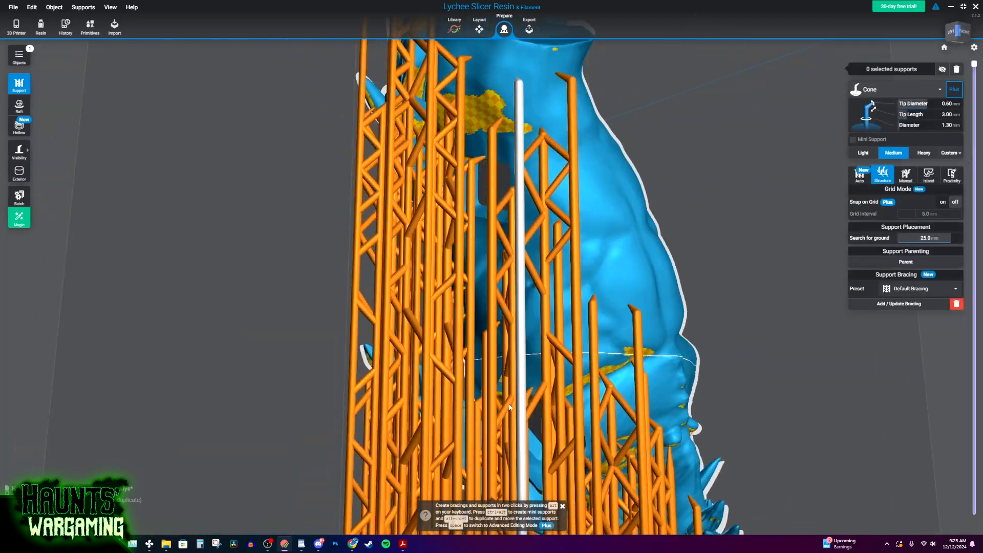
{"action": "right_click_drag", "start_coordinate": [521, 353], "coordinate": [749, 352]}
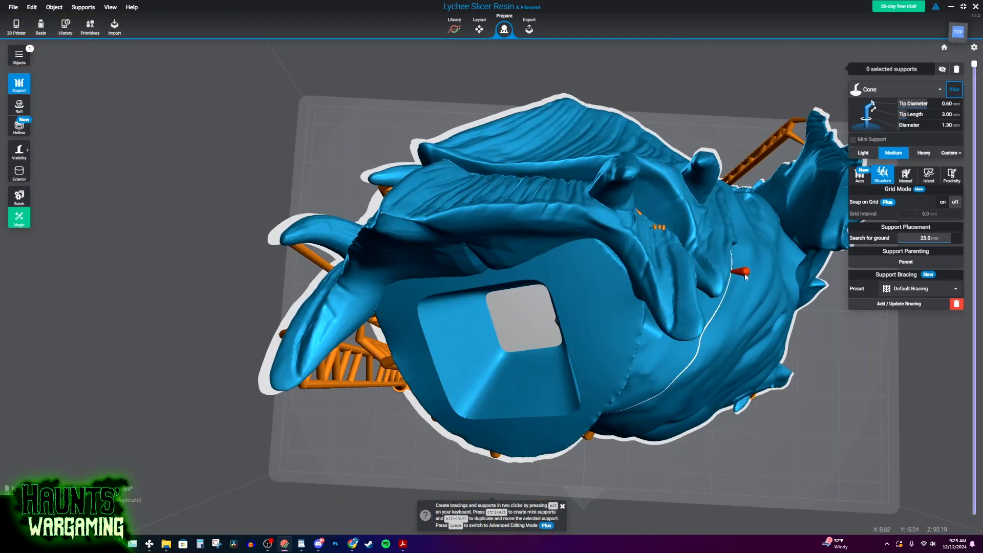
{"action": "right_click_drag", "start_coordinate": [745, 276], "coordinate": [614, 254]}
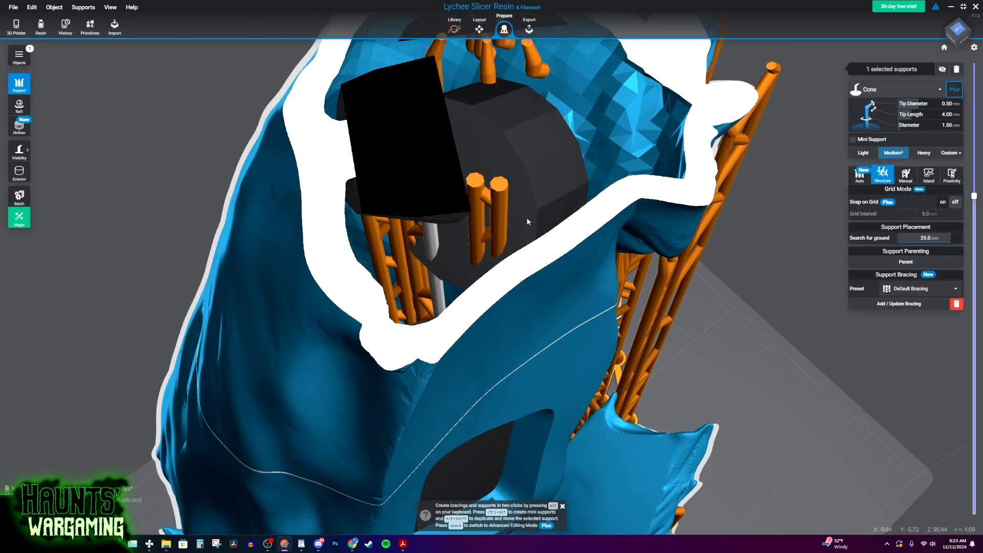
{"action": "right_click_drag", "start_coordinate": [526, 217], "coordinate": [400, 190]}
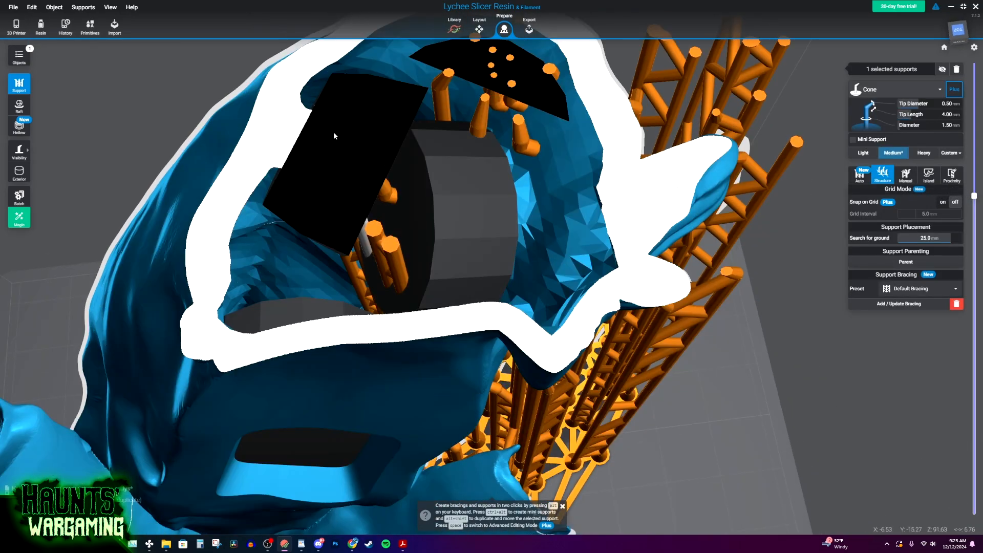
{"action": "right_click_drag", "start_coordinate": [340, 125], "coordinate": [467, 342]}
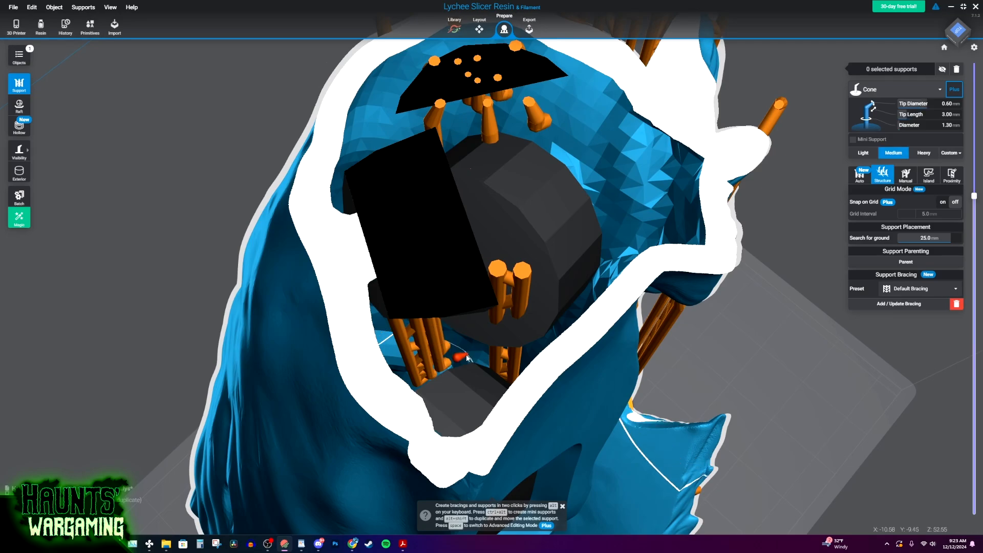
{"action": "right_click_drag", "start_coordinate": [509, 325], "coordinate": [825, 165]}
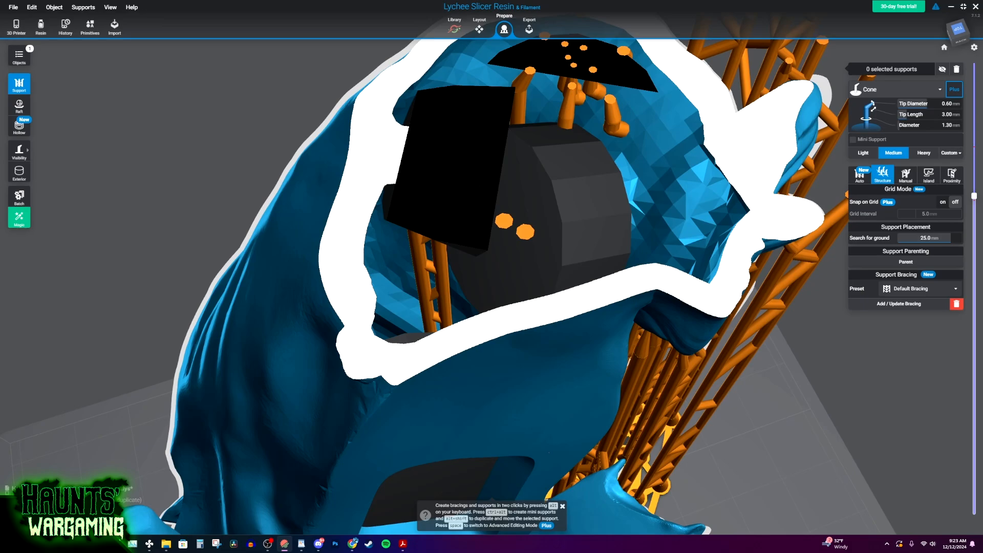
Delete the cluster of tall internal supports beneath the angled drain hole, working from inside the cavity.
{"action": "left_click_drag", "start_coordinate": [974, 196], "coordinate": [974, 199]}
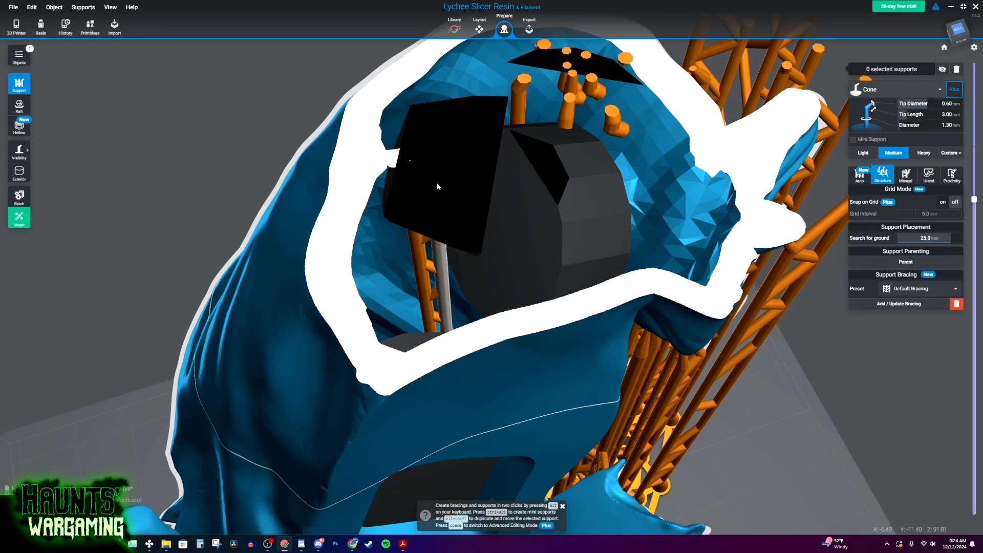
{"action": "right_click_drag", "start_coordinate": [439, 183], "coordinate": [446, 128]}
{"action": "scroll", "coordinate": [600, 245], "scroll_direction": "up", "scroll_amount": 6}
{"action": "right_click_drag", "start_coordinate": [599, 245], "coordinate": [557, 236]}
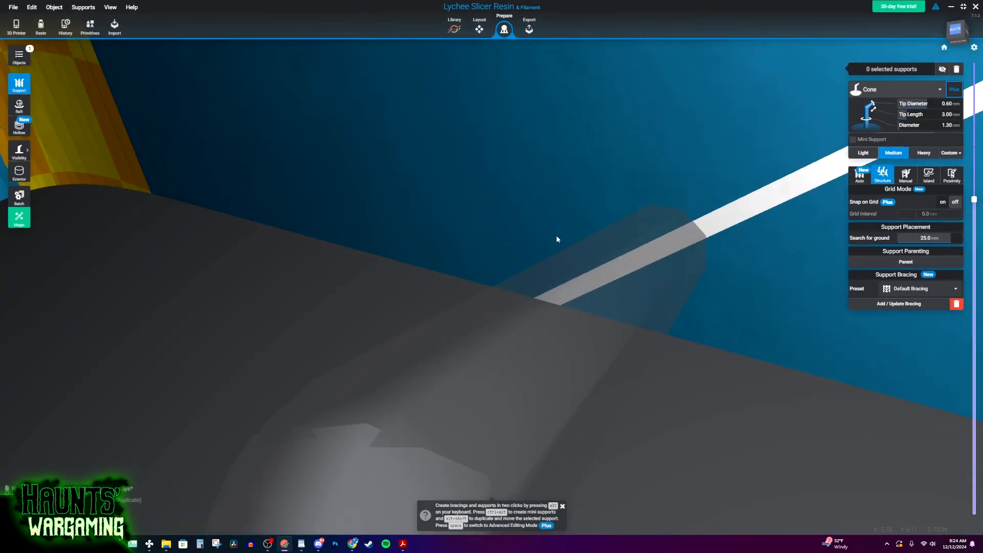
{"action": "scroll", "coordinate": [555, 238], "scroll_direction": "down", "scroll_amount": 5}
{"action": "middle_click_drag", "start_coordinate": [553, 240], "coordinate": [703, 349]}
{"action": "scroll", "coordinate": [560, 233], "scroll_direction": "up", "scroll_amount": 5}
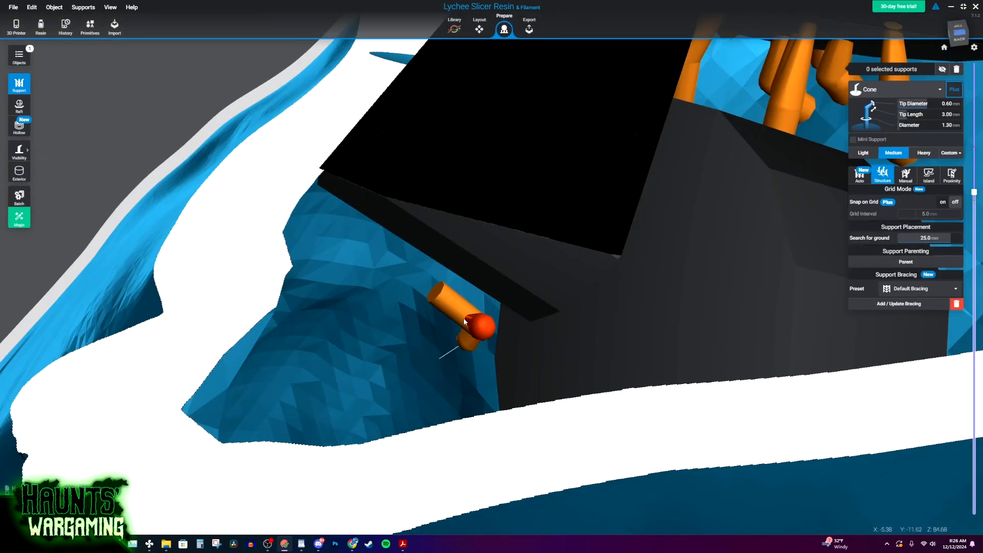
{"action": "right_click_drag", "start_coordinate": [484, 331], "coordinate": [453, 321]}
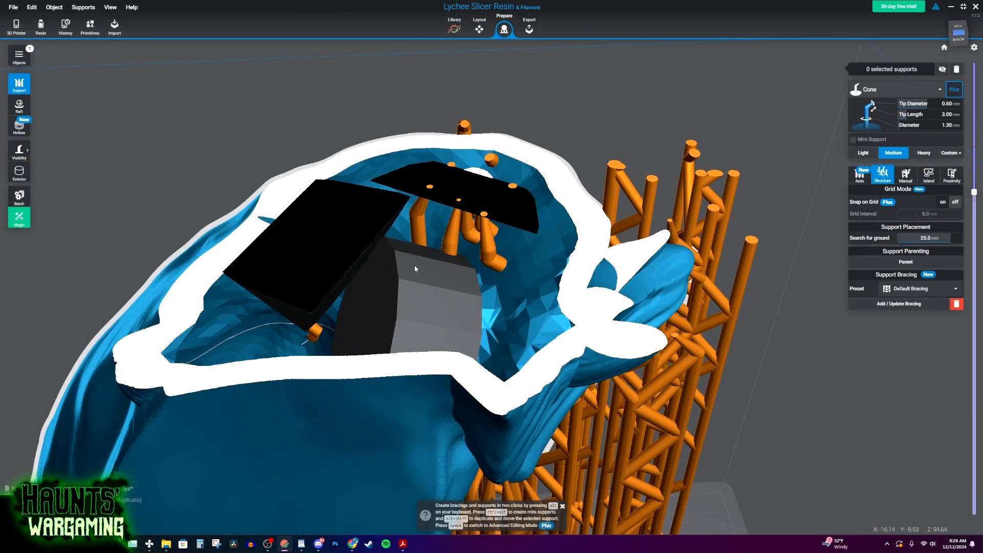
Delete internal supports along the far wall of the upper cavity, beneath the flat drain hole.
{"action": "right_click_drag", "start_coordinate": [493, 280], "coordinate": [374, 347]}
{"action": "right_click_drag", "start_coordinate": [528, 264], "coordinate": [453, 261]}
{"action": "left_click", "coordinate": [452, 260]}
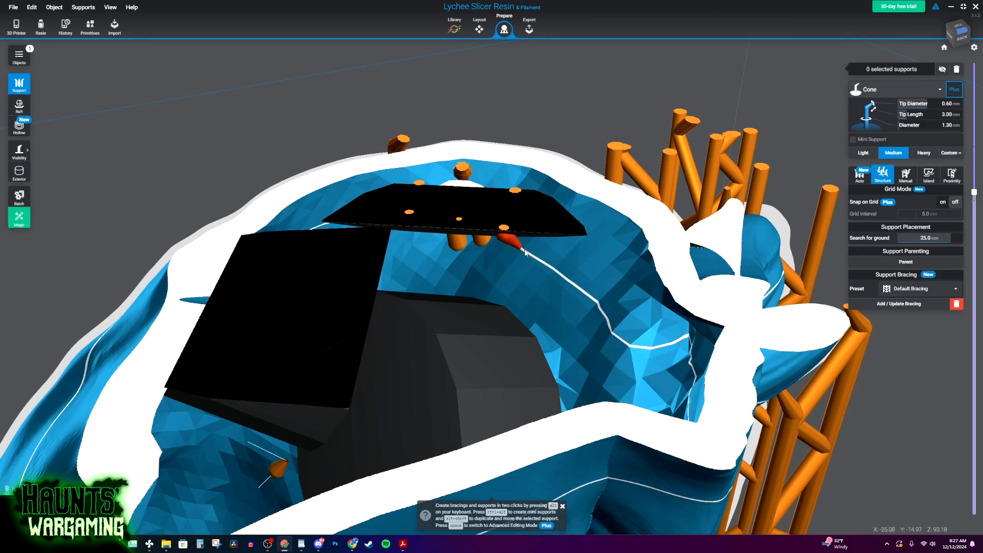
{"action": "right_click_drag", "start_coordinate": [524, 252], "coordinate": [486, 247]}
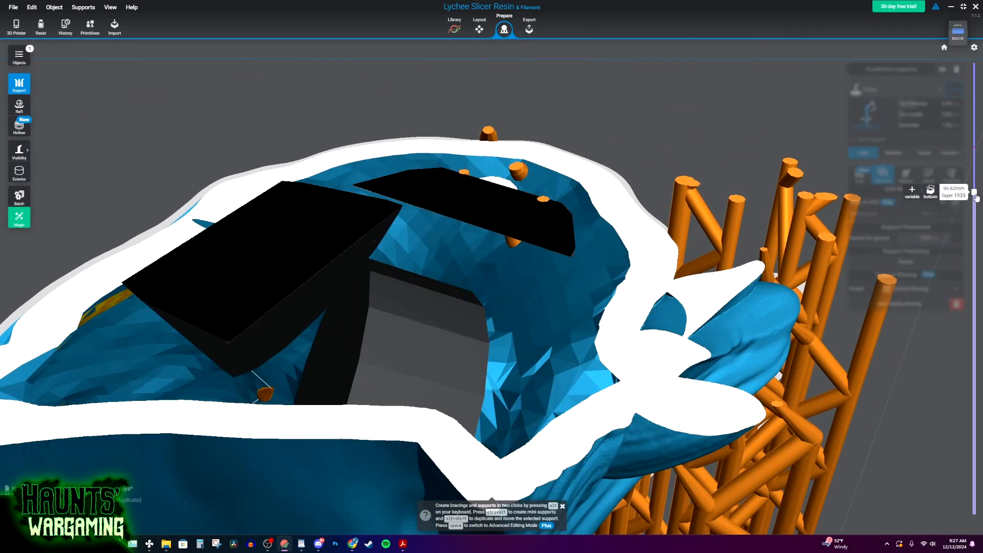
{"action": "left_click_drag", "start_coordinate": [974, 195], "coordinate": [974, 179]}
{"action": "right_click_drag", "start_coordinate": [763, 203], "coordinate": [531, 208]}
{"action": "scroll", "coordinate": [566, 196], "scroll_direction": "down", "scroll_amount": 2}
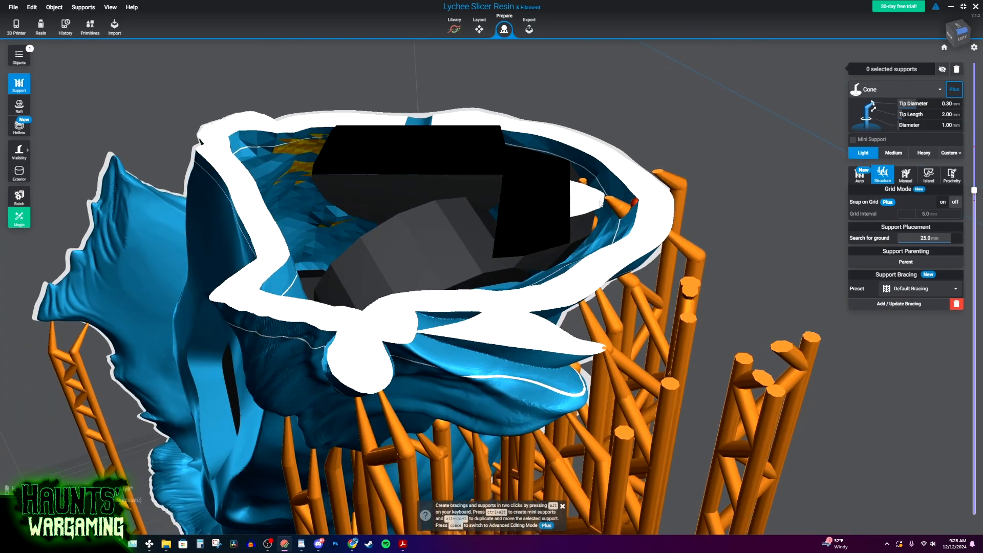
Return to hole editing and reduce the diameter of the drain hole next to the far-wall supports to 15.3 mm.
{"action": "scroll", "coordinate": [576, 175], "scroll_direction": "up", "scroll_amount": 6}
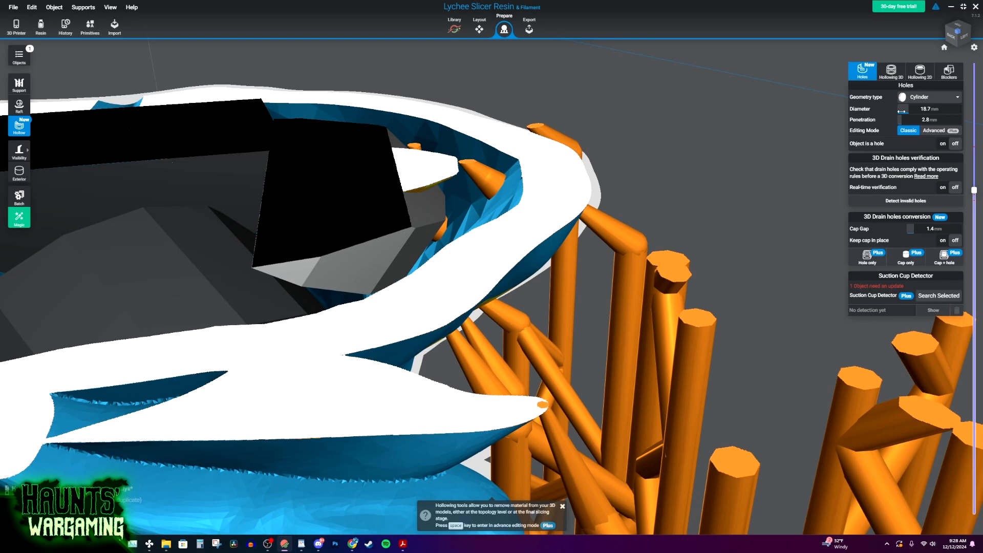
{"action": "scroll", "coordinate": [487, 238], "scroll_direction": "up", "scroll_amount": 3}
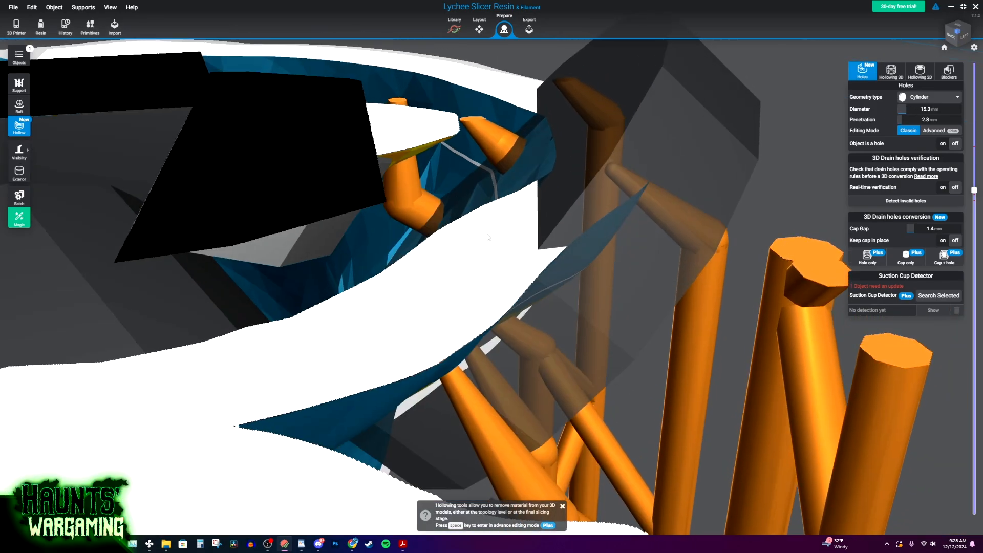
{"action": "right_click_drag", "start_coordinate": [402, 168], "coordinate": [416, 149]}
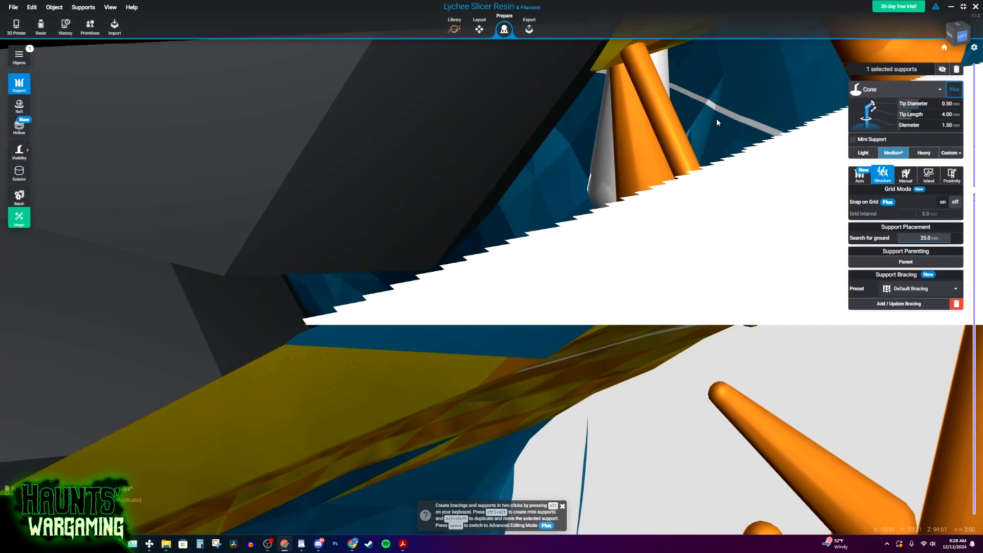
Examine the inside of the upper cavity from several angles, with the model sectioned at a height of about 114 mm.
{"action": "right_click_drag", "start_coordinate": [717, 122], "coordinate": [534, 237]}
{"action": "middle_click_drag", "start_coordinate": [533, 237], "coordinate": [402, 327]}
{"action": "right_click_drag", "start_coordinate": [402, 324], "coordinate": [512, 309]}
{"action": "left_click_drag", "start_coordinate": [974, 199], "coordinate": [944, 169]}
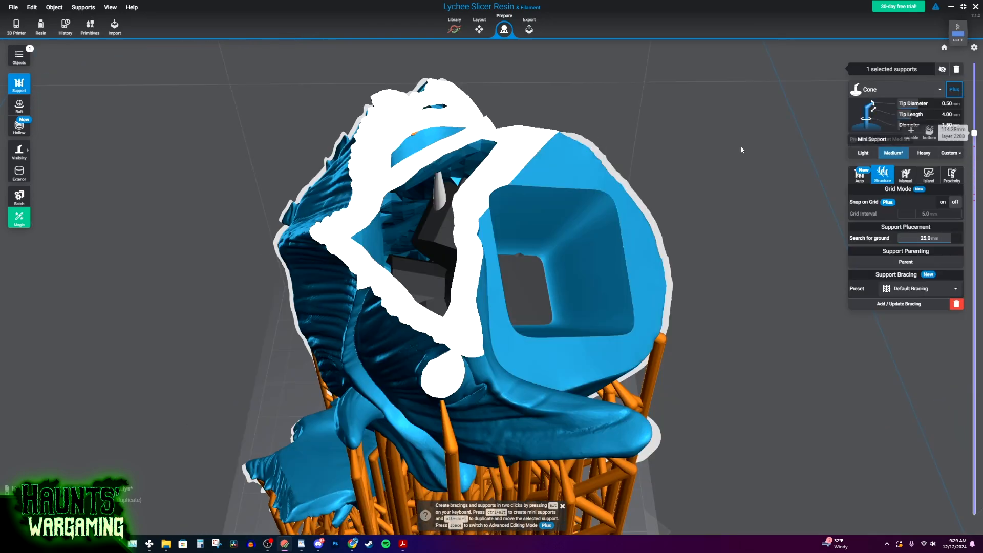
{"action": "right_click_drag", "start_coordinate": [572, 207], "coordinate": [543, 202]}
{"action": "middle_click_drag", "start_coordinate": [403, 285], "coordinate": [500, 318]}
{"action": "scroll", "coordinate": [500, 317], "scroll_direction": "up", "scroll_amount": 4}
{"action": "right_click_drag", "start_coordinate": [499, 318], "coordinate": [589, 267]}
{"action": "mouse_move", "coordinate": [545, 124]}
{"action": "right_mouse_down"}
{"action": "mouse_move", "coordinate": [597, 207]}
{"action": "mouse_move", "coordinate": [533, 128]}
{"action": "right_mouse_up"}
{"action": "scroll", "coordinate": [597, 207], "scroll_direction": "up", "scroll_amount": 5}
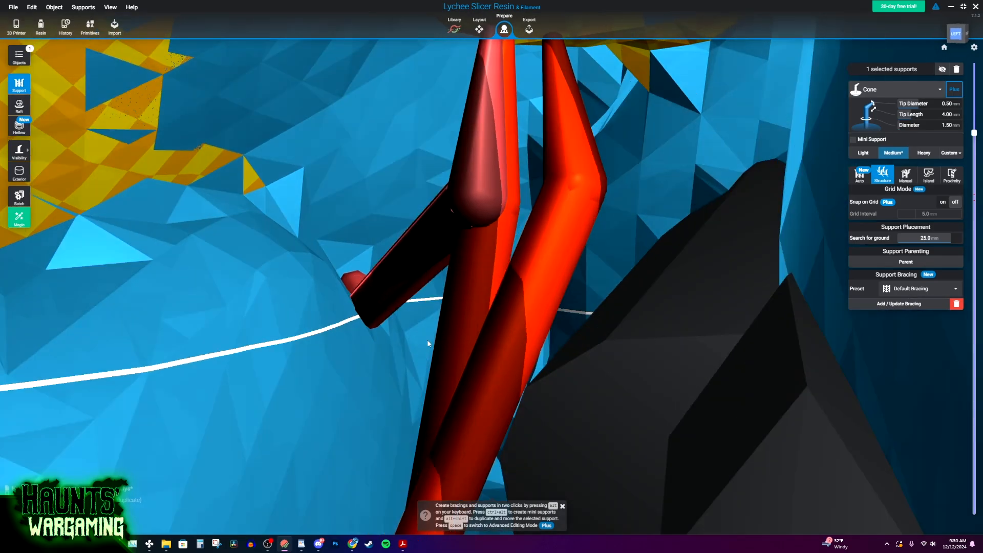
Inspect the red internal supports up close, checking their clearance from the cavity walls and the inner drain holes.
{"action": "middle_click_drag", "start_coordinate": [451, 298], "coordinate": [417, 281]}
{"action": "right_click_drag", "start_coordinate": [416, 281], "coordinate": [433, 308]}
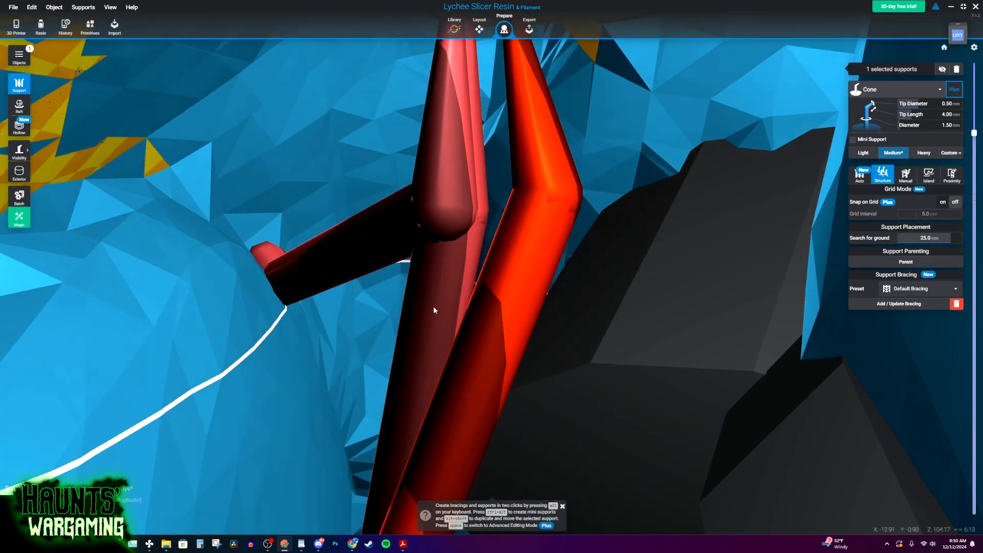
{"action": "scroll", "coordinate": [433, 308], "scroll_direction": "up", "scroll_amount": 2}
{"action": "right_click_drag", "start_coordinate": [321, 249], "coordinate": [558, 226]}
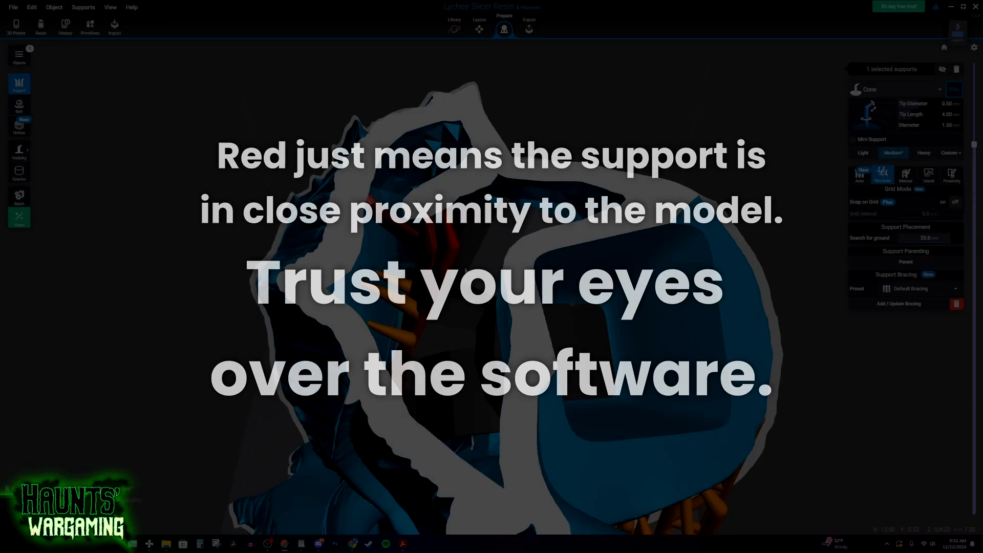
{"action": "right_click_drag", "start_coordinate": [421, 262], "coordinate": [379, 282]}
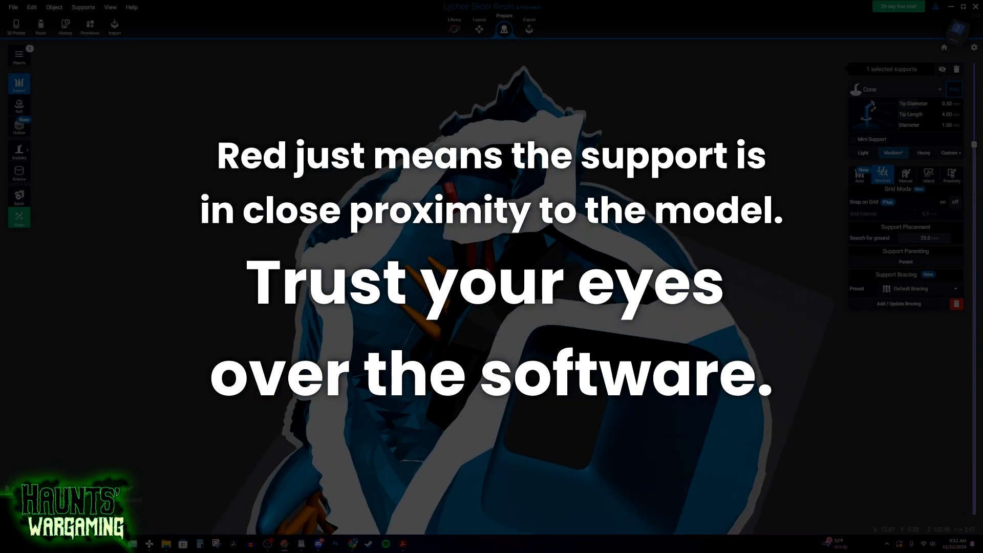
{"action": "right_click_drag", "start_coordinate": [487, 268], "coordinate": [486, 255]}
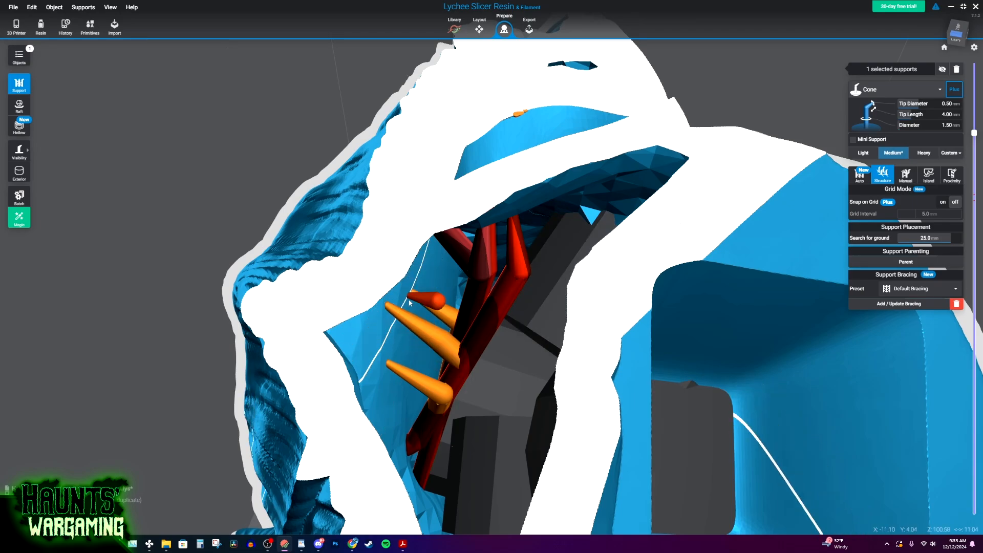
{"action": "right_click_drag", "start_coordinate": [511, 345], "coordinate": [494, 263]}
{"action": "right_click_drag", "start_coordinate": [528, 174], "coordinate": [554, 271]}
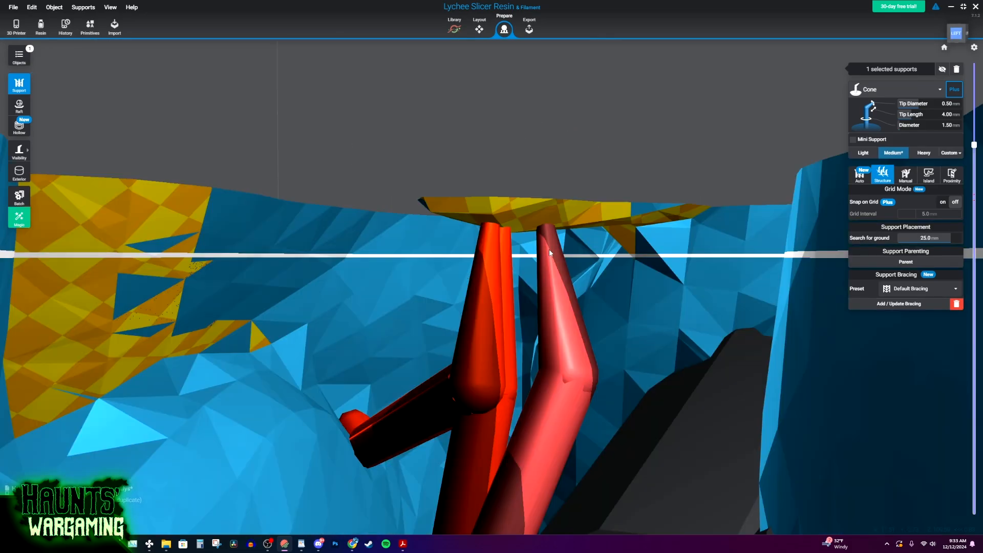
{"action": "left_click_drag", "start_coordinate": [549, 248], "coordinate": [568, 225]}
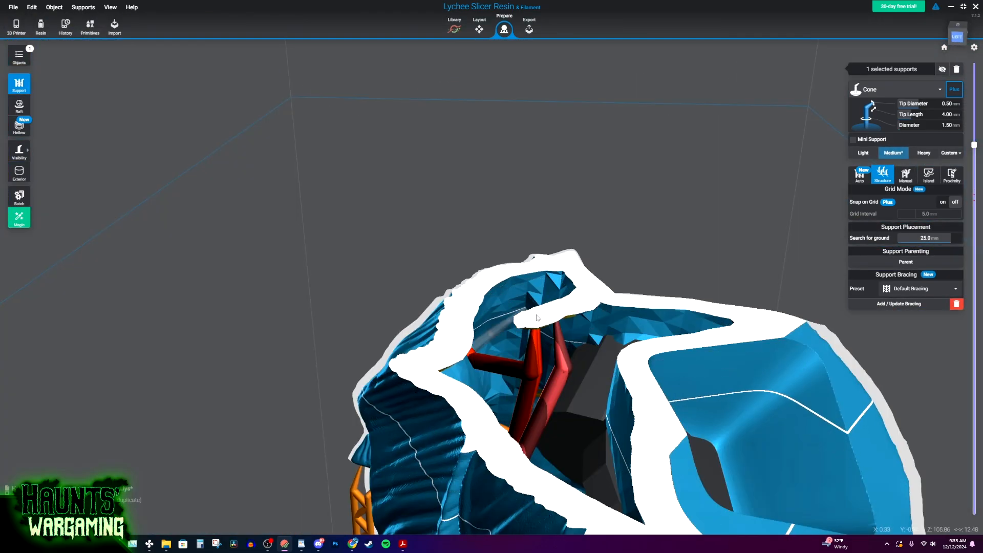
{"action": "mouse_move", "coordinate": [389, 353]}
{"action": "right_mouse_down"}
{"action": "mouse_move", "coordinate": [450, 359]}
{"action": "mouse_move", "coordinate": [405, 363]}
{"action": "right_mouse_up"}
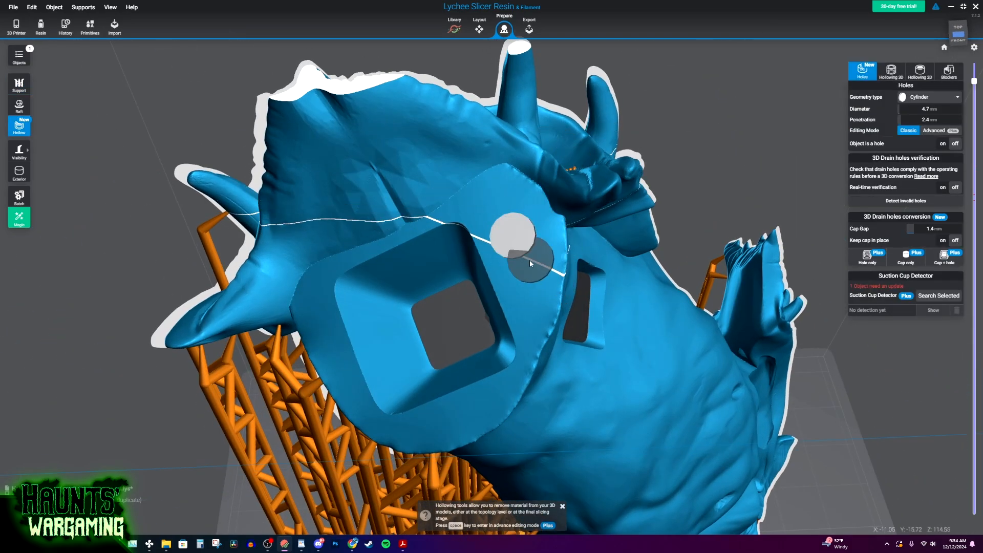
Place three cylindrical drain holes, 4.7 mm in diameter with 2.4 mm penetration, around the large square socket's flat face.
{"action": "left_click", "coordinate": [527, 234]}
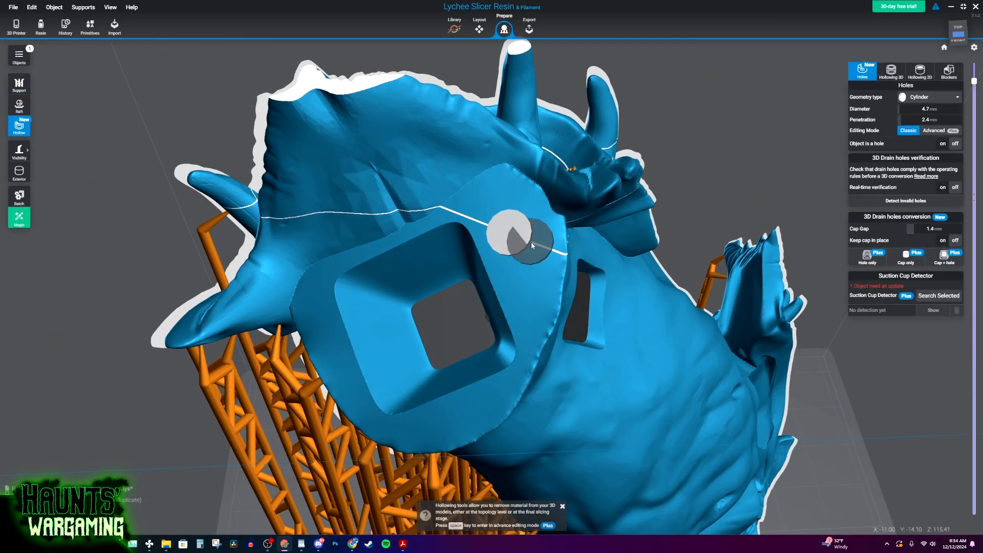
{"action": "right_click_drag", "start_coordinate": [530, 243], "coordinate": [529, 370]}
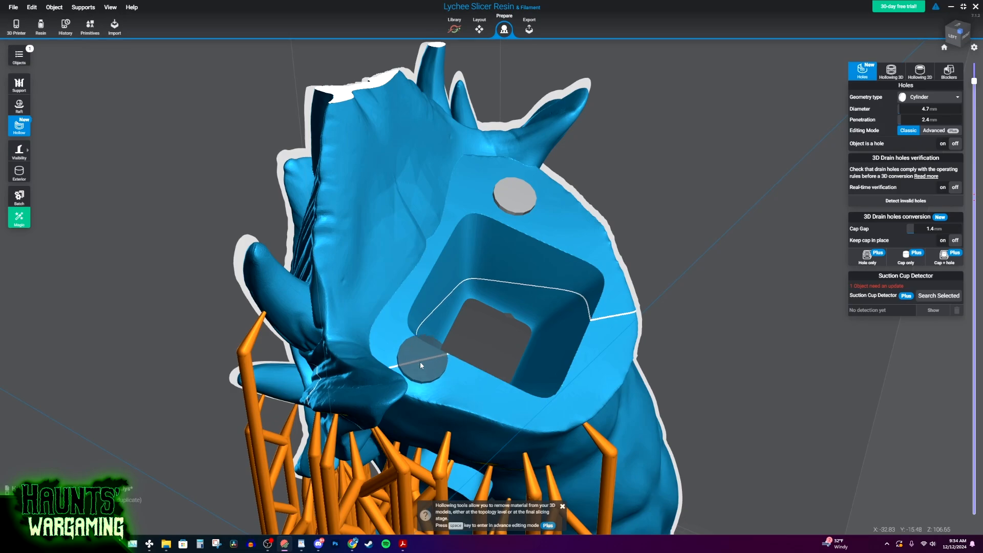
{"action": "left_click", "coordinate": [595, 359]}
{"action": "left_click", "coordinate": [434, 378]}
{"action": "right_click_drag", "start_coordinate": [530, 336], "coordinate": [325, 348]}
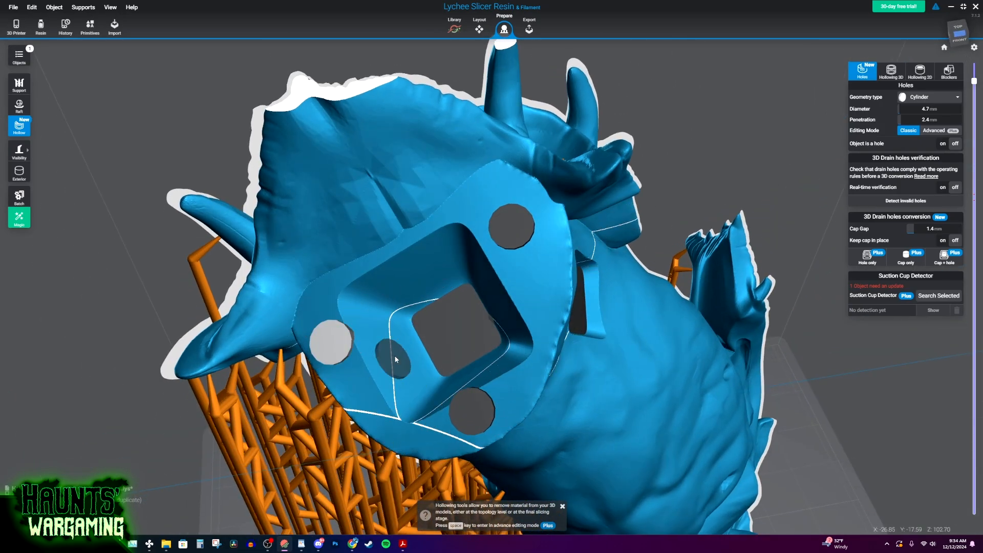
Place 4.7 mm drain holes on both sides of the side body's square socket and one above the back's square socket.
{"action": "mouse_move", "coordinate": [974, 81]}
{"action": "left_mouse_down"}
{"action": "mouse_move", "coordinate": [975, 189]}
{"action": "mouse_move", "coordinate": [975, 64]}
{"action": "left_mouse_up"}
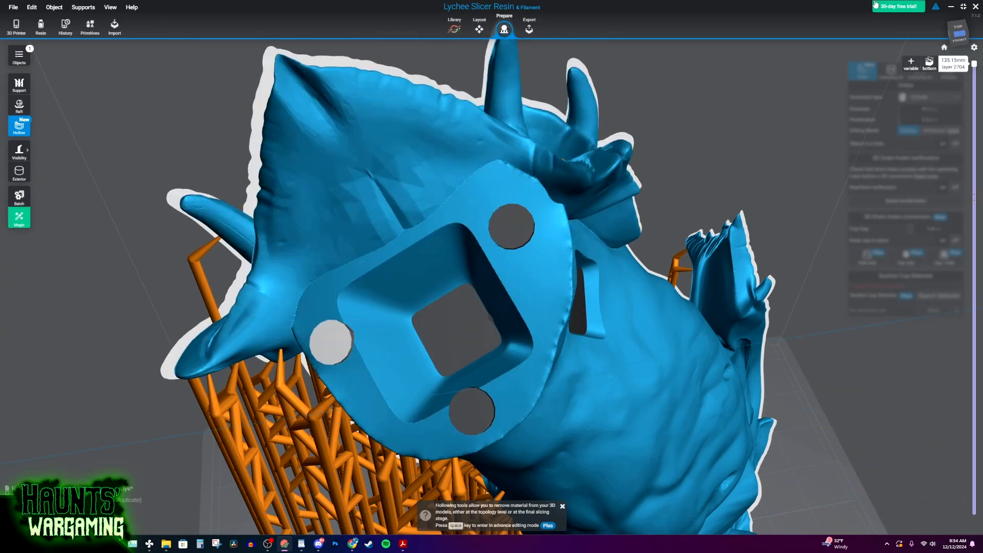
{"action": "right_click_drag", "start_coordinate": [658, 405], "coordinate": [493, 326]}
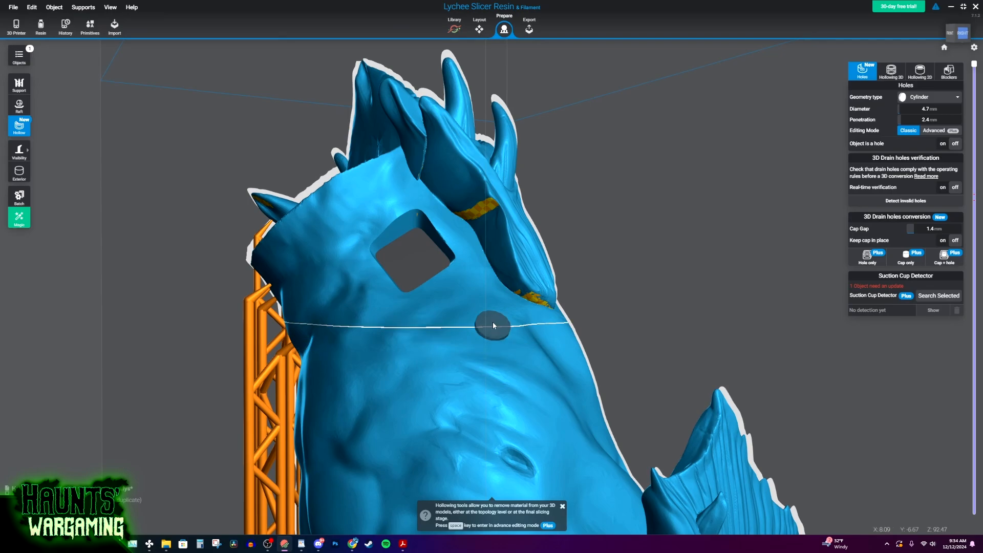
{"action": "right_click_drag", "start_coordinate": [401, 198], "coordinate": [443, 286]}
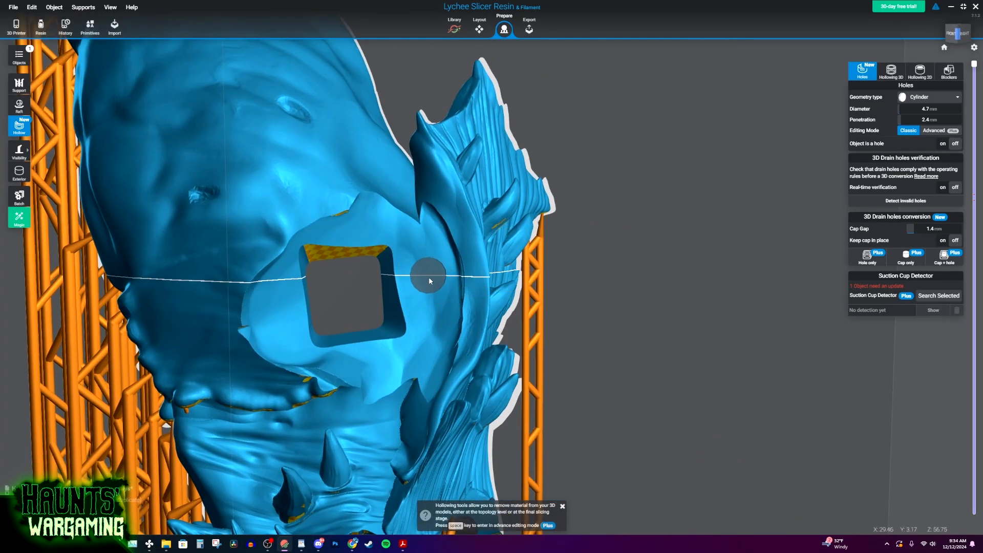
{"action": "left_click", "coordinate": [428, 280]}
{"action": "left_click", "coordinate": [274, 318]}
{"action": "right_click_drag", "start_coordinate": [274, 318], "coordinate": [456, 176]}
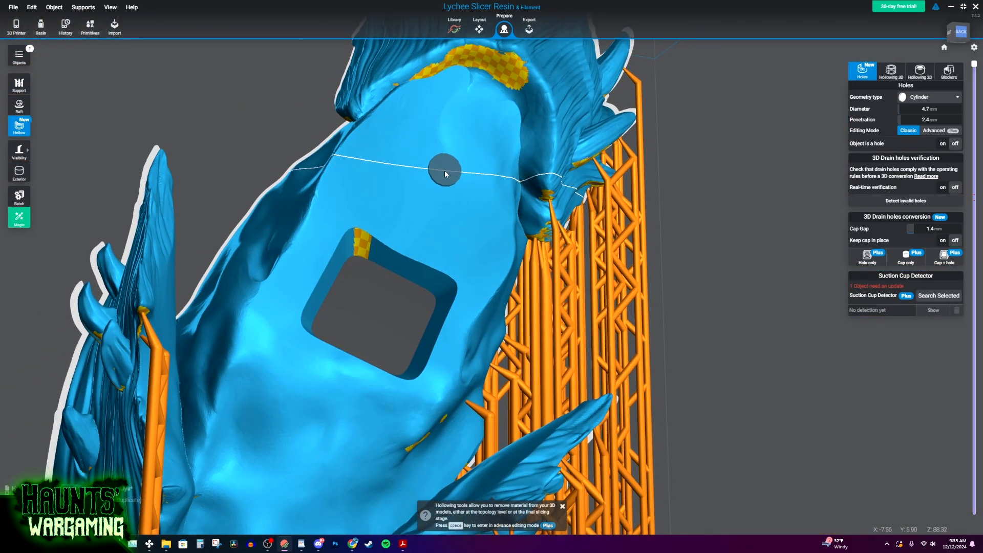
{"action": "left_click", "coordinate": [445, 171]}
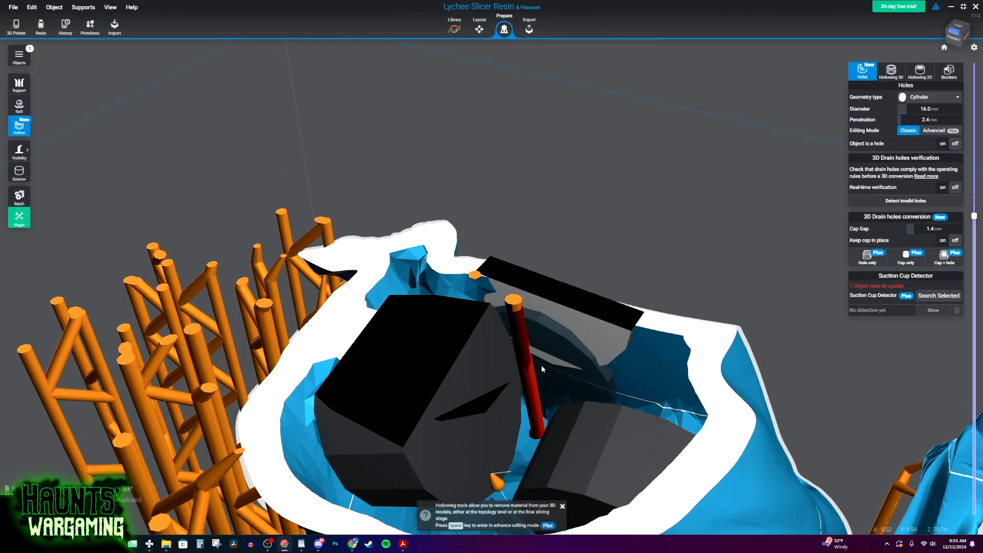
Add a 16 mm diameter drain hole with 5.8 mm penetration on the model's back, beneath the square socket.
{"action": "right_click_drag", "start_coordinate": [541, 364], "coordinate": [609, 349]}
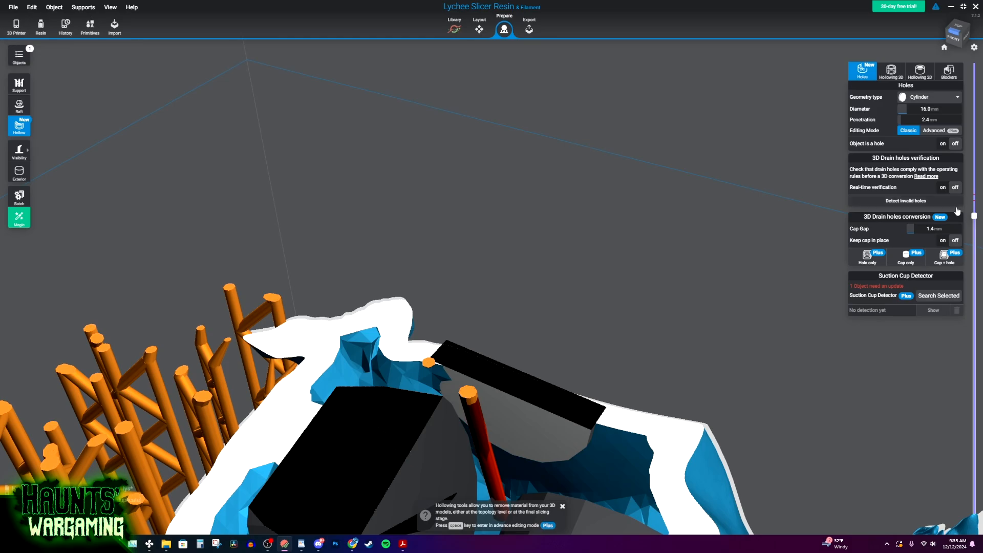
{"action": "left_click_drag", "start_coordinate": [974, 216], "coordinate": [974, 227]}
{"action": "right_click_drag", "start_coordinate": [576, 281], "coordinate": [579, 344]}
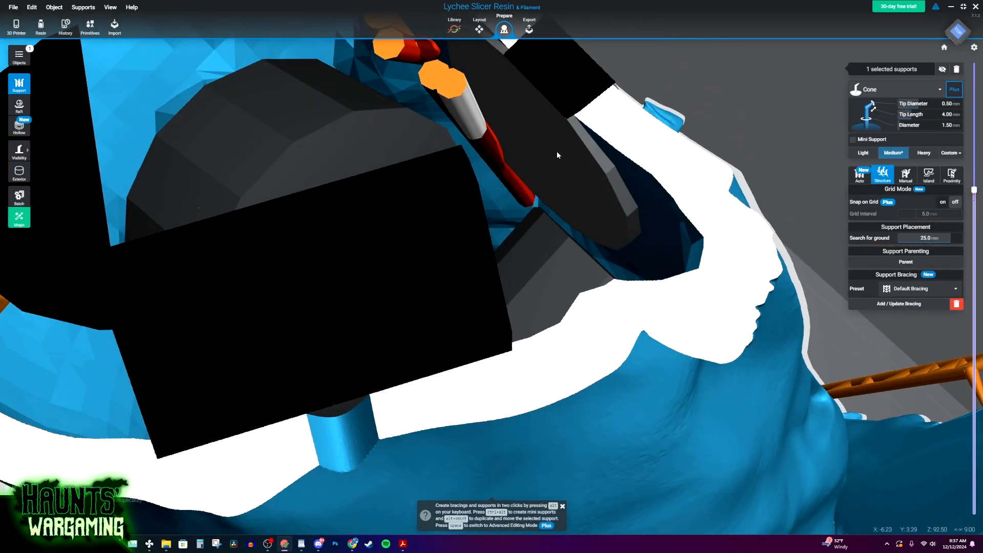
{"action": "left_click", "coordinate": [549, 163]}
{"action": "right_click_drag", "start_coordinate": [549, 167], "coordinate": [627, 233]}
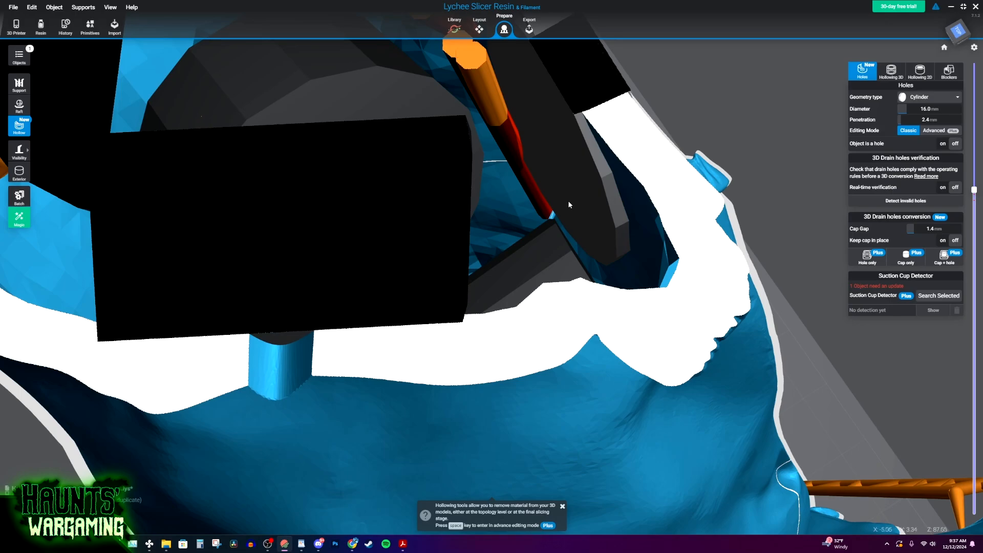
{"action": "right_click_drag", "start_coordinate": [596, 192], "coordinate": [416, 361]}
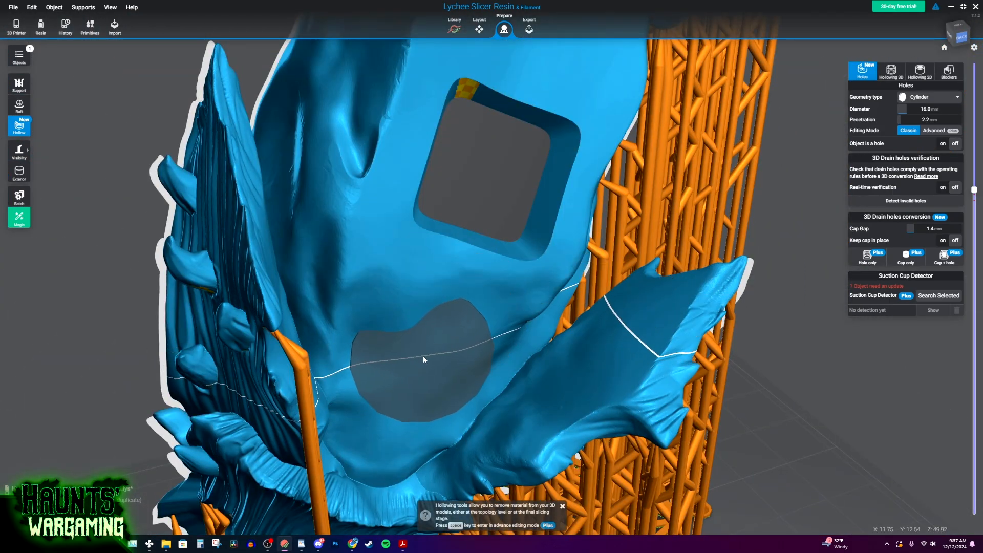
{"action": "left_click", "coordinate": [423, 359]}
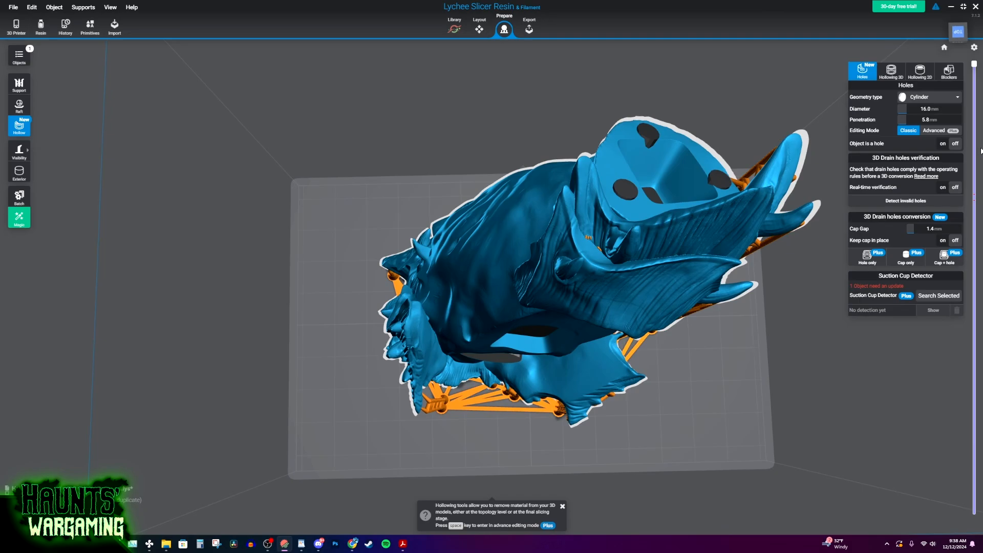
Examine the lower cavity at several section heights for drain hole coverage and leftover internal supports, switching to support editing.
{"action": "left_click_drag", "start_coordinate": [974, 64], "coordinate": [930, 336]}
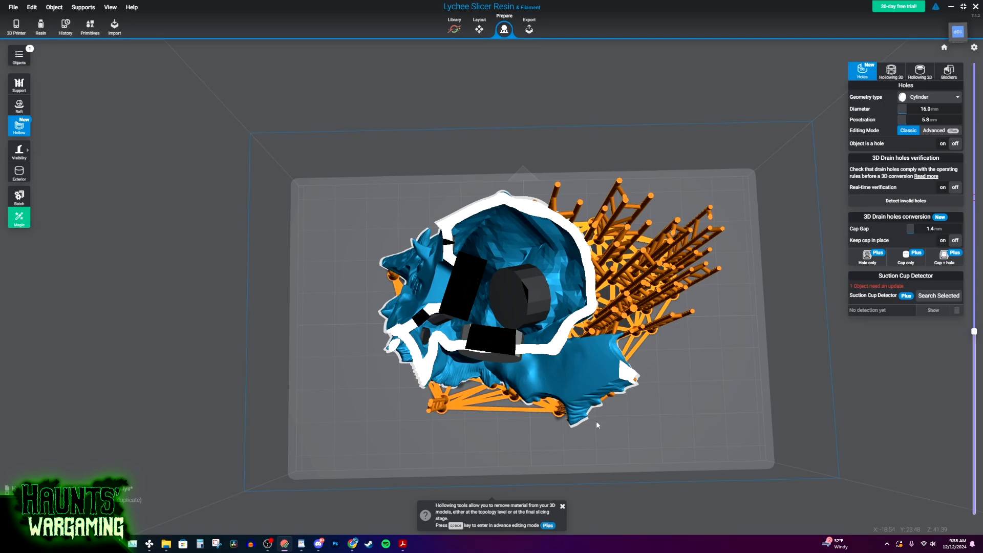
{"action": "right_click_drag", "start_coordinate": [354, 415], "coordinate": [463, 299]}
{"action": "right_click_drag", "start_coordinate": [571, 292], "coordinate": [514, 445]}
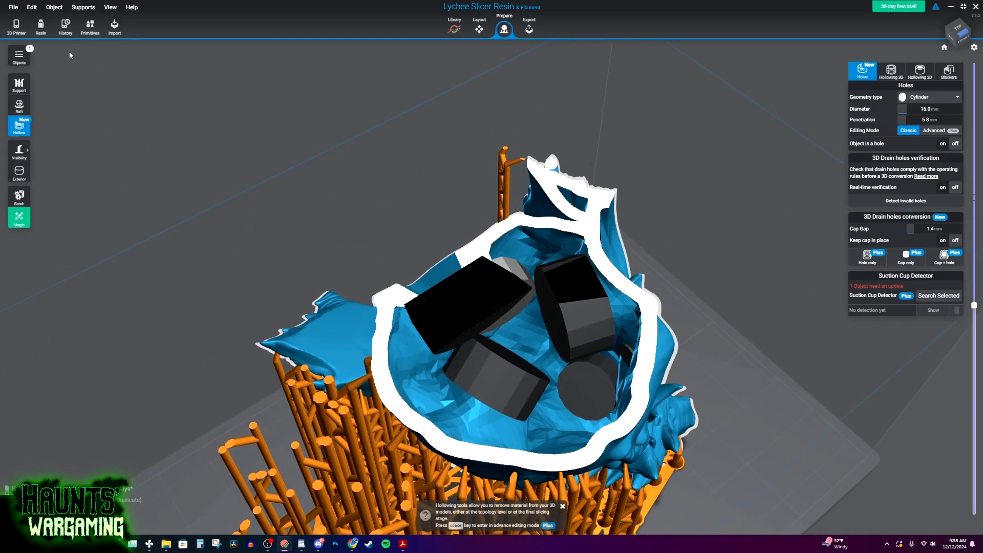
{"action": "left_click", "coordinate": [21, 85]}
{"action": "right_click_drag", "start_coordinate": [307, 307], "coordinate": [374, 328]}
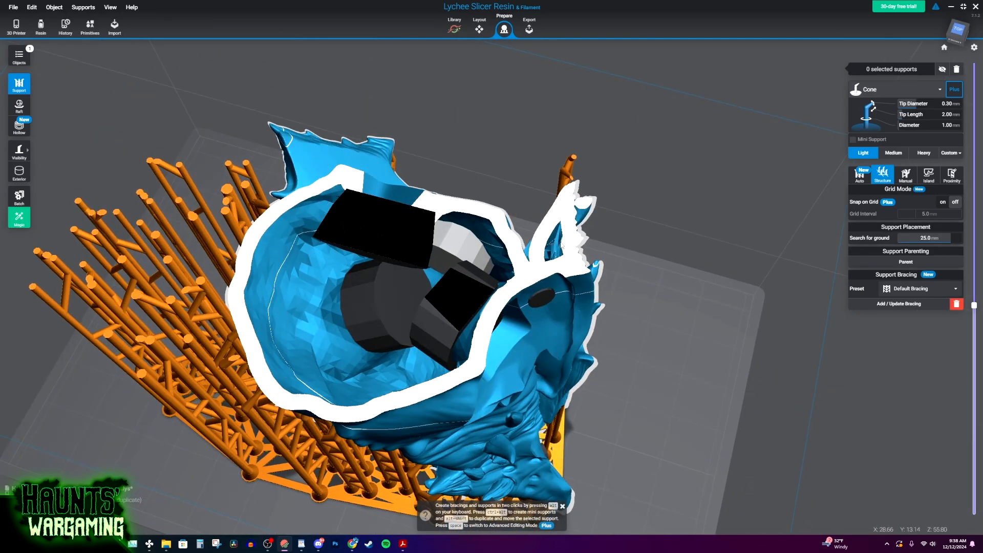
{"action": "right_click_drag", "start_coordinate": [608, 260], "coordinate": [790, 327]}
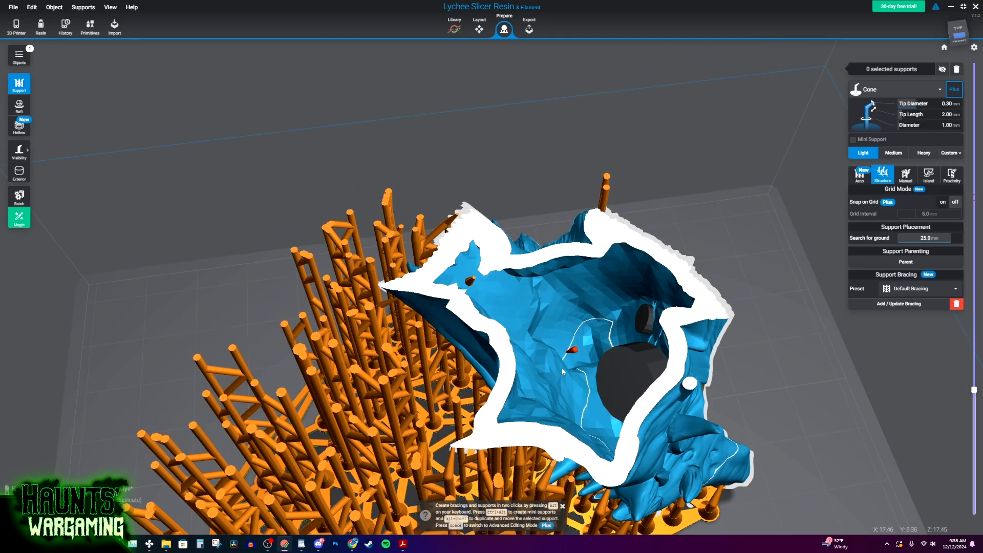
{"action": "right_click_drag", "start_coordinate": [566, 360], "coordinate": [594, 281]}
{"action": "right_click_drag", "start_coordinate": [619, 383], "coordinate": [424, 280]}
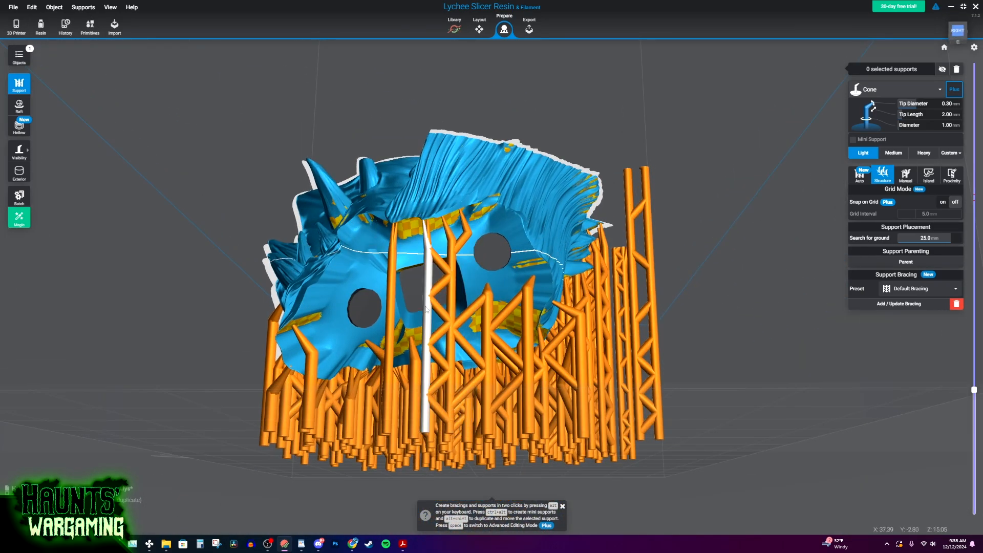
Return to hole editing and set the diameter of the drain hole between the lower square socket and the ridged frill to 6.0 mm.
{"action": "right_click_drag", "start_coordinate": [444, 311], "coordinate": [388, 192]}
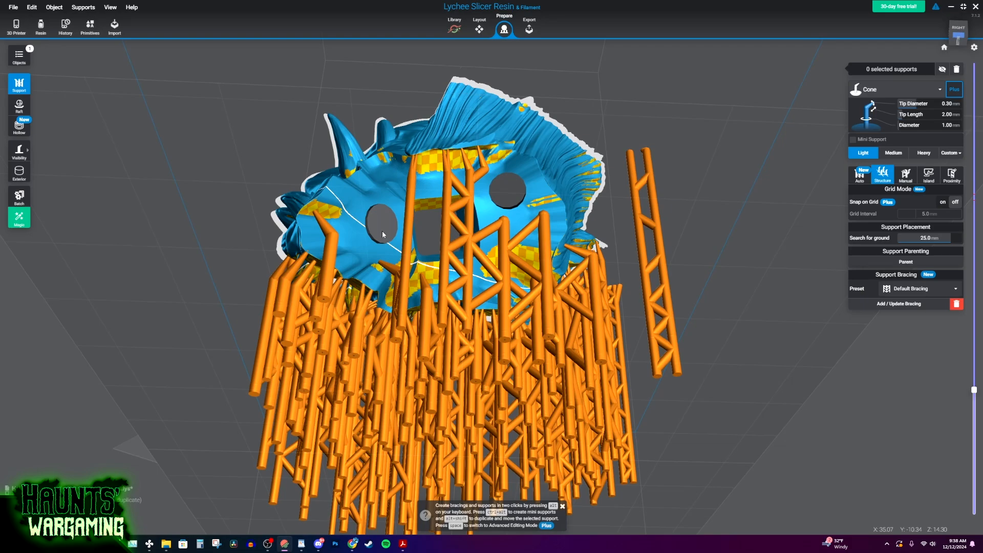
{"action": "key", "text": "h"}
{"action": "right_click_drag", "start_coordinate": [383, 232], "coordinate": [333, 328]}
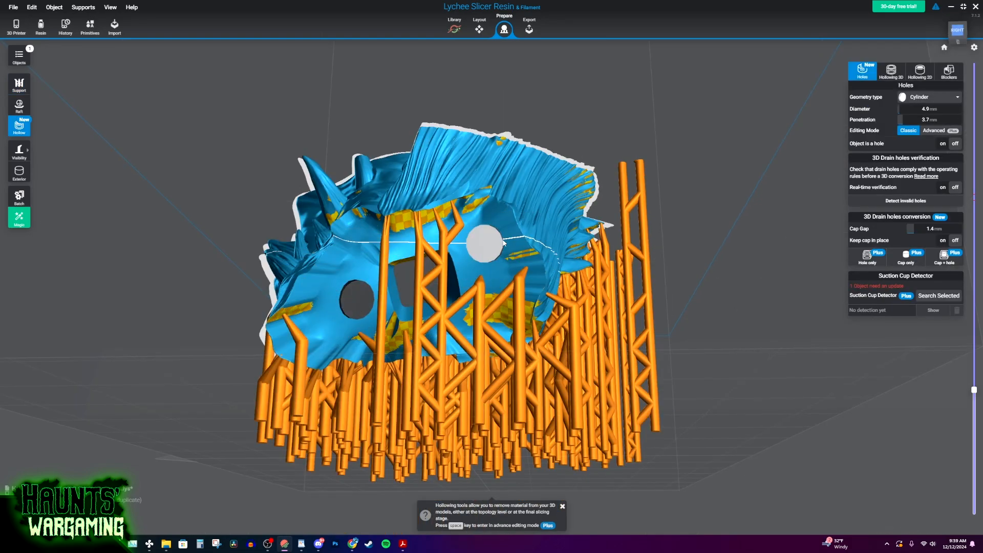
{"action": "middle_click_drag", "start_coordinate": [491, 260], "coordinate": [483, 275]}
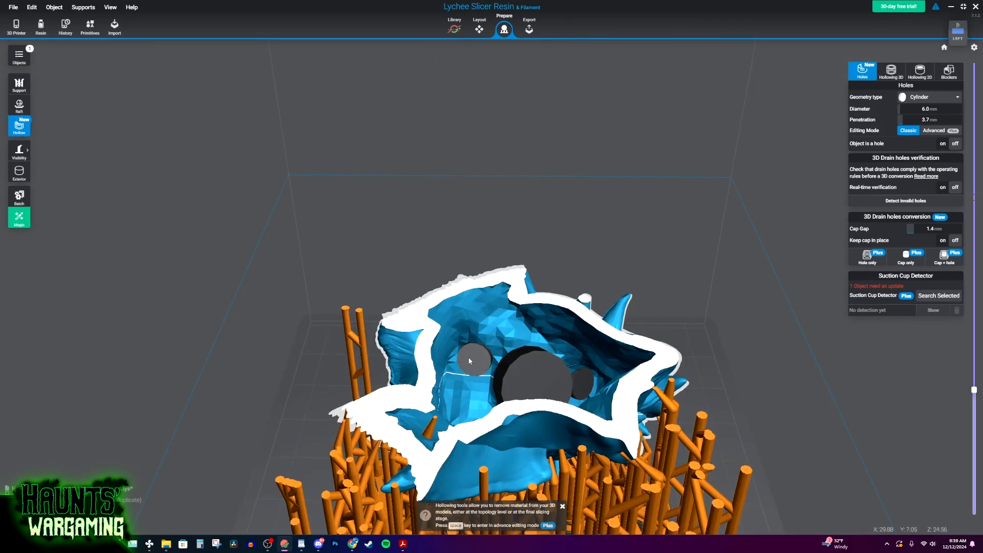
{"action": "middle_click_drag", "start_coordinate": [470, 360], "coordinate": [461, 395]}
{"action": "scroll", "coordinate": [461, 395], "scroll_direction": "down", "scroll_amount": 3}
{"action": "right_click_drag", "start_coordinate": [461, 395], "coordinate": [433, 419]}
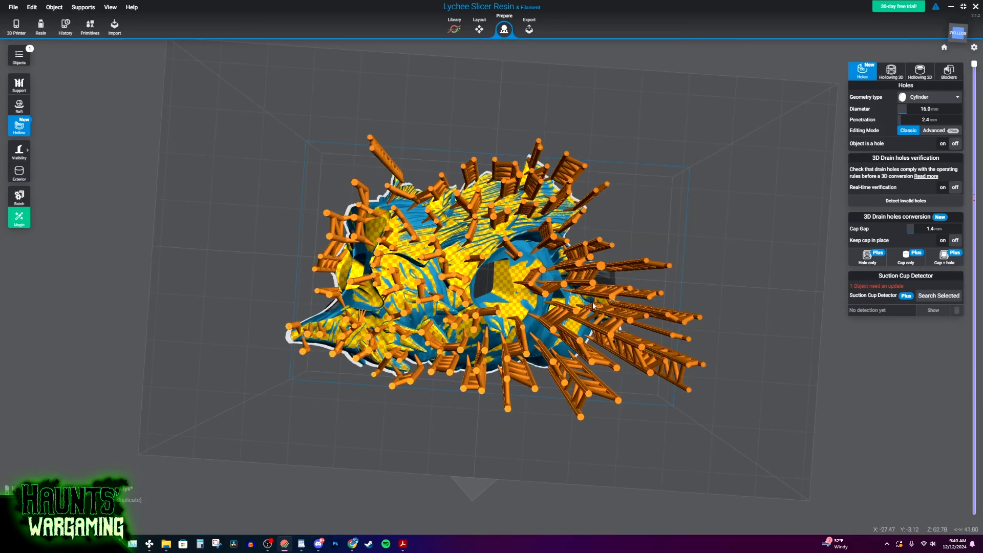
Examine the model's underside in support editing, checking the supports around the open sockets and along the outer edges.
{"action": "right_click_drag", "start_coordinate": [483, 277], "coordinate": [446, 373]}
{"action": "right_click_drag", "start_coordinate": [504, 360], "coordinate": [558, 348]}
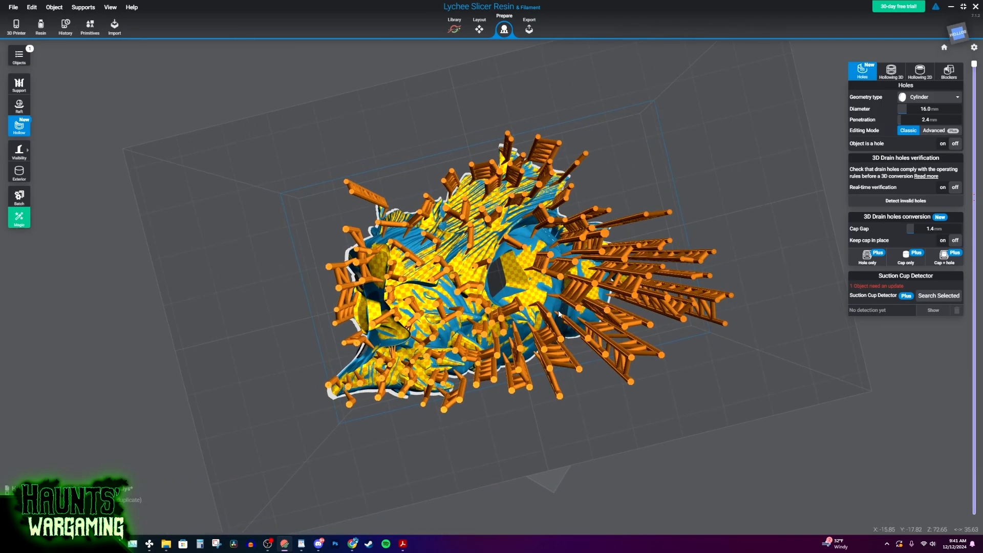
{"action": "left_click", "coordinate": [288, 279]}
{"action": "scroll", "coordinate": [289, 279], "scroll_direction": "up", "scroll_amount": 5}
{"action": "middle_click_drag", "start_coordinate": [543, 295], "coordinate": [572, 261]}
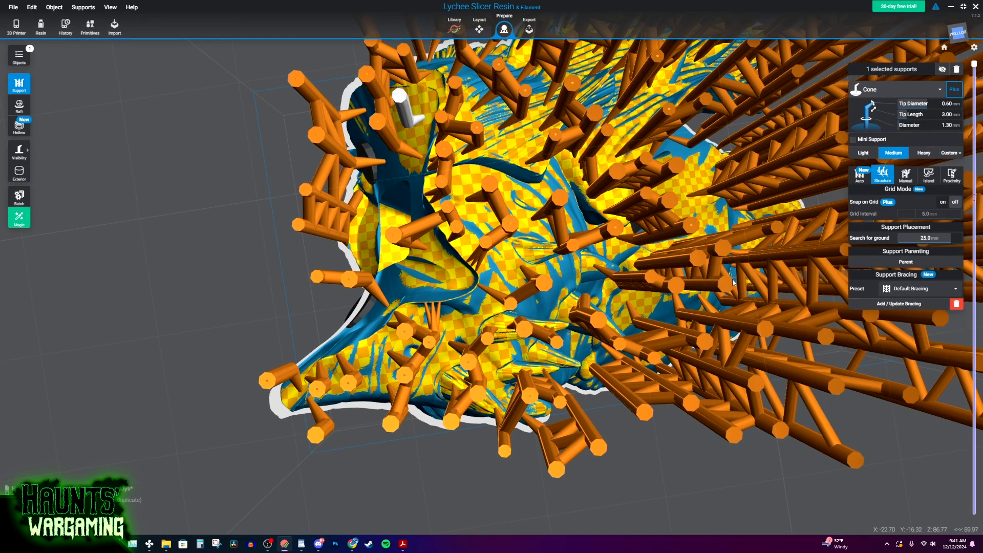
{"action": "right_click_drag", "start_coordinate": [613, 245], "coordinate": [498, 253]}
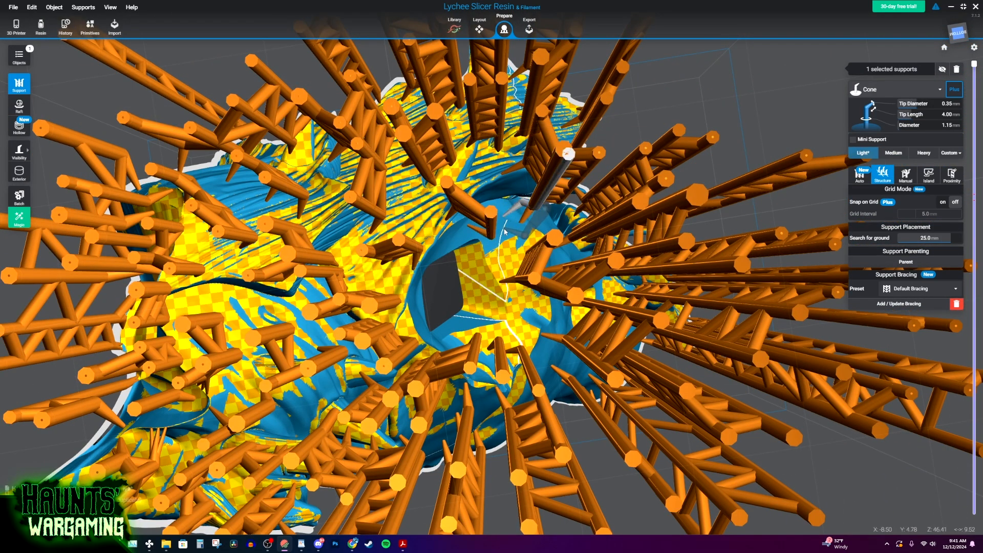
{"action": "scroll", "coordinate": [512, 338], "scroll_direction": "down", "scroll_amount": 2}
{"action": "middle_click_drag", "start_coordinate": [215, 302], "coordinate": [493, 263]}
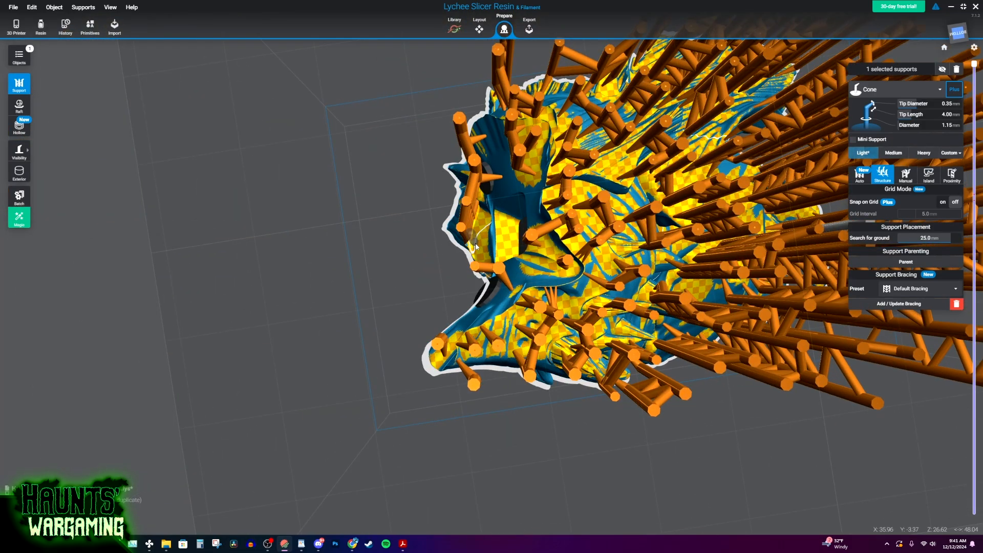
Examine the supports around the creature's snout and brow from below.
{"action": "right_click_drag", "start_coordinate": [490, 249], "coordinate": [459, 257]}
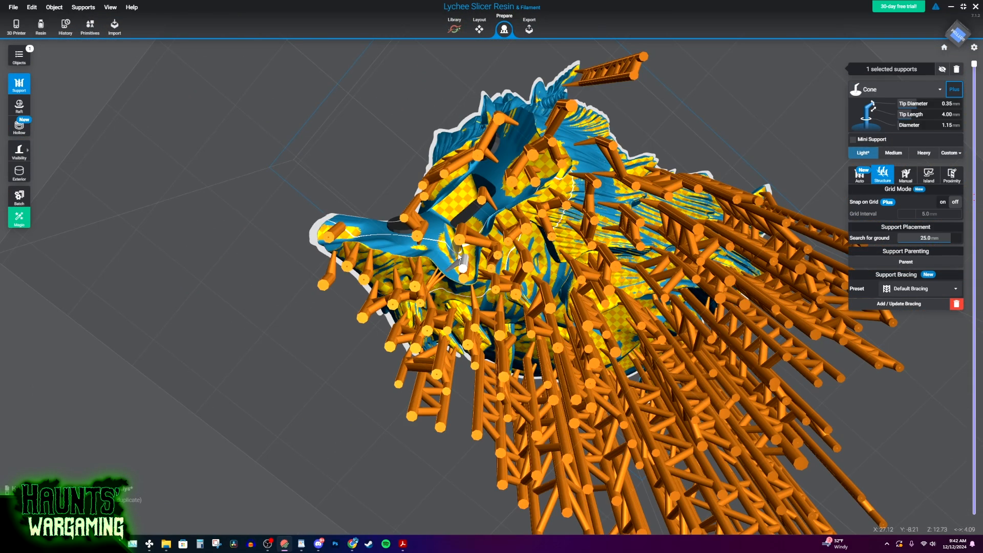
{"action": "right_click_drag", "start_coordinate": [460, 256], "coordinate": [463, 232]}
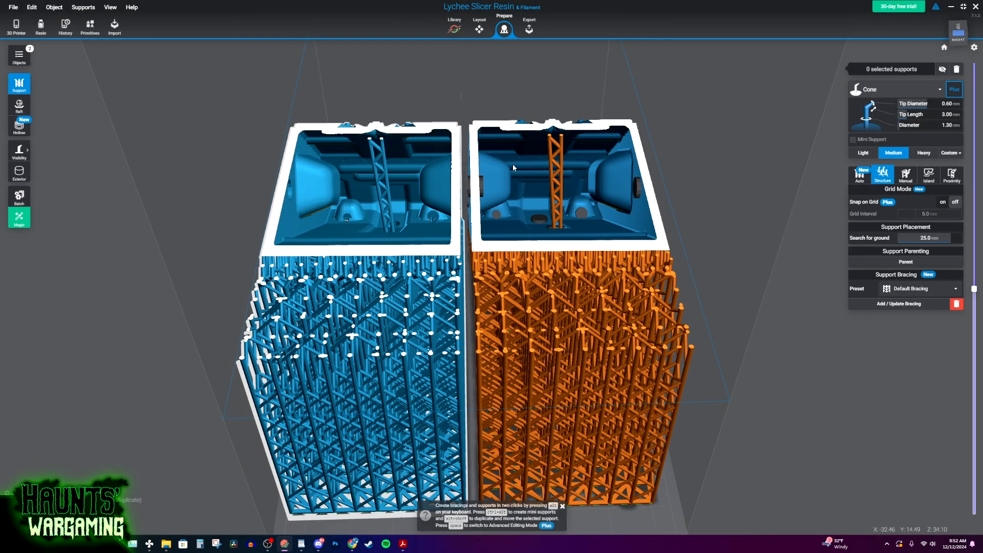
Compare the section-cut interiors and supports of the two vehicle hull copies, selecting each in turn.
{"action": "left_click", "coordinate": [434, 73]}
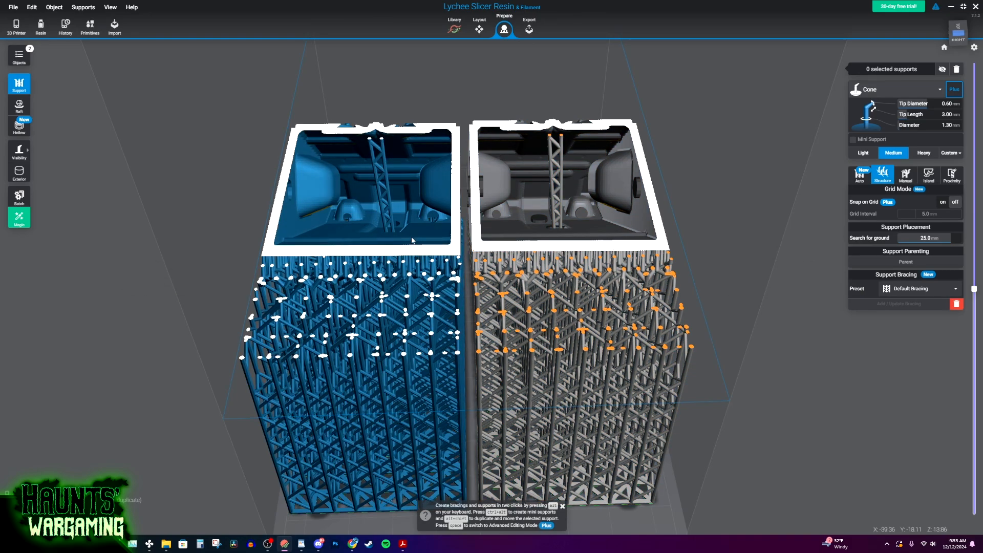
{"action": "left_click", "coordinate": [403, 254]}
{"action": "scroll", "coordinate": [477, 267], "scroll_direction": "up", "scroll_amount": 10}
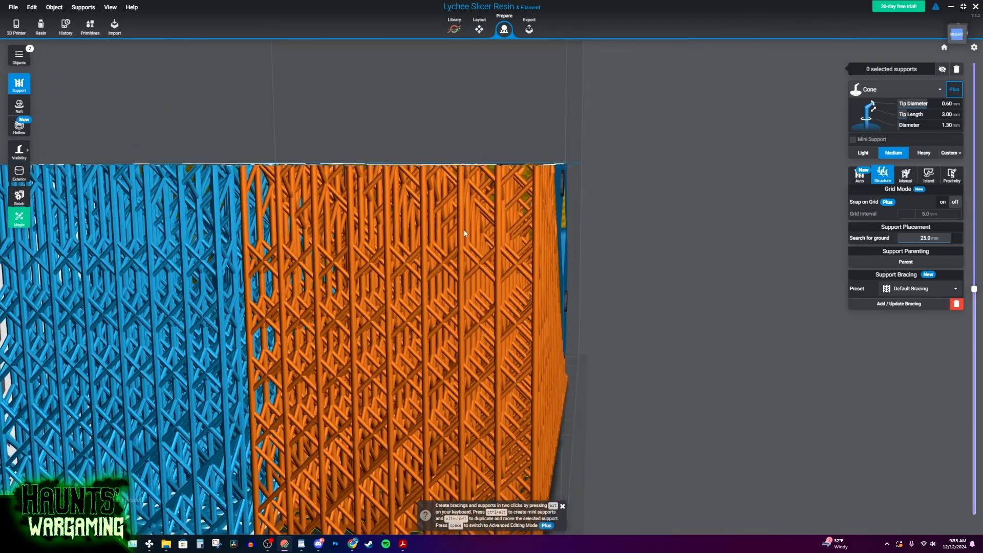
{"action": "left_click", "coordinate": [514, 260]}
{"action": "right_click_drag", "start_coordinate": [513, 261], "coordinate": [359, 274]}
{"action": "right_click_drag", "start_coordinate": [502, 280], "coordinate": [625, 342]}
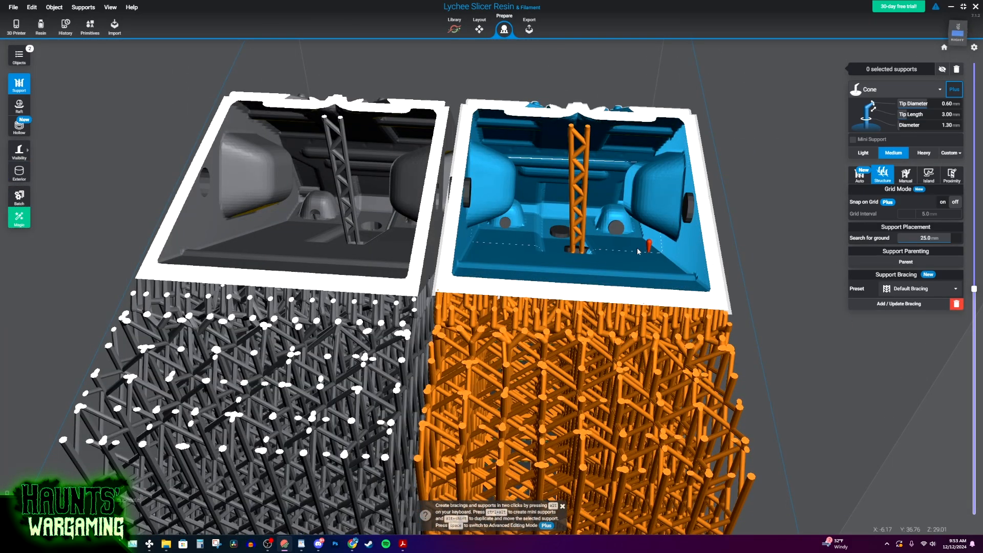
{"action": "double_click", "coordinate": [397, 235]}
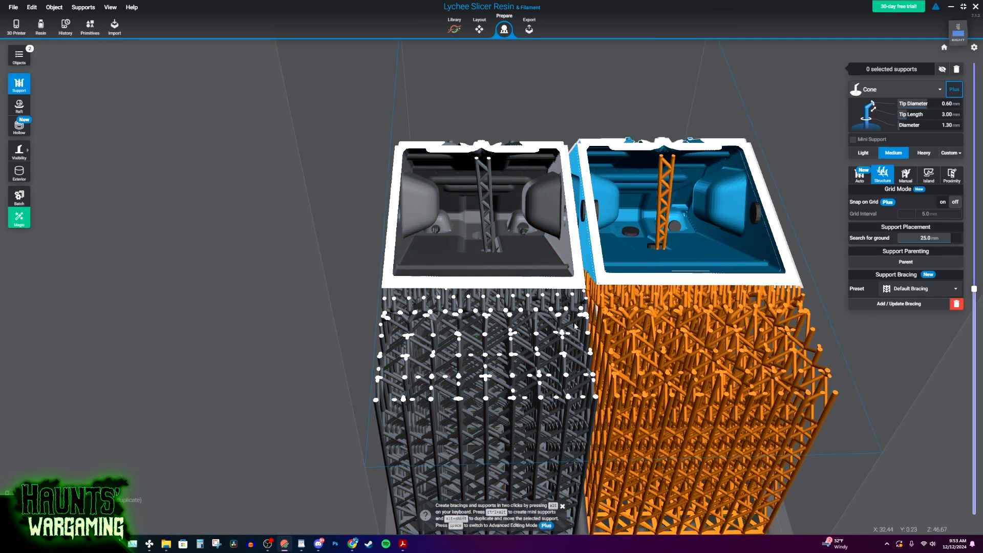
Switch to layout editing, delete the left one of the two vehicle hulls, and select the remaining hull.
{"action": "left_click", "coordinate": [479, 26]}
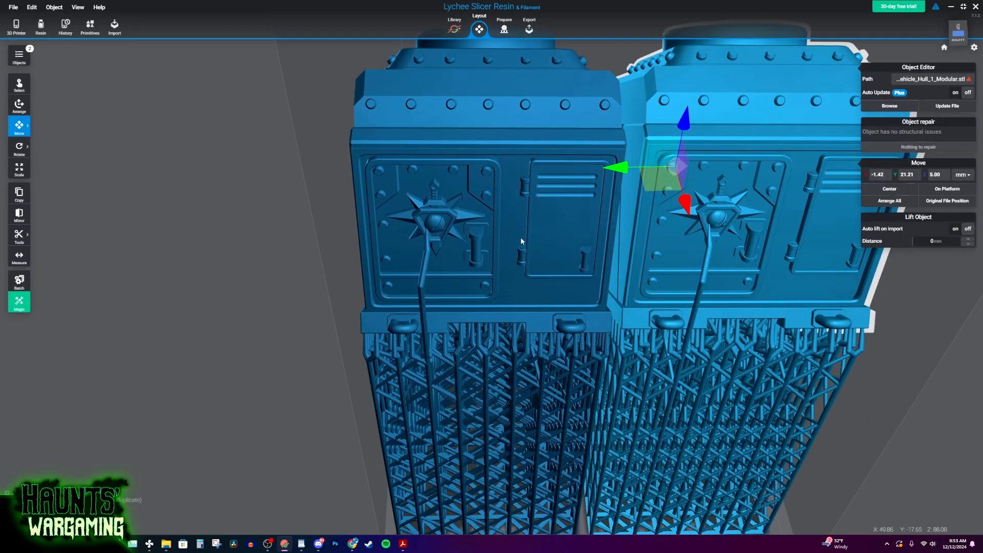
{"action": "left_click", "coordinate": [521, 241]}
{"action": "right_click_drag", "start_coordinate": [753, 276], "coordinate": [733, 275]}
{"action": "key", "text": "Delete"}
{"action": "left_click", "coordinate": [720, 286]}
{"action": "middle_click_drag", "start_coordinate": [688, 276], "coordinate": [606, 261]}
{"action": "right_click_drag", "start_coordinate": [606, 262], "coordinate": [421, 243]}
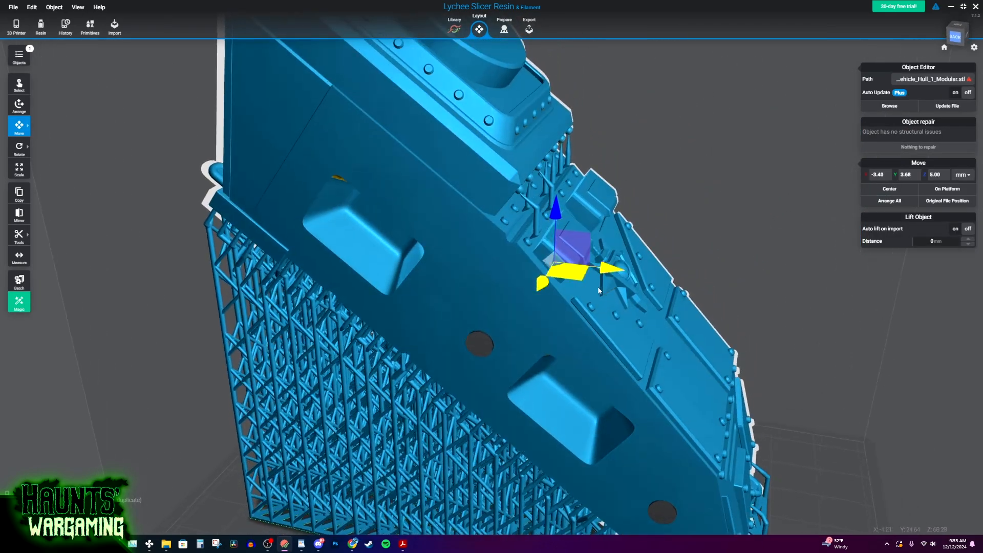
Move the remaining hull on the platform to about X -23.22 mm, Y 1.59 mm and turn to its underside.
{"action": "left_click_drag", "start_coordinate": [574, 274], "coordinate": [646, 257]}
{"action": "right_click_drag", "start_coordinate": [902, 280], "coordinate": [880, 270]}
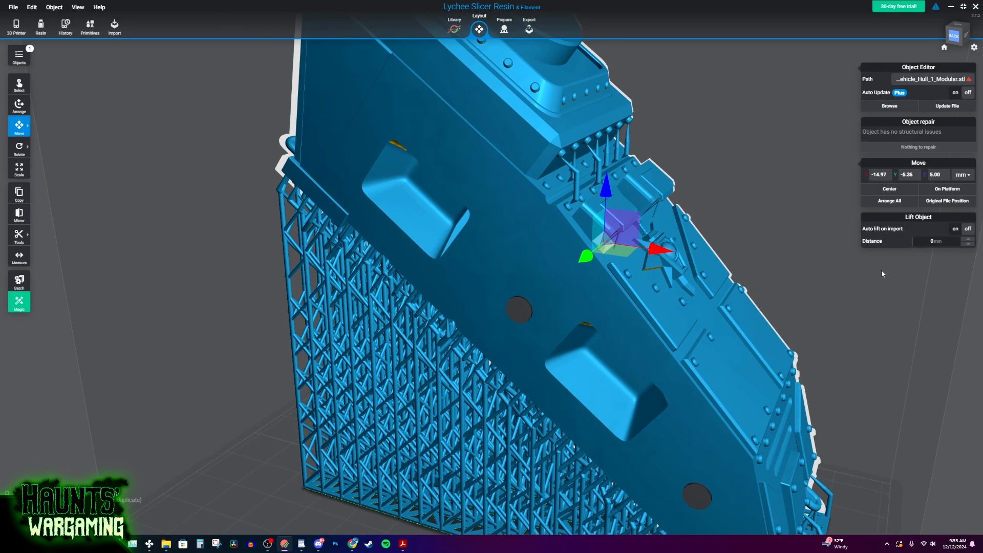
{"action": "middle_click_drag", "start_coordinate": [881, 269], "coordinate": [775, 313]}
{"action": "right_click_drag", "start_coordinate": [776, 317], "coordinate": [504, 237]}
{"action": "scroll", "coordinate": [505, 237], "scroll_direction": "up", "scroll_amount": 4}
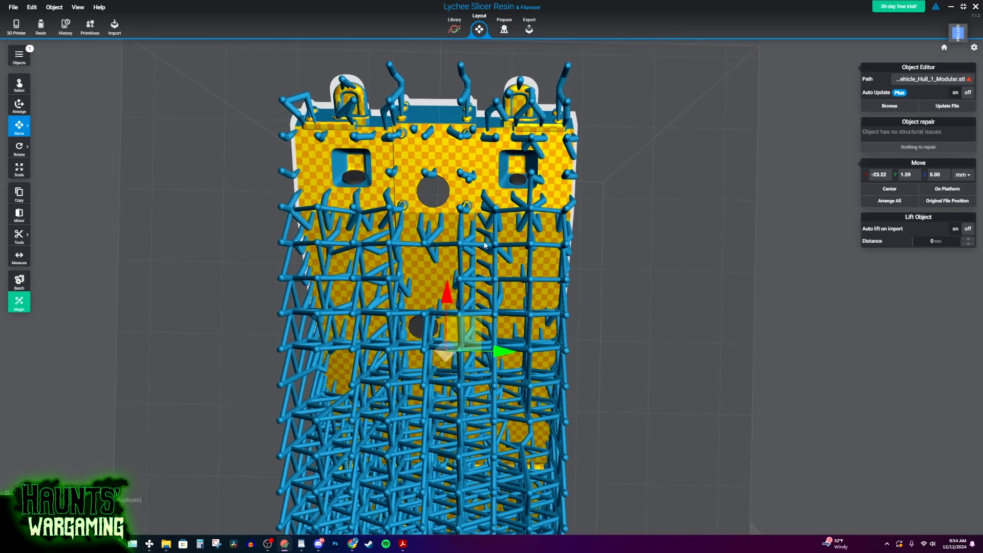
Open hole editing, remove the round drain hole between the two square underside sockets, and inspect the side holes and interior.
{"action": "key", "text": "Tab"}
{"action": "right_click_drag", "start_coordinate": [431, 192], "coordinate": [421, 196]}
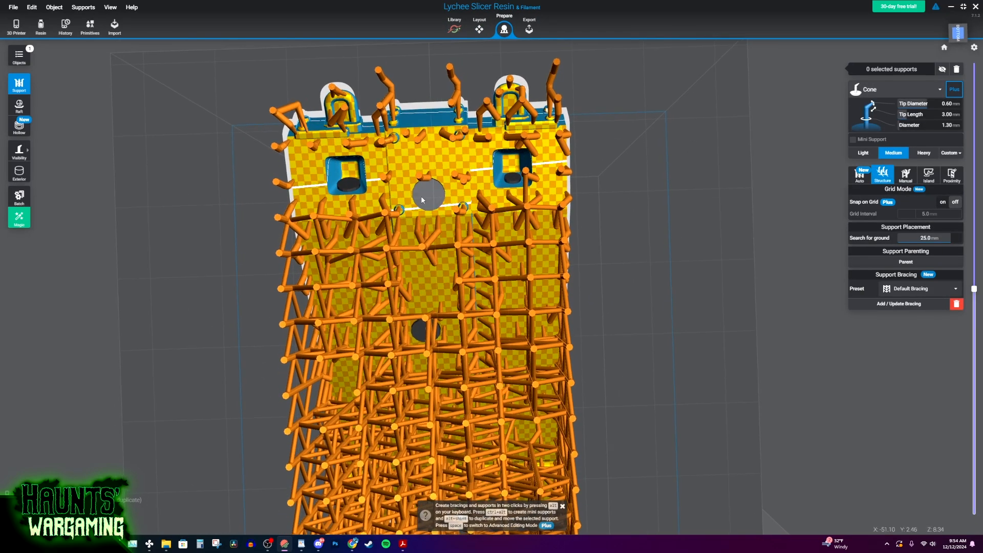
{"action": "key", "text": "h"}
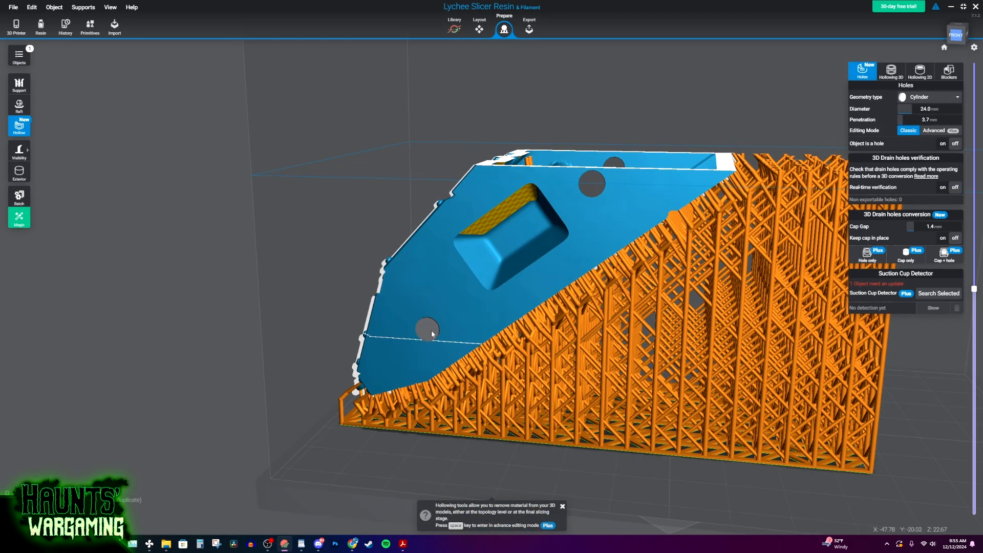
{"action": "left_click", "coordinate": [430, 326]}
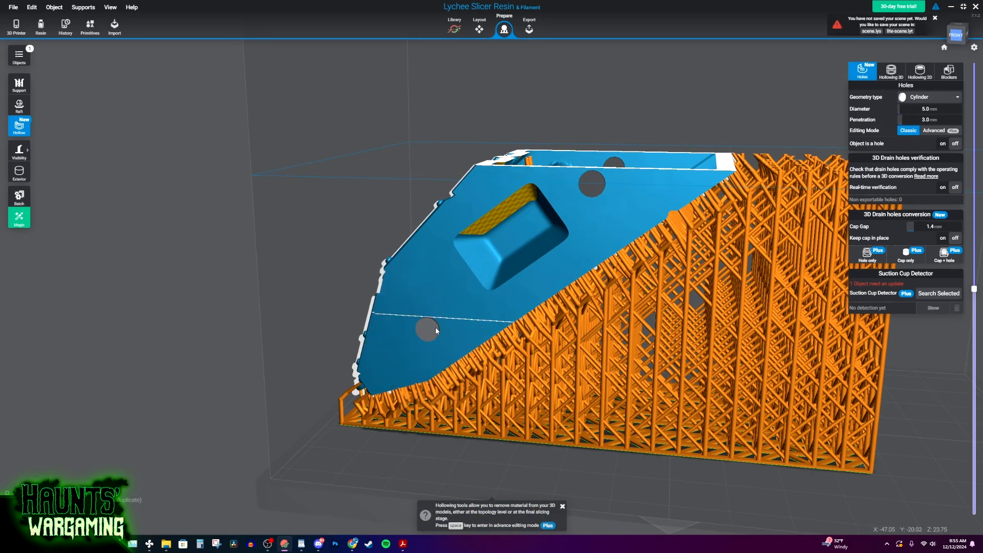
{"action": "right_click_drag", "start_coordinate": [441, 319], "coordinate": [578, 233]}
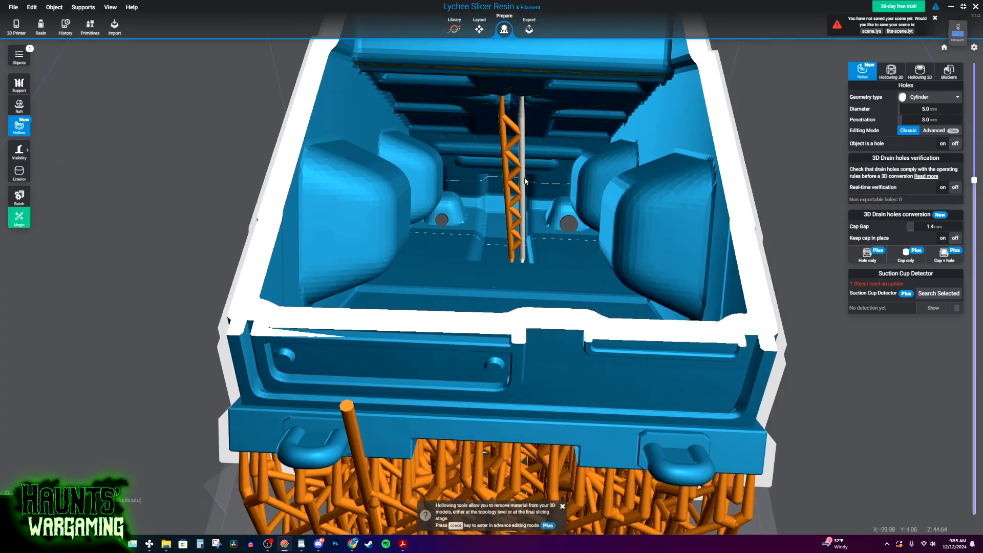
{"action": "right_click_drag", "start_coordinate": [554, 190], "coordinate": [568, 272]}
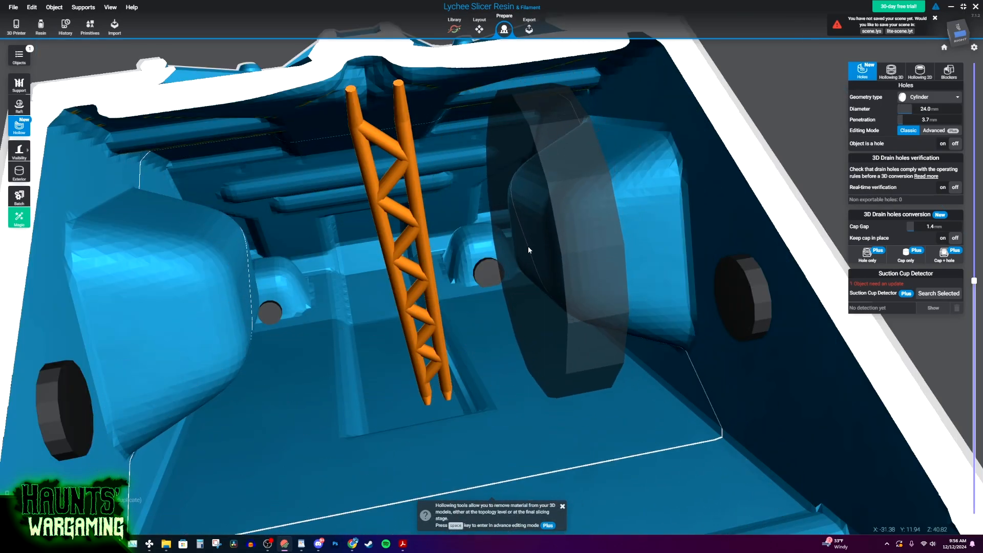
Add 22.6 mm diameter drain holes with 7.5 mm penetration over the four side sockets from inside the hull.
{"action": "right_click_drag", "start_coordinate": [632, 184], "coordinate": [577, 363]}
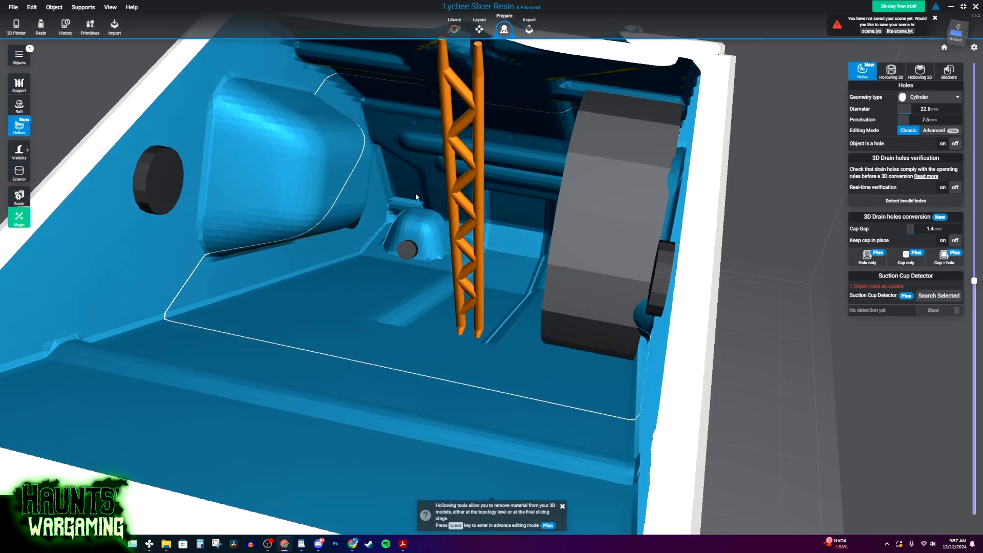
{"action": "right_click_drag", "start_coordinate": [415, 193], "coordinate": [381, 179]}
{"action": "scroll", "coordinate": [379, 215], "scroll_direction": "down", "scroll_amount": 2}
{"action": "mouse_move", "coordinate": [372, 241]}
{"action": "right_mouse_down"}
{"action": "mouse_move", "coordinate": [308, 220]}
{"action": "mouse_move", "coordinate": [385, 239]}
{"action": "right_mouse_up"}
{"action": "scroll", "coordinate": [381, 256], "scroll_direction": "up", "scroll_amount": 3}
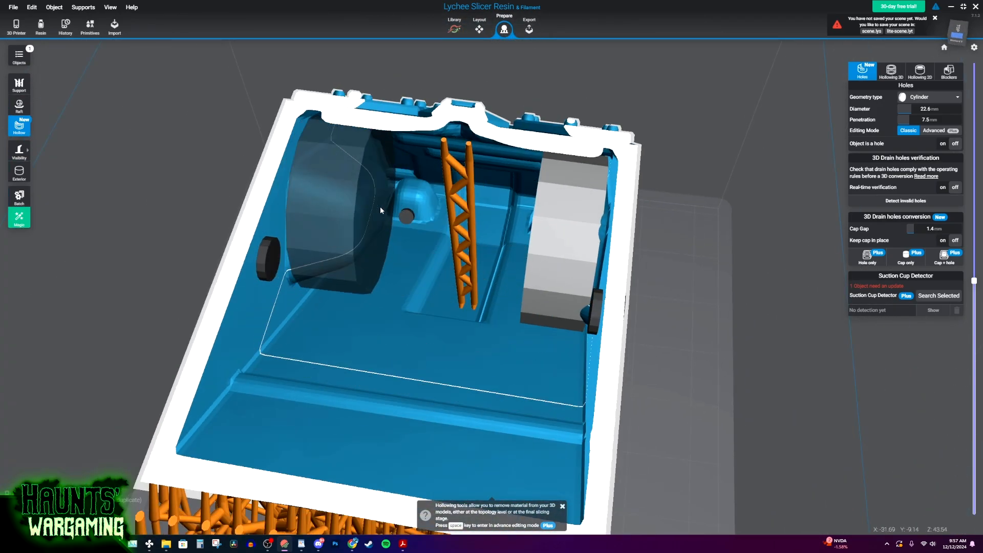
{"action": "left_click", "coordinate": [374, 222]}
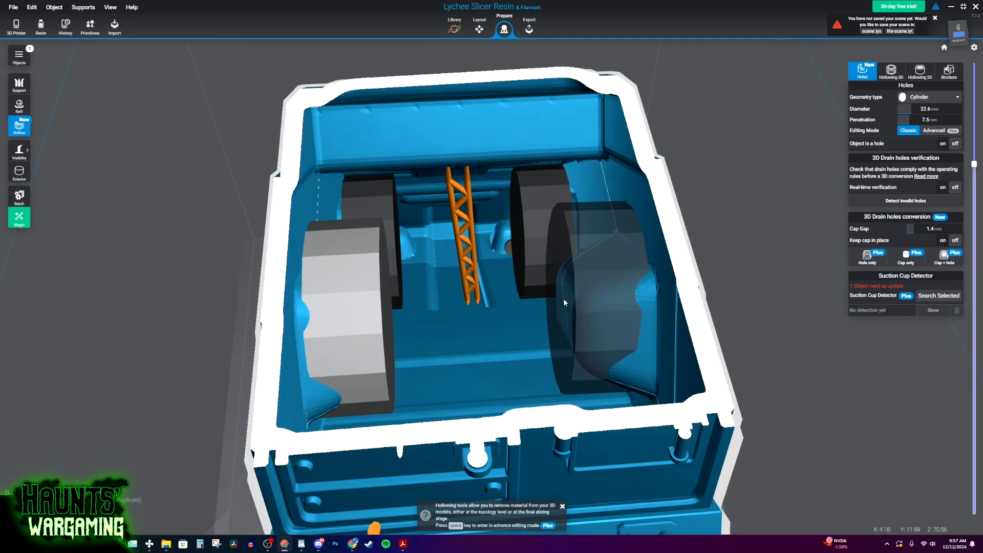
{"action": "mouse_move", "coordinate": [567, 297]}
{"action": "right_mouse_down"}
{"action": "mouse_move", "coordinate": [584, 291]}
{"action": "mouse_move", "coordinate": [549, 301]}
{"action": "right_mouse_up"}
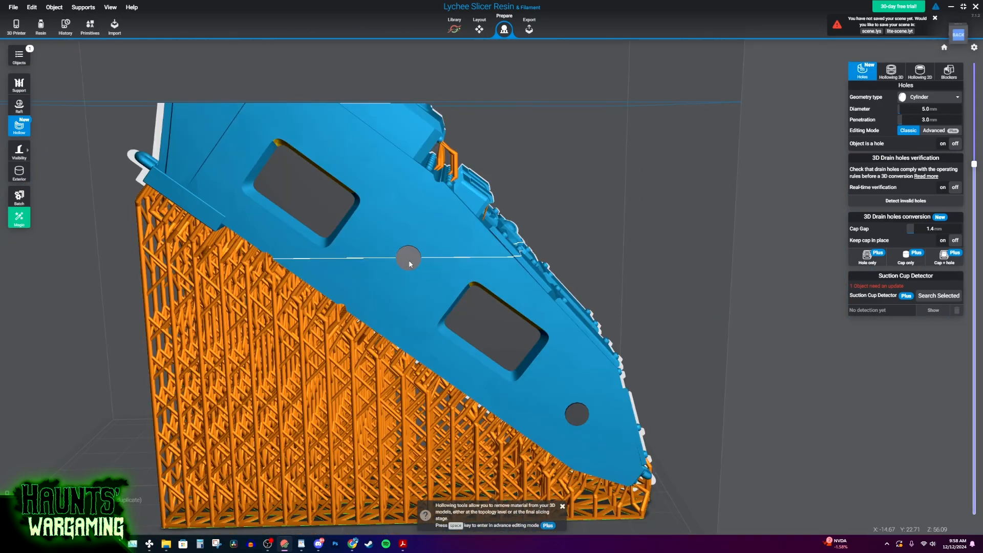
Enlarge the drain hole between the two side sockets and set the diameter of the hole near the lower end to 13.9 mm.
{"action": "left_click", "coordinate": [409, 260]}
{"action": "left_click_drag", "start_coordinate": [912, 111], "coordinate": [906, 113]}
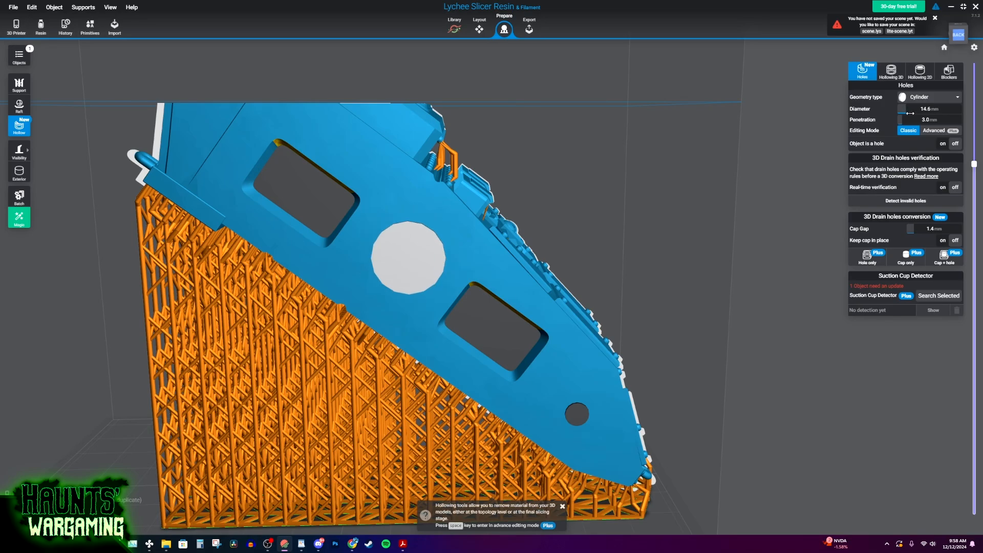
{"action": "left_click", "coordinate": [592, 434]}
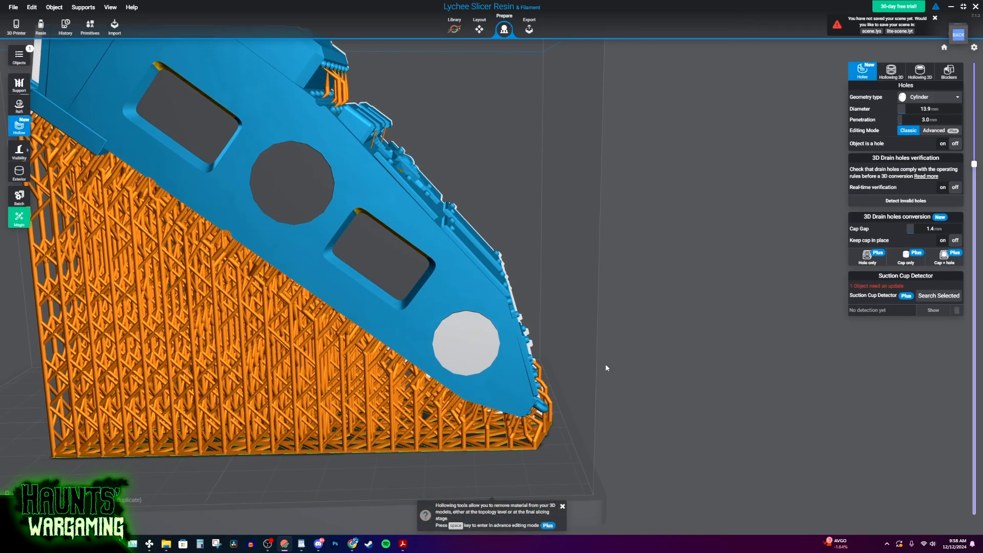
{"action": "scroll", "coordinate": [606, 367], "scroll_direction": "up", "scroll_amount": 3}
{"action": "right_click_drag", "start_coordinate": [534, 347], "coordinate": [631, 349]}
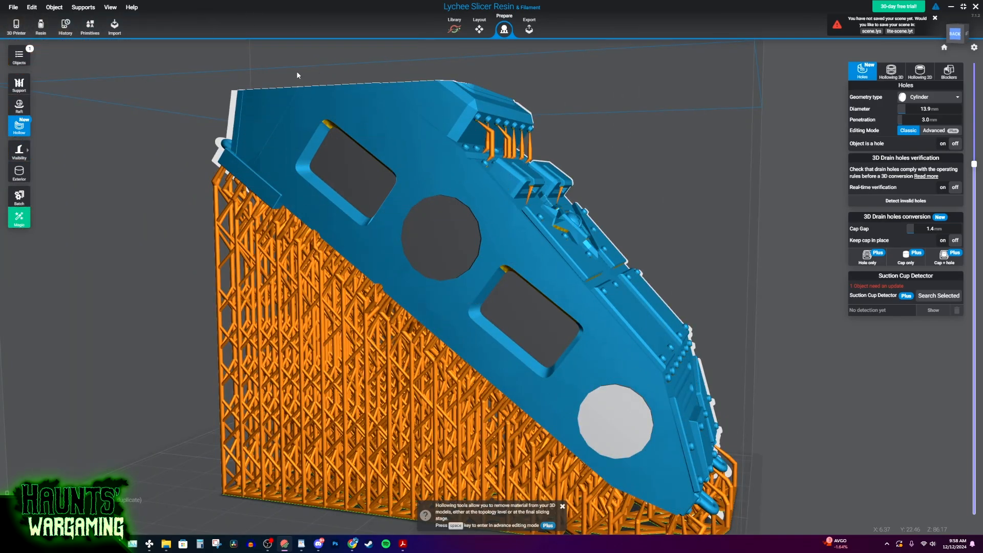
Adjust the round drain holes on the hull's opposite side, setting the lowest one's diameter to 11.7 mm, and restore the full model height.
{"action": "right_click_drag", "start_coordinate": [419, 313], "coordinate": [567, 399]}
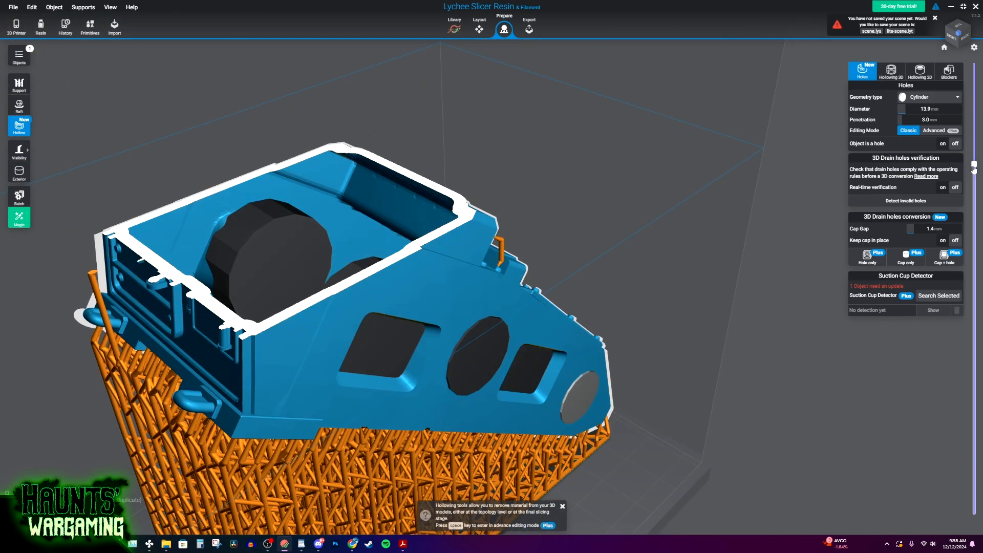
{"action": "left_click_drag", "start_coordinate": [974, 164], "coordinate": [974, 159]}
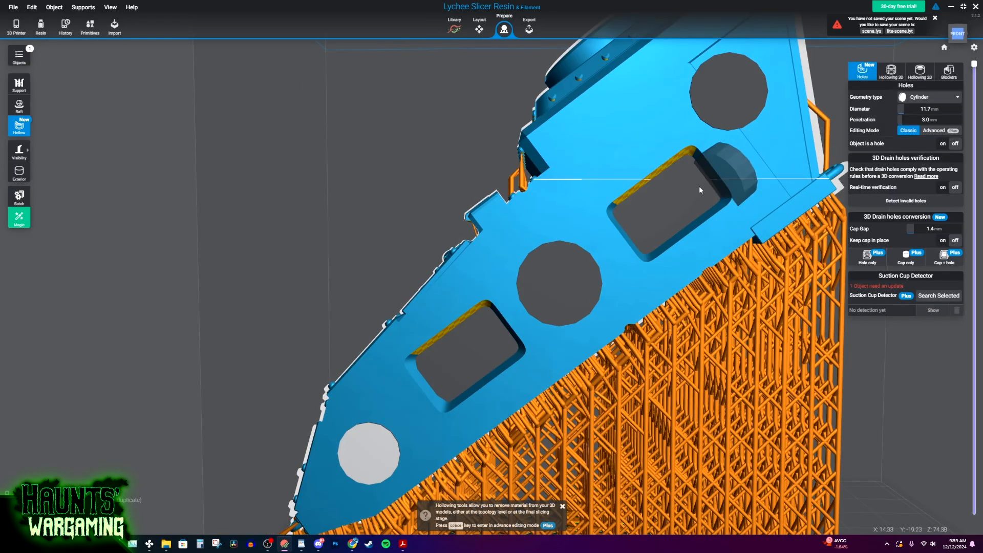
{"action": "right_click_drag", "start_coordinate": [699, 186], "coordinate": [656, 210]}
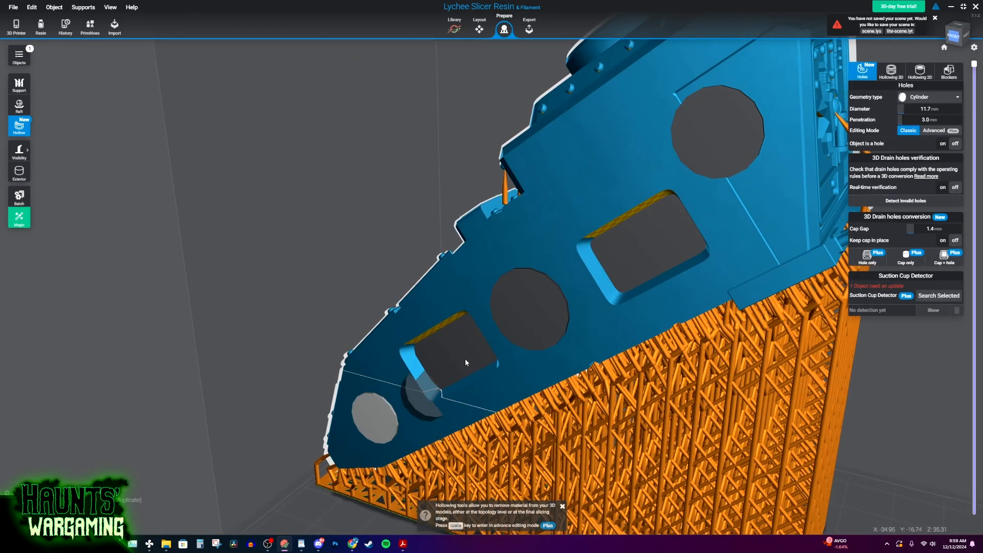
{"action": "mouse_move", "coordinate": [722, 190]}
{"action": "right_mouse_down"}
{"action": "mouse_move", "coordinate": [792, 252]}
{"action": "mouse_move", "coordinate": [474, 281]}
{"action": "right_mouse_up"}
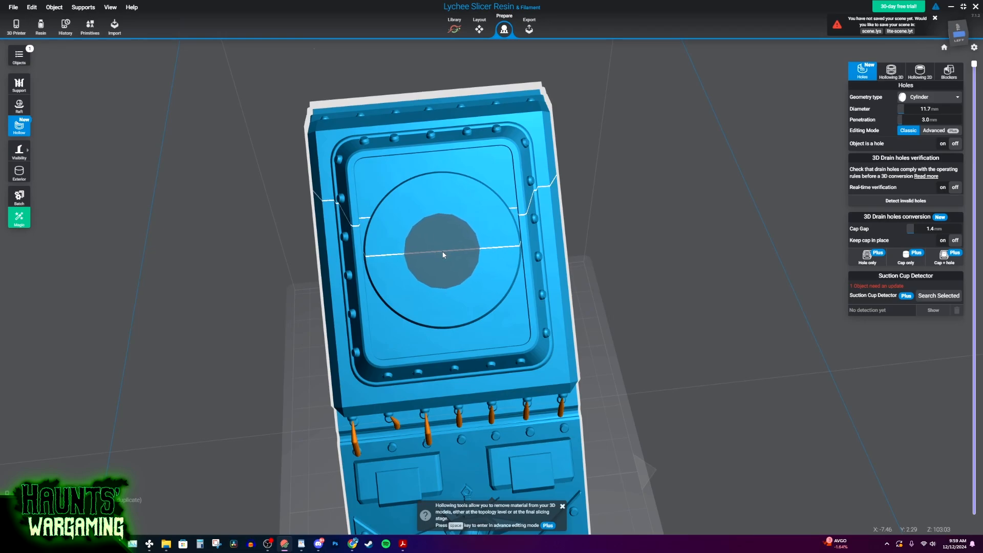
Add a 20.3 mm diameter drain hole in the centre of the round turret ring with 9.2 mm penetration.
{"action": "right_click_drag", "start_coordinate": [449, 225], "coordinate": [542, 237]}
{"action": "mouse_move", "coordinate": [538, 312]}
{"action": "right_mouse_down"}
{"action": "mouse_move", "coordinate": [423, 318]}
{"action": "mouse_move", "coordinate": [438, 273]}
{"action": "mouse_move", "coordinate": [559, 240]}
{"action": "right_mouse_up"}
{"action": "scroll", "coordinate": [438, 273], "scroll_direction": "up", "scroll_amount": 10, "text": "ctrl"}
{"action": "right_click_drag", "start_coordinate": [589, 320], "coordinate": [663, 238]}
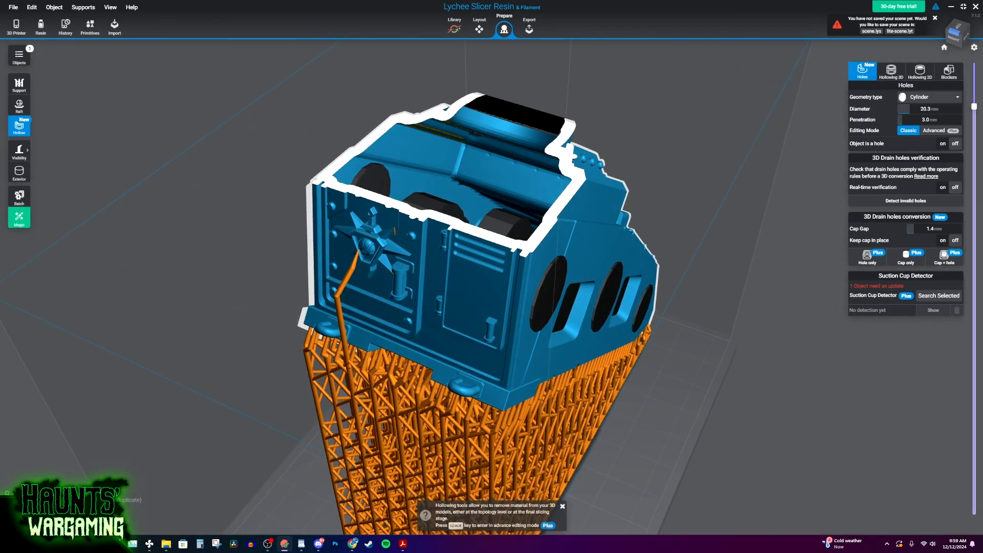
{"action": "left_click_drag", "start_coordinate": [915, 122], "coordinate": [917, 122]}
{"action": "right_click_drag", "start_coordinate": [748, 138], "coordinate": [773, 192]}
{"action": "mouse_move", "coordinate": [497, 243]}
{"action": "right_mouse_down"}
{"action": "mouse_move", "coordinate": [512, 257]}
{"action": "mouse_move", "coordinate": [619, 200]}
{"action": "mouse_move", "coordinate": [482, 241]}
{"action": "right_mouse_up"}
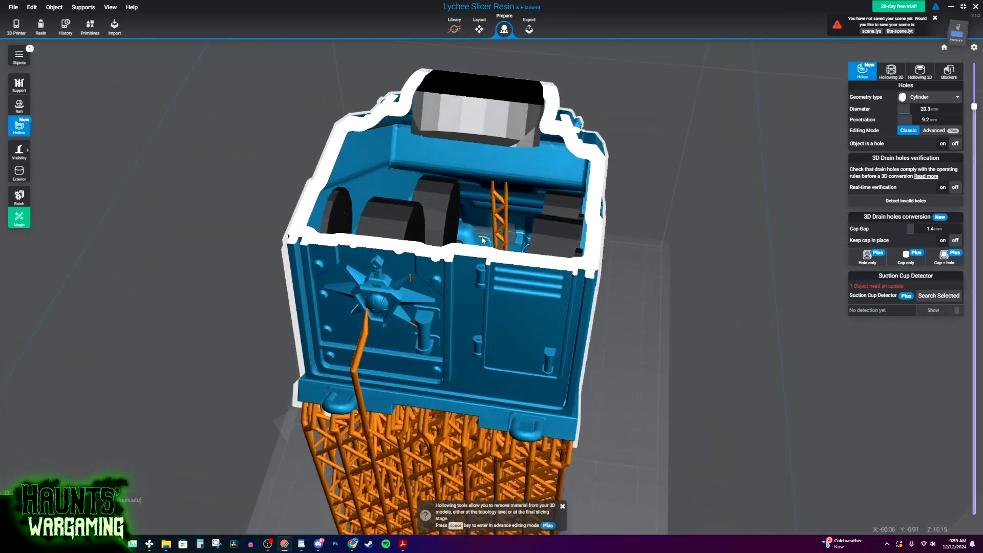
Adjust the diameter of the small drain hole in the hull's interior floor, beside the internal support.
{"action": "scroll", "coordinate": [483, 240], "scroll_direction": "up", "scroll_amount": 2}
{"action": "mouse_move", "coordinate": [498, 205]}
{"action": "right_mouse_down"}
{"action": "mouse_move", "coordinate": [527, 191]}
{"action": "mouse_move", "coordinate": [499, 210]}
{"action": "right_mouse_up"}
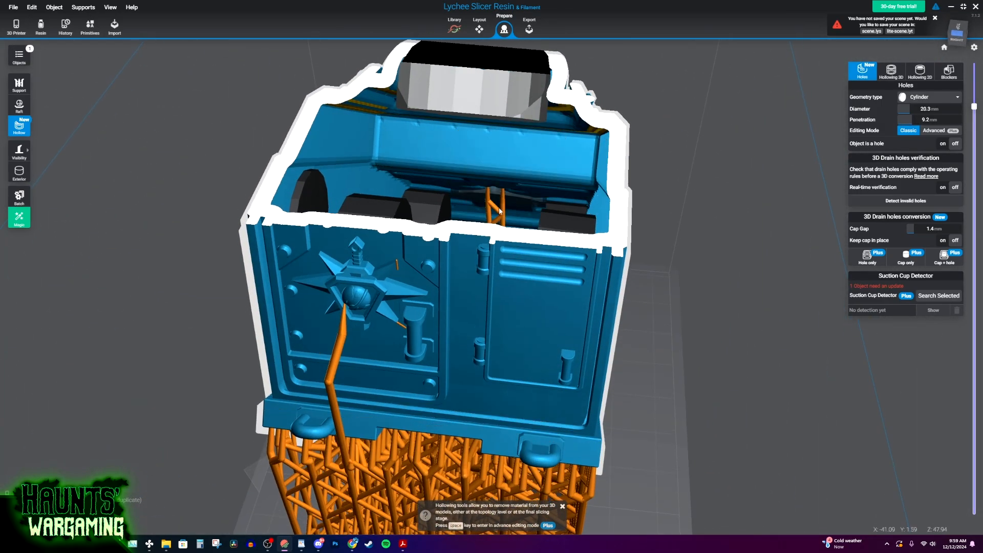
{"action": "right_click_drag", "start_coordinate": [523, 189], "coordinate": [428, 198]}
{"action": "scroll", "coordinate": [517, 137], "scroll_direction": "up", "scroll_amount": 3}
{"action": "scroll", "coordinate": [510, 134], "scroll_direction": "up", "scroll_amount": 2}
{"action": "left_click", "coordinate": [512, 129]}
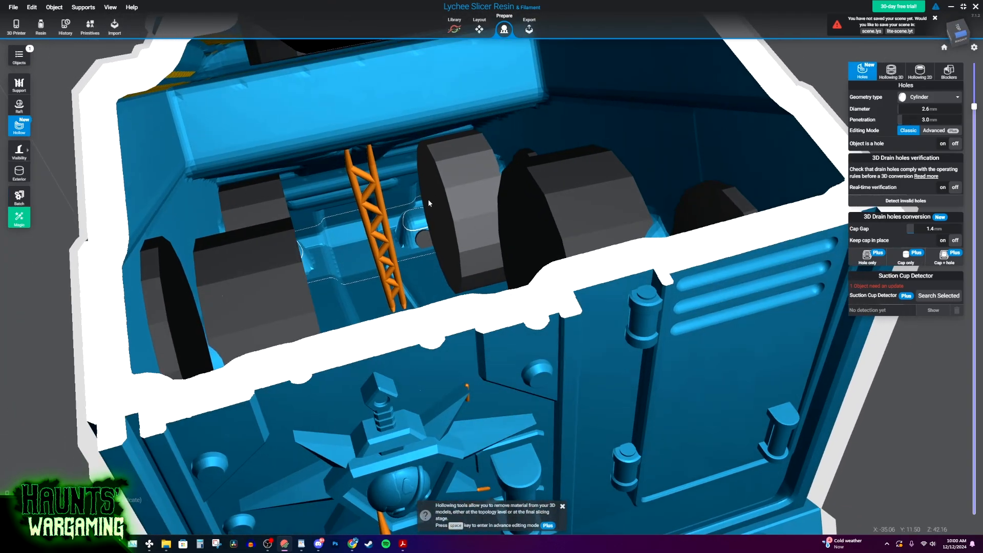
{"action": "left_click", "coordinate": [424, 237]}
{"action": "right_click_drag", "start_coordinate": [422, 235], "coordinate": [294, 233]}
{"action": "left_click_drag", "start_coordinate": [904, 106], "coordinate": [900, 106]}
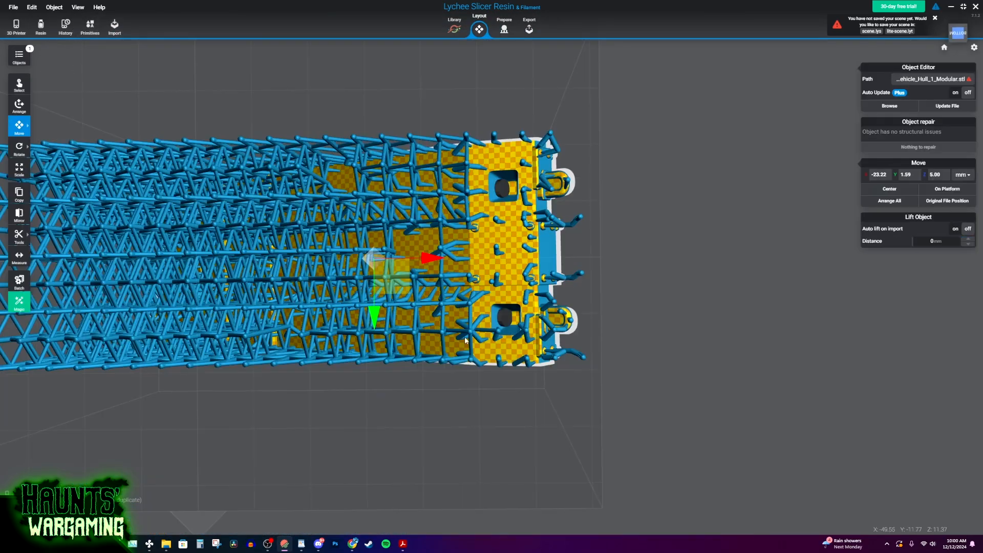
Switch to support editing and add a medium cone support on the bare underside area between the two square sockets.
{"action": "middle_click_drag", "start_coordinate": [454, 230], "coordinate": [419, 254]}
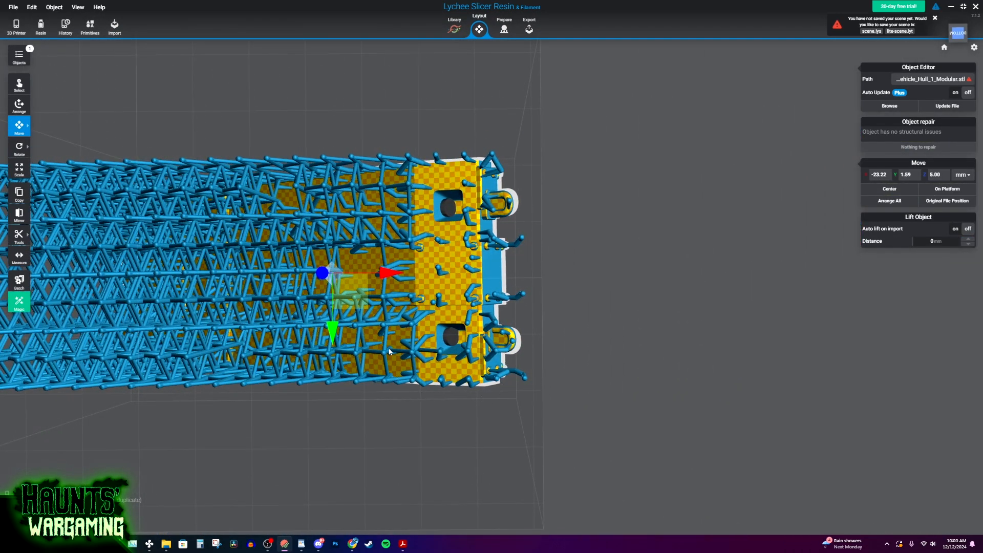
{"action": "scroll", "coordinate": [477, 222], "scroll_direction": "up", "scroll_amount": 2}
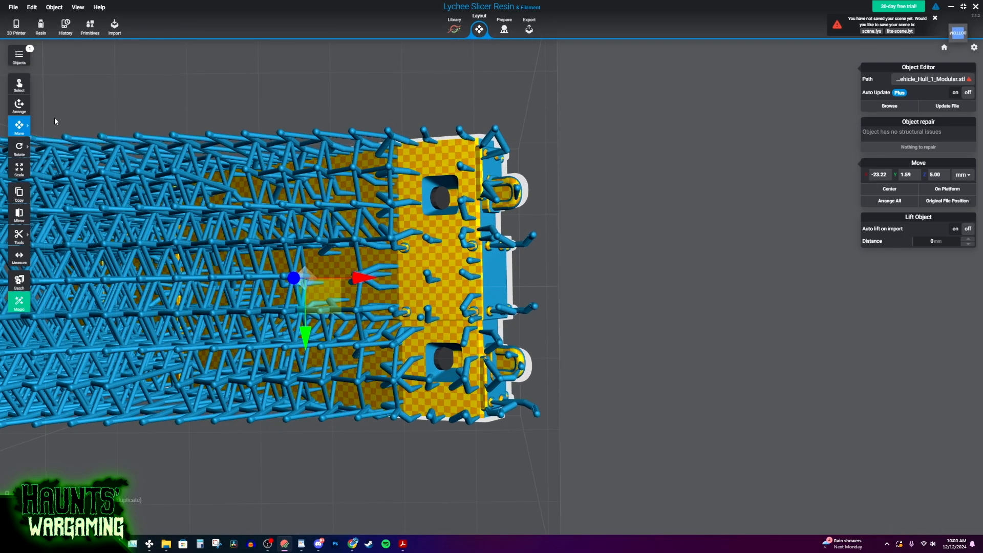
{"action": "left_click", "coordinate": [505, 29]}
{"action": "left_click", "coordinate": [439, 235]}
{"action": "scroll", "coordinate": [486, 277], "scroll_direction": "up", "scroll_amount": 3}
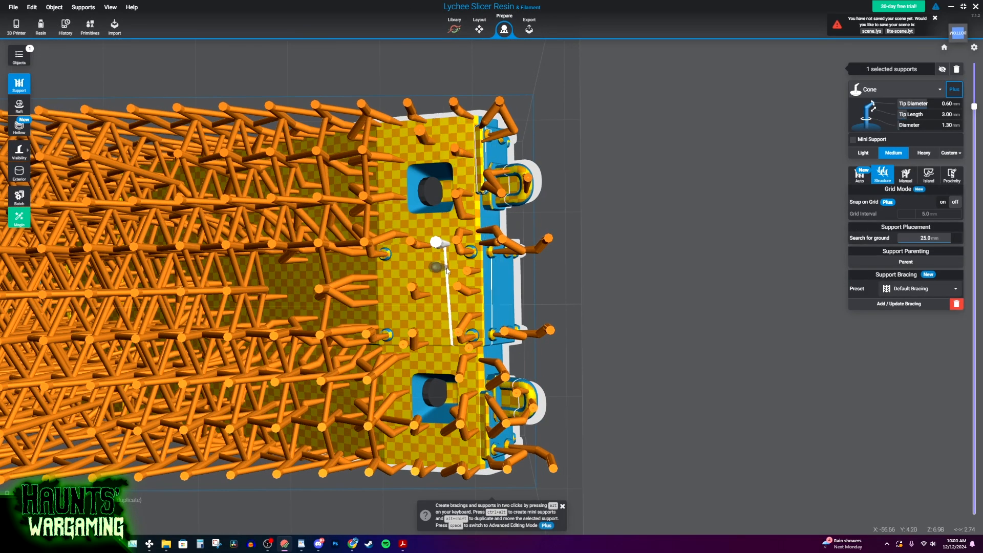
Examine the hull's interior at lower section heights, restore the full height, and check the finished holes from outside.
{"action": "scroll", "coordinate": [496, 287], "scroll_direction": "down", "scroll_amount": 3}
{"action": "scroll", "coordinate": [472, 261], "scroll_direction": "down", "scroll_amount": 4}
{"action": "right_click_drag", "start_coordinate": [472, 258], "coordinate": [648, 286]}
{"action": "left_click_drag", "start_coordinate": [974, 107], "coordinate": [974, 367]}
{"action": "left_click_drag", "start_coordinate": [893, 368], "coordinate": [799, 308]}
{"action": "middle_click_drag", "start_coordinate": [743, 223], "coordinate": [841, 267]}
{"action": "left_click_drag", "start_coordinate": [961, 307], "coordinate": [722, 128]}
{"action": "right_click_drag", "start_coordinate": [722, 128], "coordinate": [806, 163]}
{"action": "left_click_drag", "start_coordinate": [974, 128], "coordinate": [796, 88]}
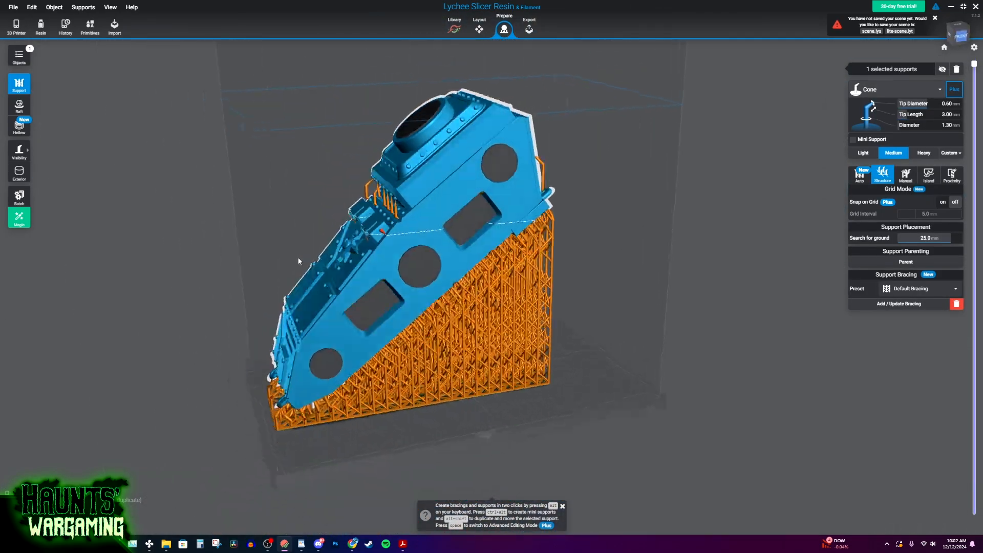
Restore the turret's full section height, then try a 5 mm drain hole inside the ring on its underside and undo it.
{"action": "right_click_drag", "start_coordinate": [301, 259], "coordinate": [699, 254]}
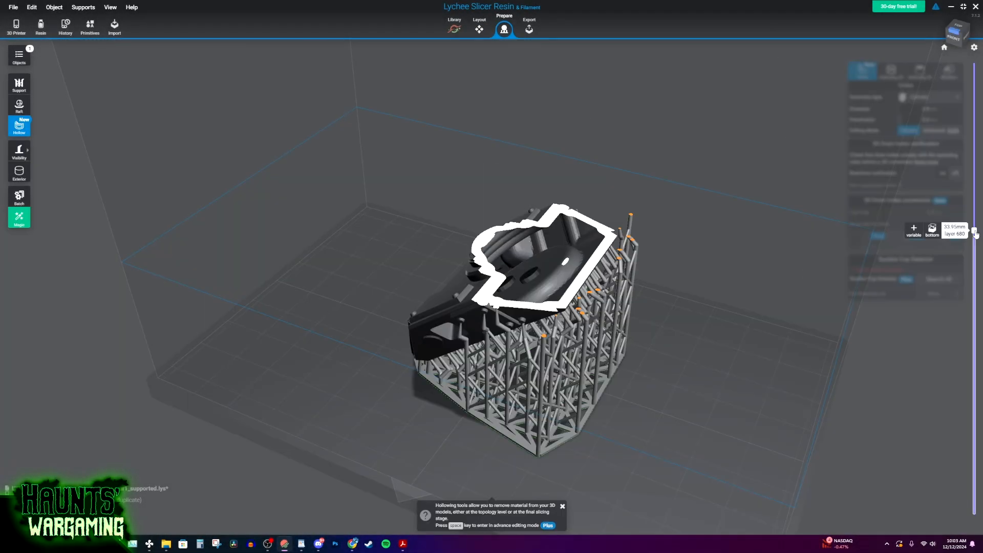
{"action": "left_click_drag", "start_coordinate": [977, 233], "coordinate": [954, 83]}
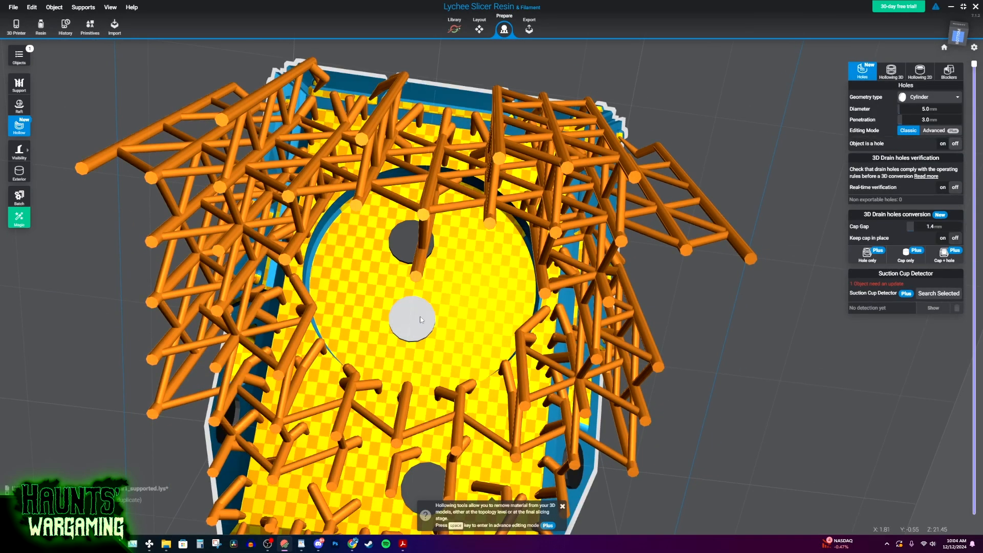
{"action": "left_click", "coordinate": [473, 294]}
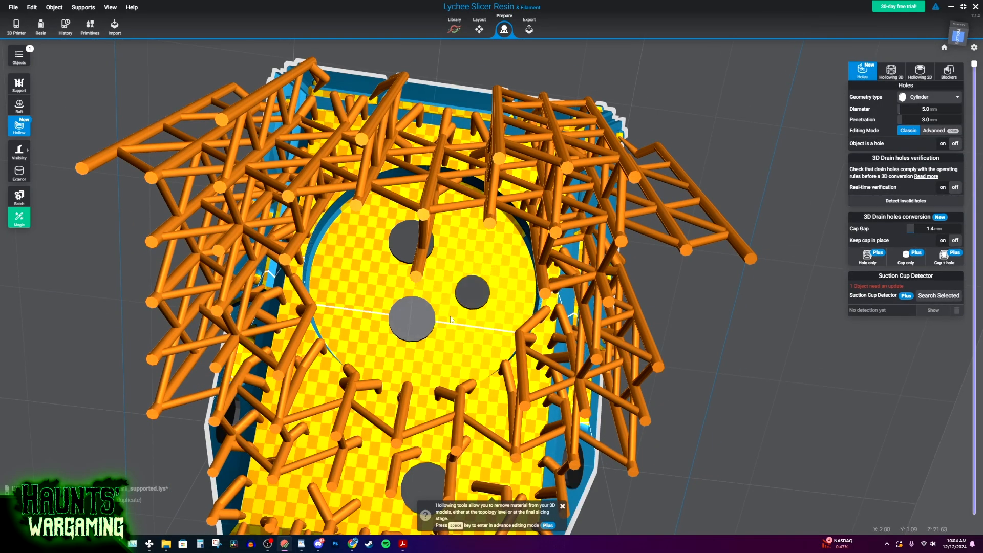
{"action": "key", "text": "ctrl+z"}
Inspect the turret's underside and side faces around the existing drain holes and support contacts.
{"action": "right_click_drag", "start_coordinate": [434, 339], "coordinate": [491, 353]}
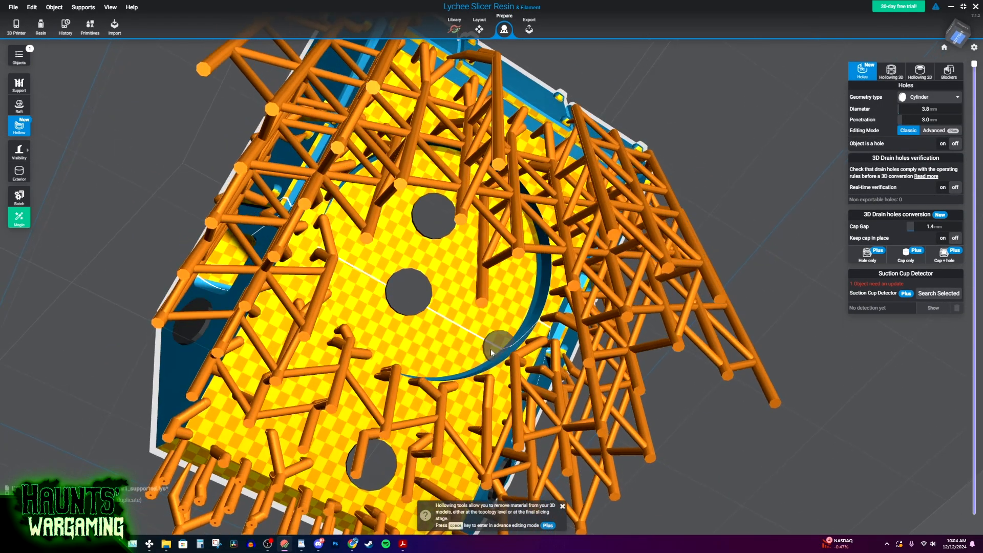
{"action": "right_click_drag", "start_coordinate": [347, 298], "coordinate": [408, 312]}
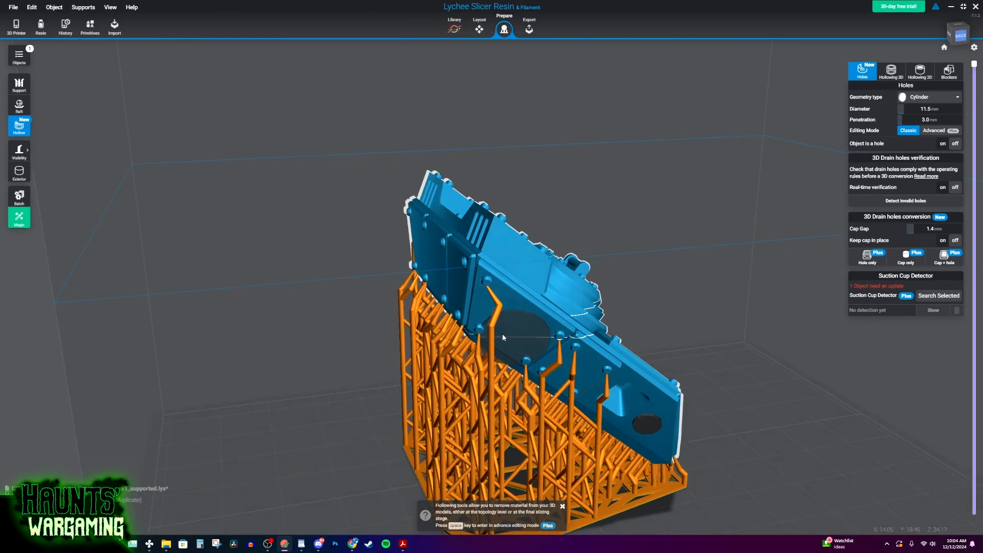
{"action": "right_click_drag", "start_coordinate": [505, 336], "coordinate": [531, 332]}
{"action": "right_click_drag", "start_coordinate": [579, 364], "coordinate": [464, 397]}
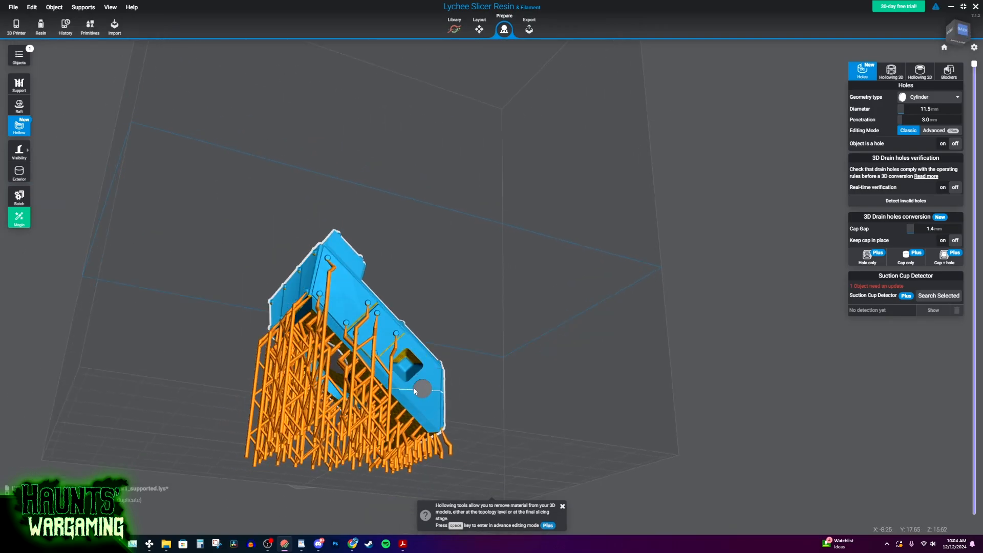
{"action": "scroll", "coordinate": [430, 369], "scroll_direction": "up", "scroll_amount": 5}
{"action": "right_click_drag", "start_coordinate": [447, 252], "coordinate": [352, 244]}
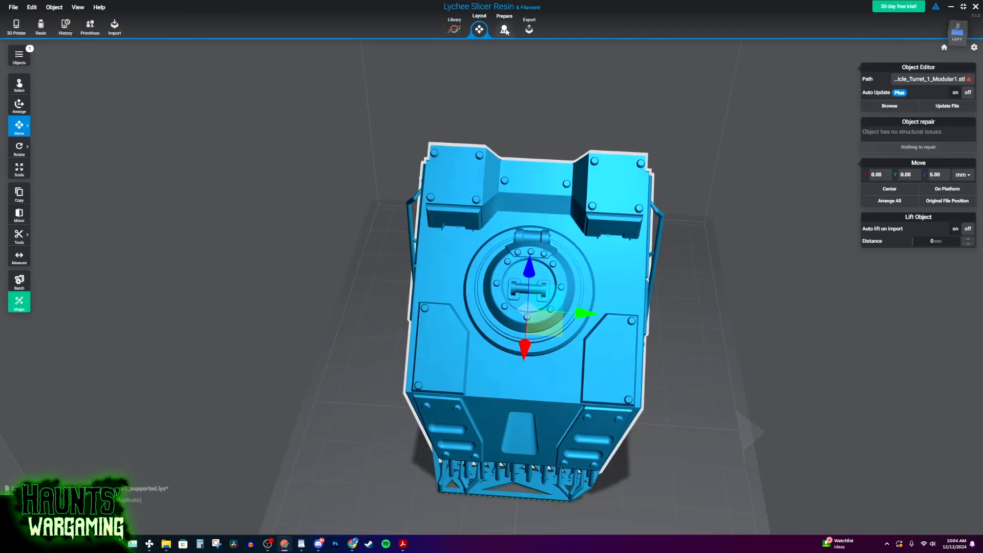
Return to model preparation, remove the turret's 3D hollowing, and restore the full section height.
{"action": "left_click", "coordinate": [505, 30]}
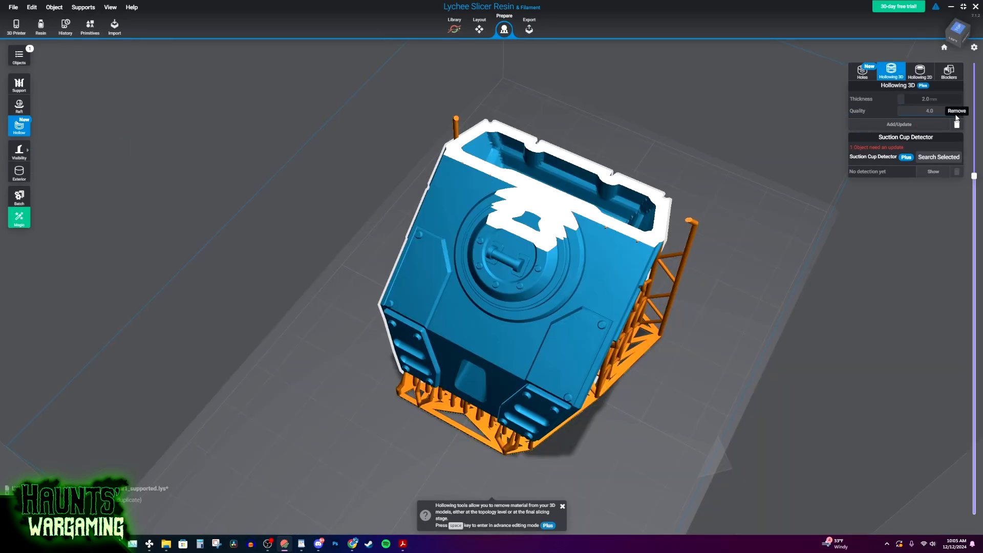
{"action": "left_click", "coordinate": [957, 126]}
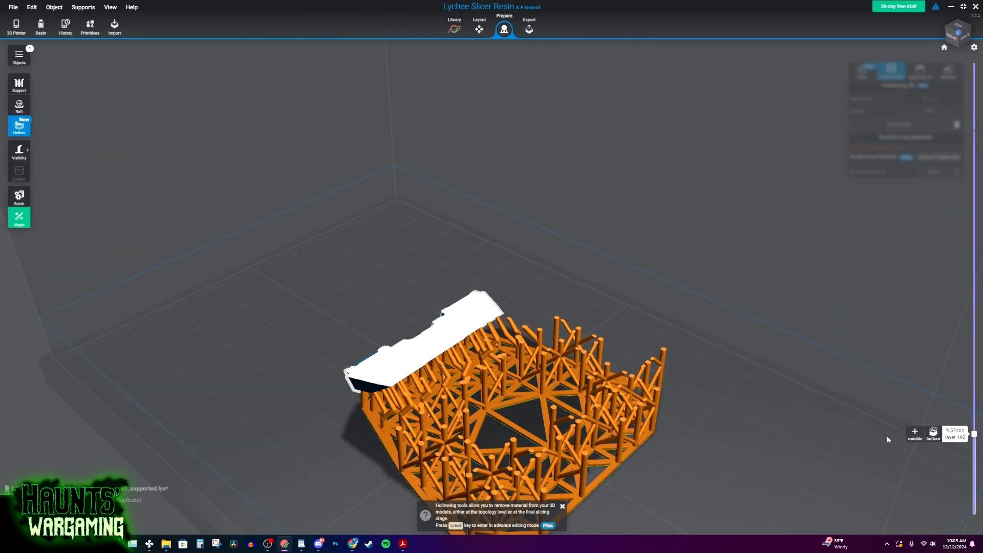
{"action": "left_click_drag", "start_coordinate": [974, 434], "coordinate": [809, 12]}
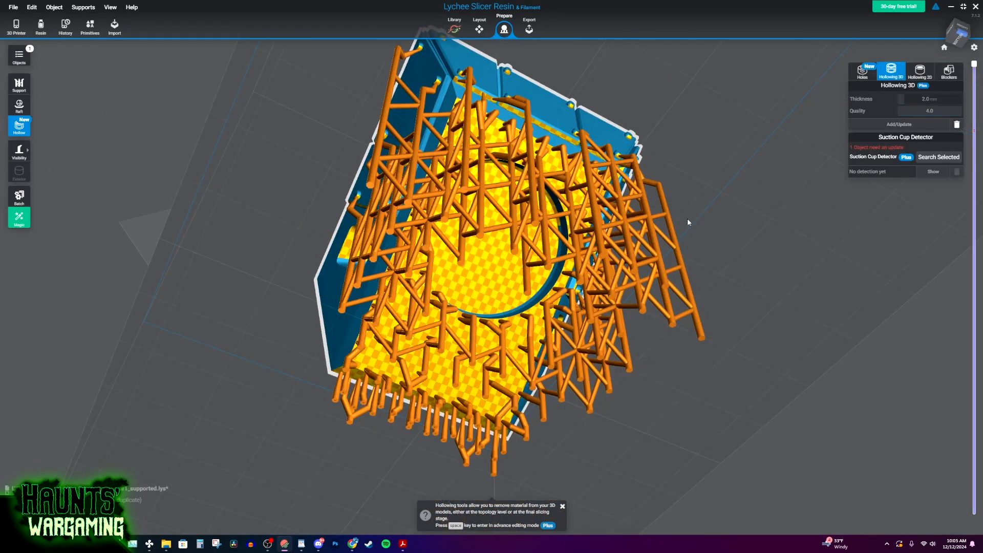
Add a medium cone support on the bare area inside the round ring on the turret's underside.
{"action": "right_click_drag", "start_coordinate": [687, 222], "coordinate": [675, 256]}
{"action": "scroll", "coordinate": [674, 223], "scroll_direction": "down", "scroll_amount": 3}
{"action": "scroll", "coordinate": [533, 234], "scroll_direction": "up", "scroll_amount": 1}
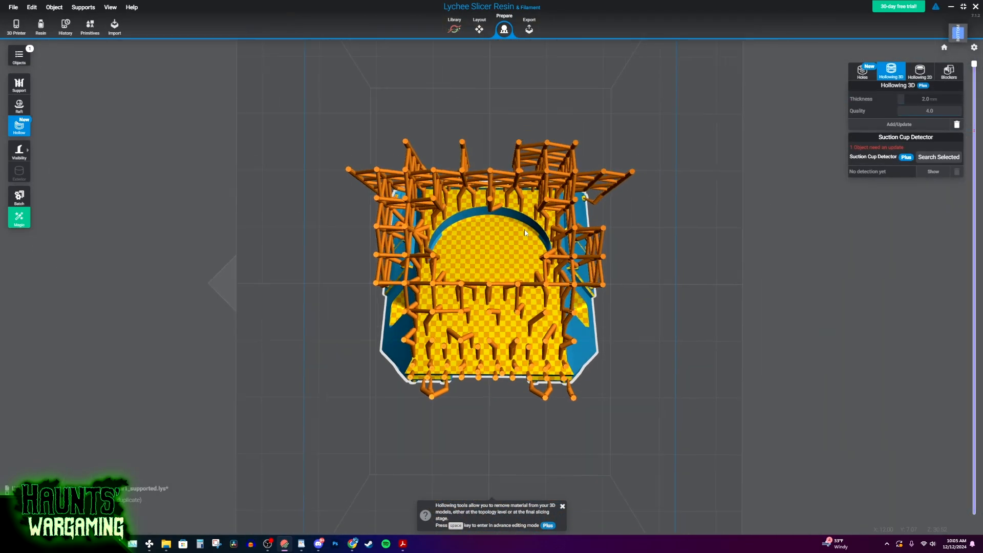
{"action": "scroll", "coordinate": [525, 233], "scroll_direction": "up", "scroll_amount": 3}
{"action": "right_click_drag", "start_coordinate": [451, 223], "coordinate": [517, 287]}
{"action": "right_click_drag", "start_coordinate": [517, 277], "coordinate": [566, 265]}
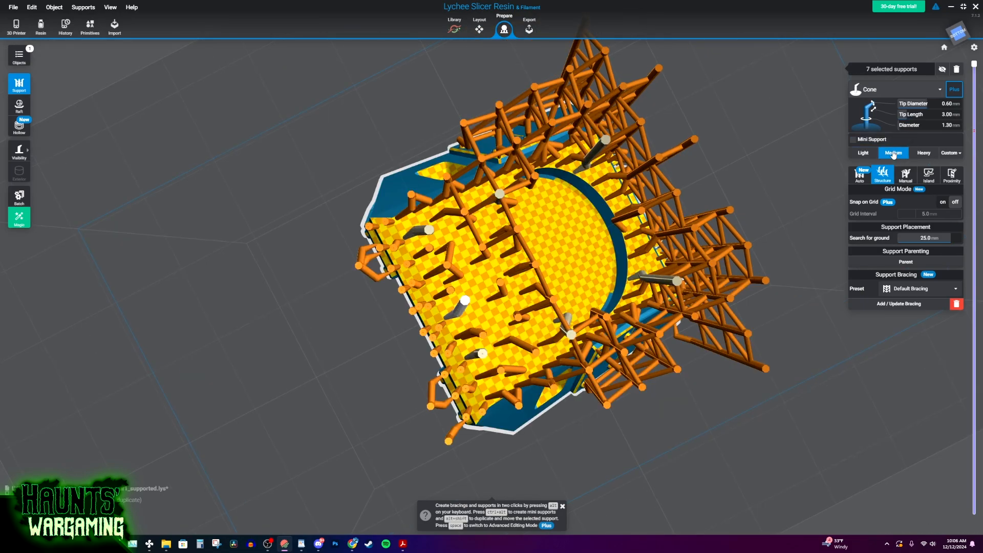
{"action": "right_click_drag", "start_coordinate": [499, 219], "coordinate": [519, 219]}
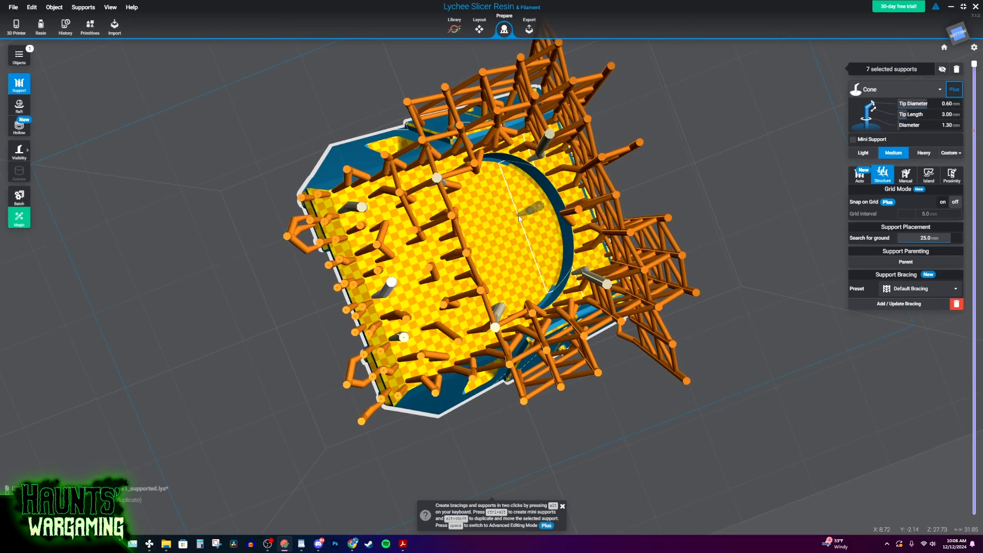
{"action": "left_click", "coordinate": [519, 217]}
{"action": "right_click_drag", "start_coordinate": [519, 217], "coordinate": [658, 320]}
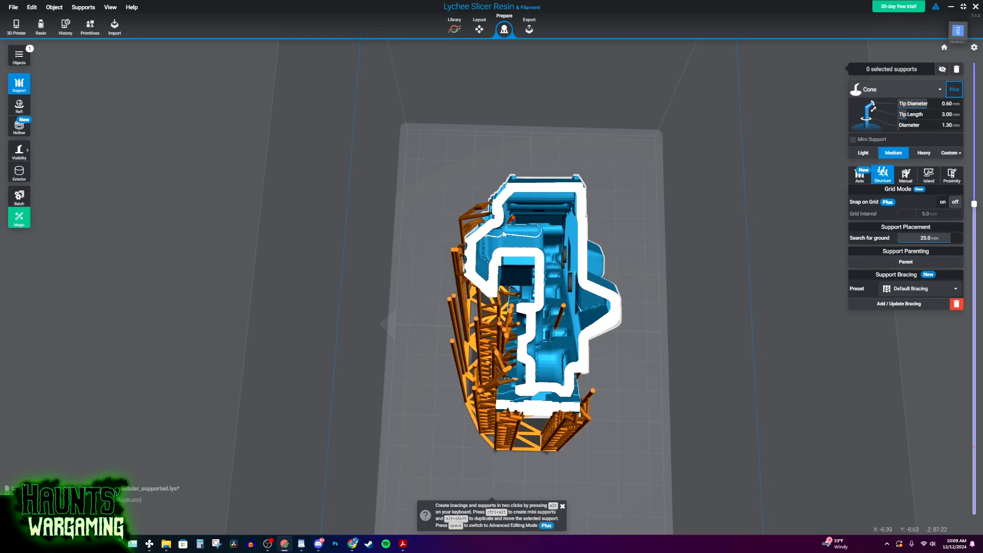
Examine the hollow interior and wall thickness of the sectioned side hull piece around its drain holes.
{"action": "scroll", "coordinate": [512, 242], "scroll_direction": "up", "scroll_amount": 10}
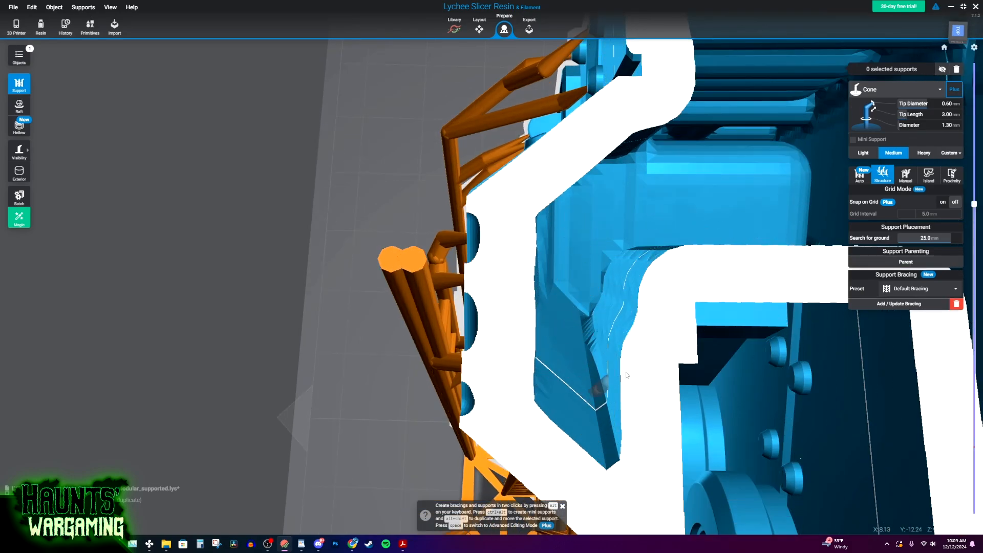
{"action": "scroll", "coordinate": [585, 370], "scroll_direction": "down", "scroll_amount": 3}
{"action": "scroll", "coordinate": [585, 368], "scroll_direction": "down", "scroll_amount": 3}
{"action": "middle_click_drag", "start_coordinate": [594, 364], "coordinate": [494, 356]}
{"action": "right_click_drag", "start_coordinate": [494, 356], "coordinate": [518, 348]}
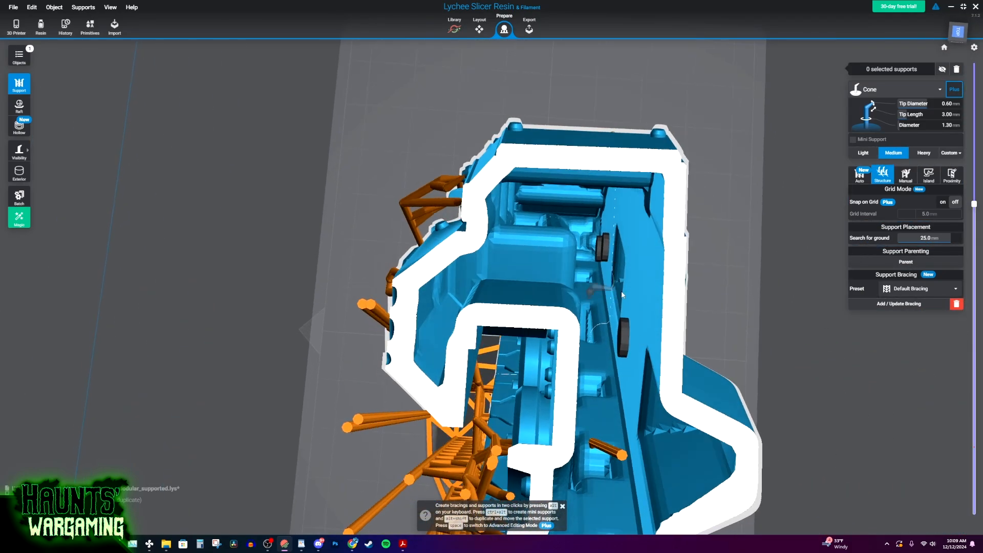
{"action": "scroll", "coordinate": [520, 349], "scroll_direction": "down", "scroll_amount": 3}
{"action": "right_click_drag", "start_coordinate": [636, 282], "coordinate": [594, 287]}
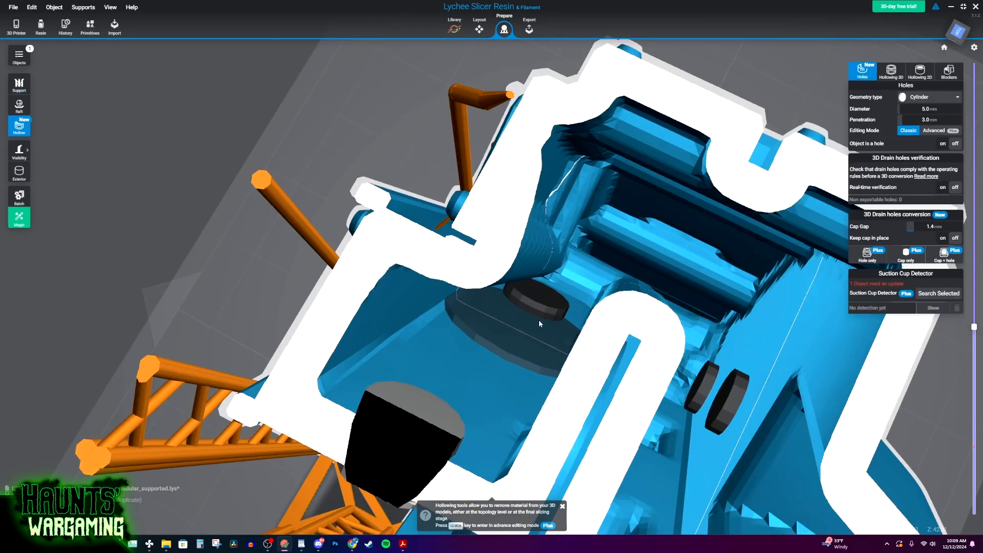
Delete the upper and lower drain holes from the flat panel behind the supports beside the wheels.
{"action": "right_click_drag", "start_coordinate": [544, 337], "coordinate": [580, 365]}
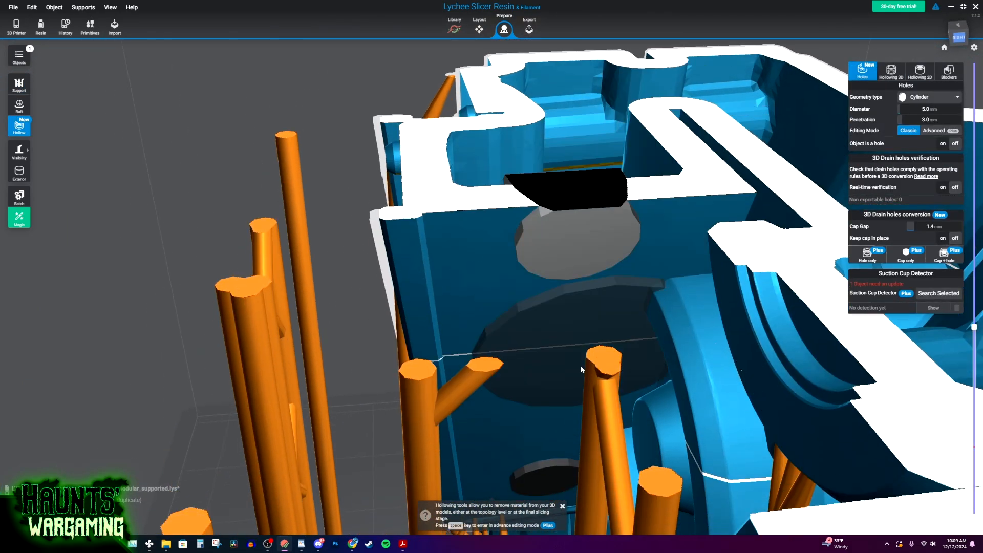
{"action": "left_click", "coordinate": [556, 260]}
{"action": "scroll", "coordinate": [564, 372], "scroll_direction": "down", "scroll_amount": 5}
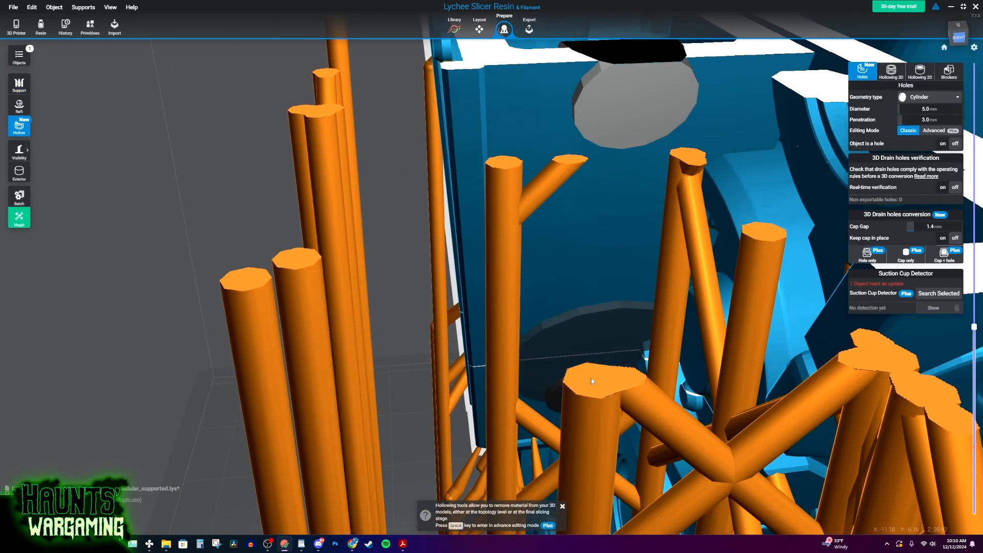
{"action": "right_click_drag", "start_coordinate": [594, 352], "coordinate": [610, 447]}
{"action": "left_click", "coordinate": [603, 423]}
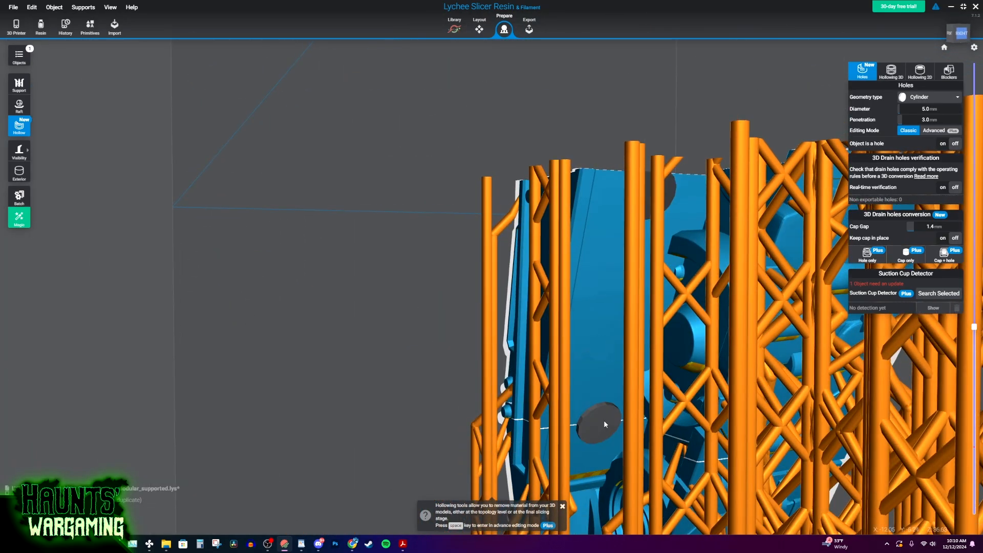
{"action": "key", "text": "Delete"}
{"action": "left_click", "coordinate": [671, 188]}
{"action": "key", "text": "Delete"}
{"action": "right_click_drag", "start_coordinate": [671, 188], "coordinate": [674, 286]}
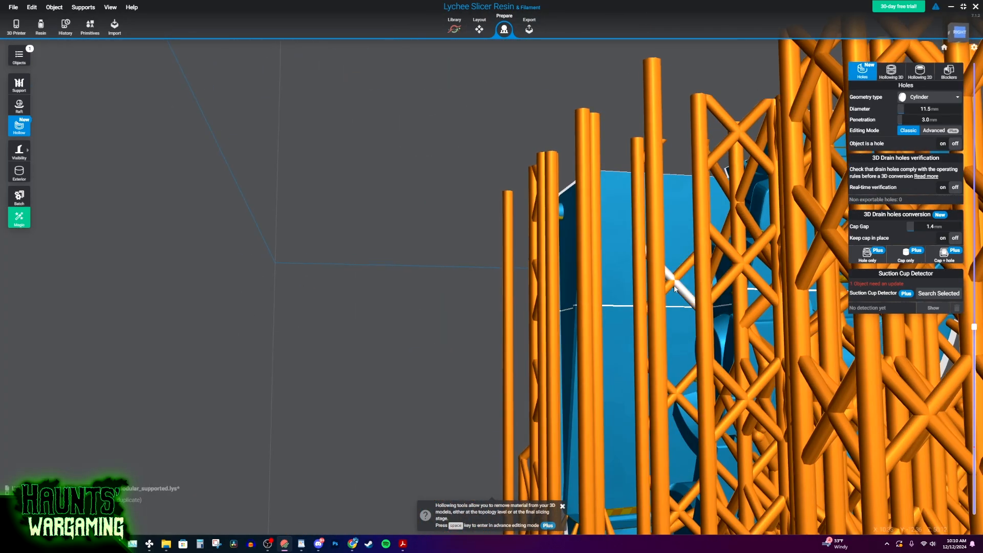
Raise the section height to the side piece's upper part and remove its 3D hollowing.
{"action": "right_click_drag", "start_coordinate": [714, 121], "coordinate": [720, 249]}
{"action": "scroll", "coordinate": [720, 249], "scroll_direction": "down", "scroll_amount": 5}
{"action": "left_click_drag", "start_coordinate": [974, 327], "coordinate": [976, 162]}
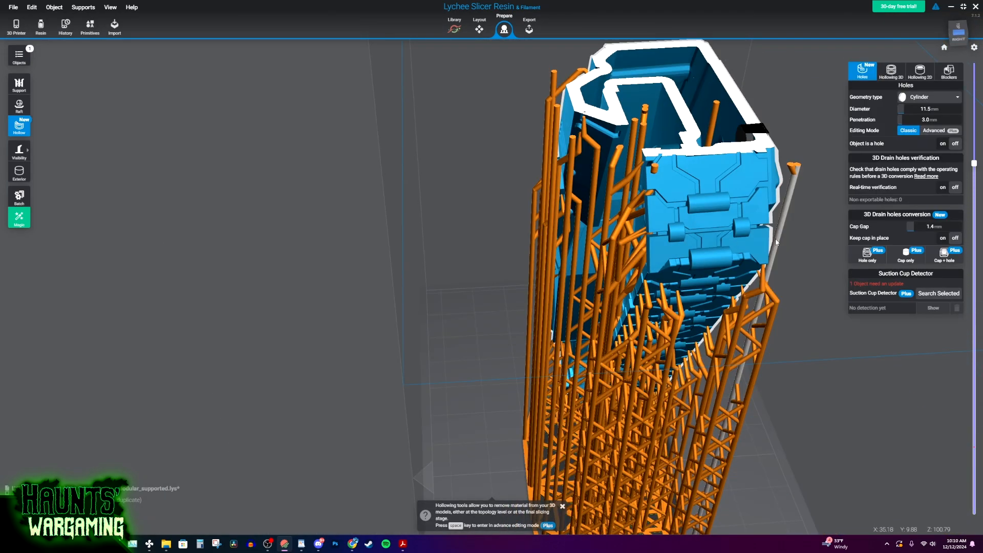
{"action": "scroll", "coordinate": [776, 238], "scroll_direction": "down", "scroll_amount": 3}
{"action": "middle_click_drag", "start_coordinate": [775, 238], "coordinate": [778, 342]}
{"action": "right_click_drag", "start_coordinate": [778, 341], "coordinate": [666, 324]}
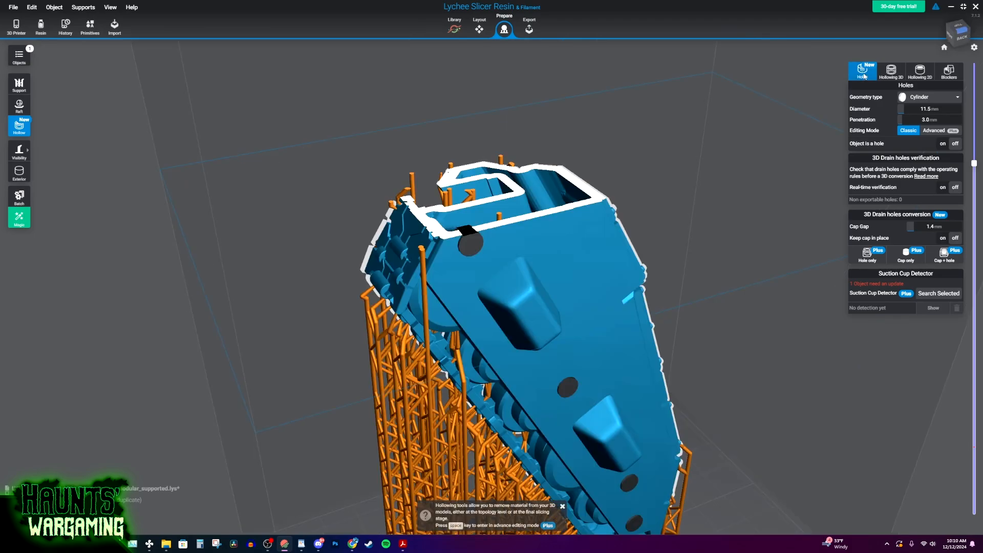
{"action": "left_click", "coordinate": [890, 76]}
{"action": "right_click_drag", "start_coordinate": [632, 299], "coordinate": [589, 336]}
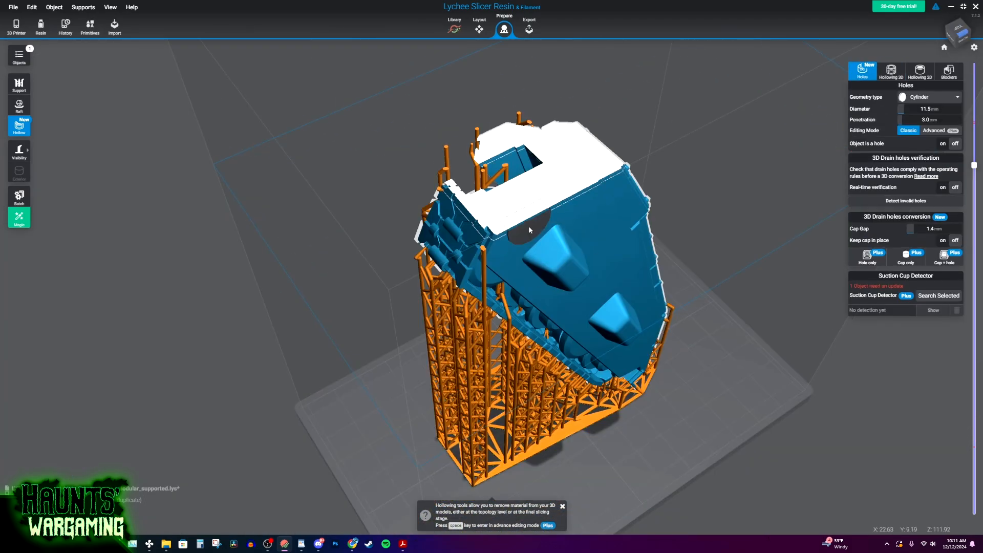
Check how far a 20.8 mm hole with 9.6 mm penetration reaches into the solid side piece's upper section.
{"action": "right_click_drag", "start_coordinate": [532, 226], "coordinate": [557, 254]}
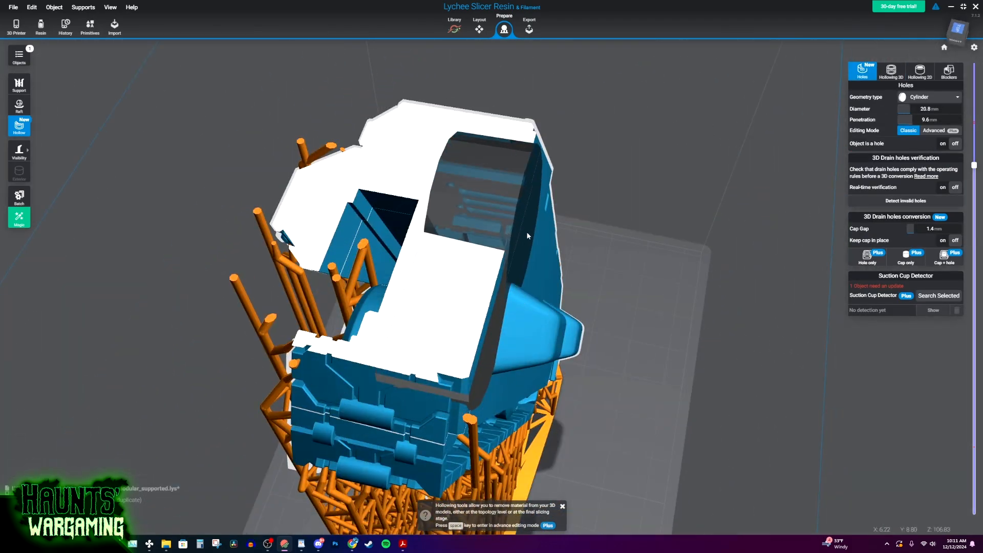
{"action": "right_click_drag", "start_coordinate": [526, 232], "coordinate": [543, 253]}
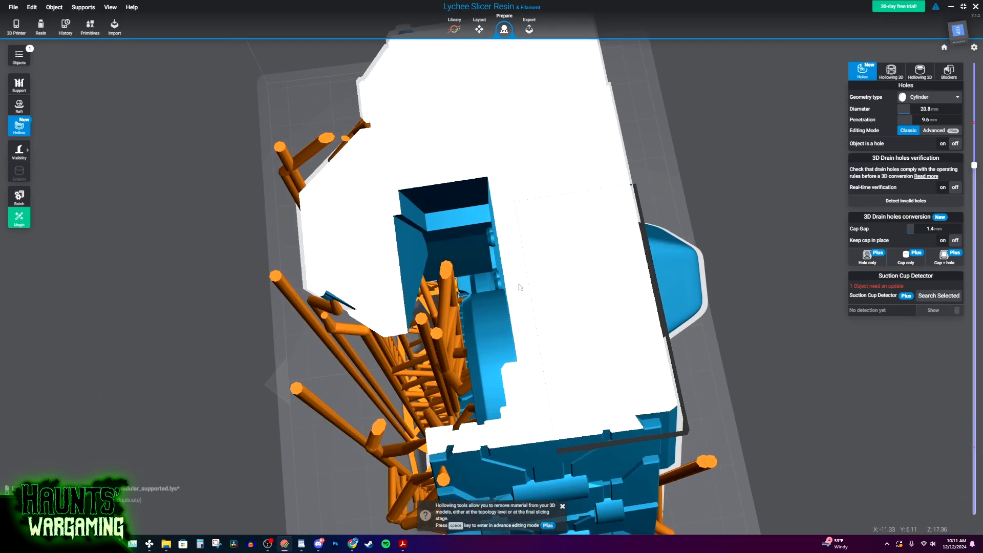
{"action": "middle_click_drag", "start_coordinate": [548, 222], "coordinate": [525, 252]}
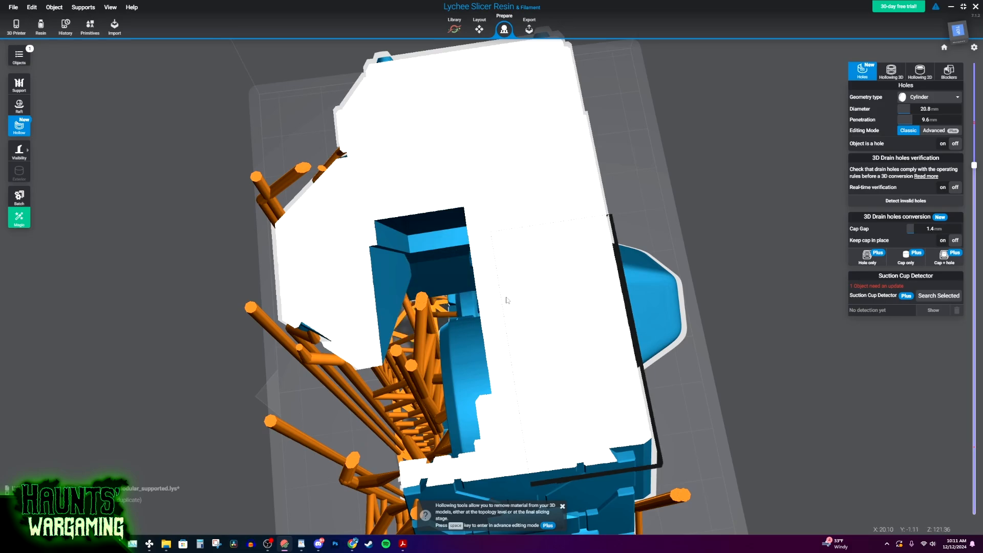
{"action": "right_click_drag", "start_coordinate": [624, 277], "coordinate": [510, 217]}
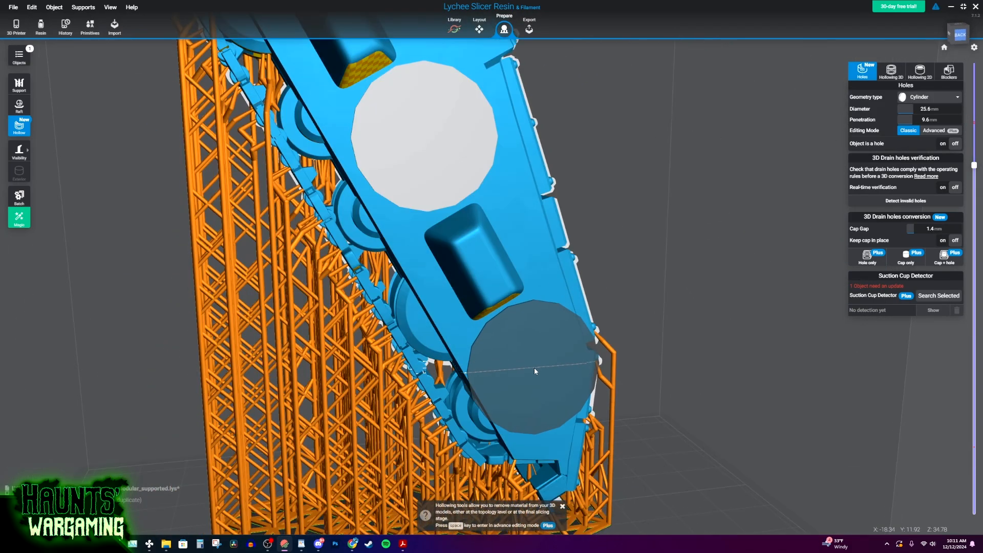
Add a drain hole below the lower protruding mount, with 16.8 mm diameter and 12.8 mm penetration.
{"action": "left_click", "coordinate": [530, 369]}
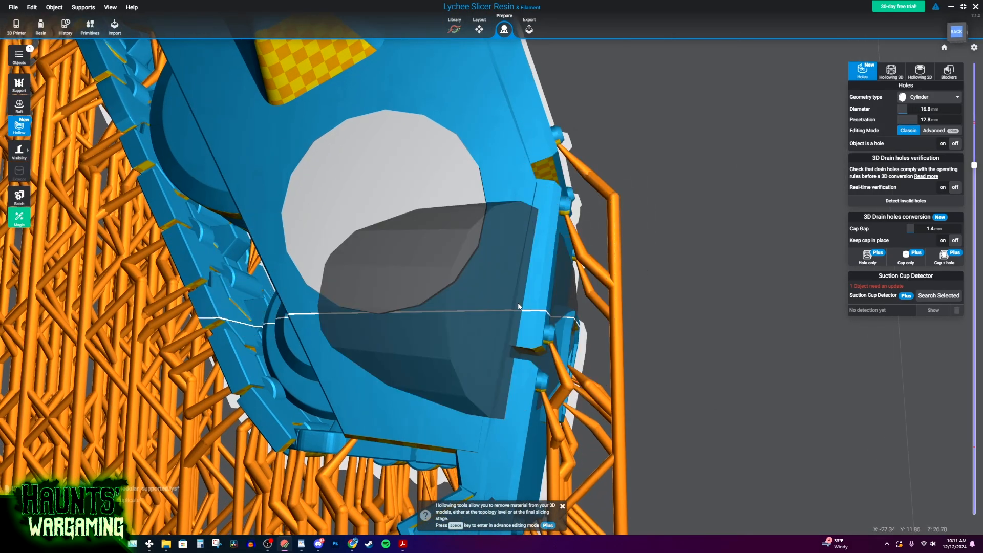
{"action": "scroll", "coordinate": [505, 114], "scroll_direction": "up", "scroll_amount": 3}
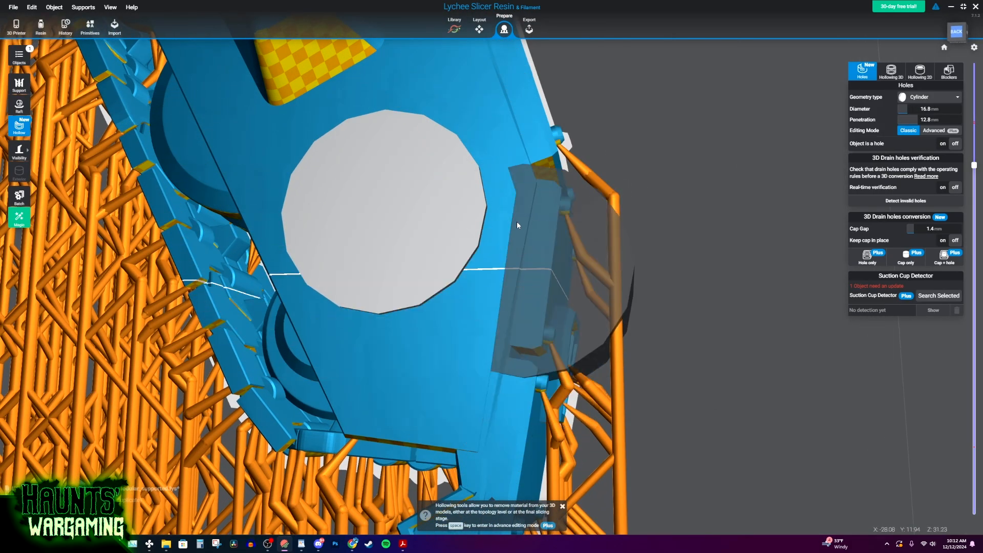
{"action": "scroll", "coordinate": [465, 281], "scroll_direction": "down", "scroll_amount": 3}
{"action": "right_click_drag", "start_coordinate": [393, 53], "coordinate": [443, 221]}
{"action": "left_click", "coordinate": [444, 221]}
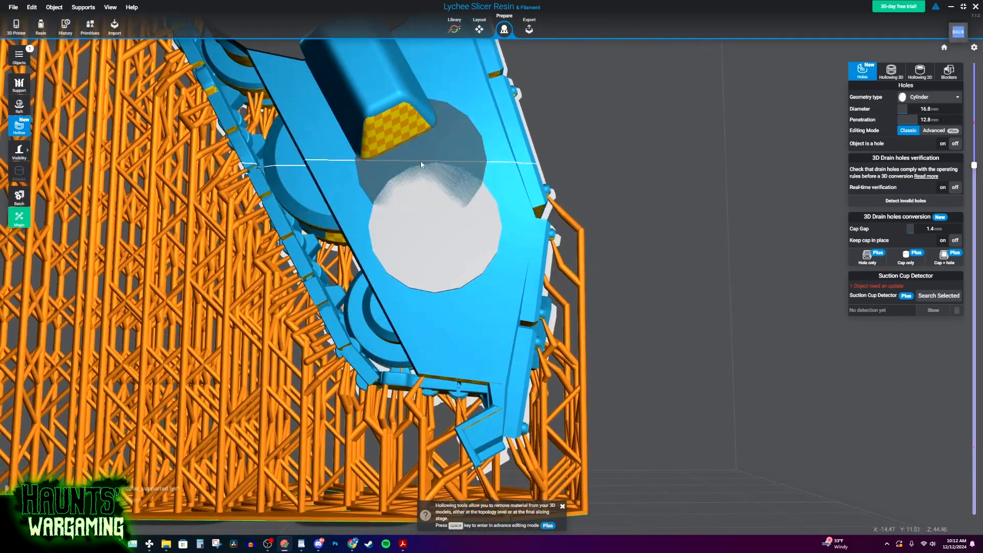
Set the diameter of the large hole between the two protruding mounts to 24 mm.
{"action": "scroll", "coordinate": [373, 235], "scroll_direction": "down", "scroll_amount": 3}
{"action": "right_click_drag", "start_coordinate": [585, 281], "coordinate": [505, 339]}
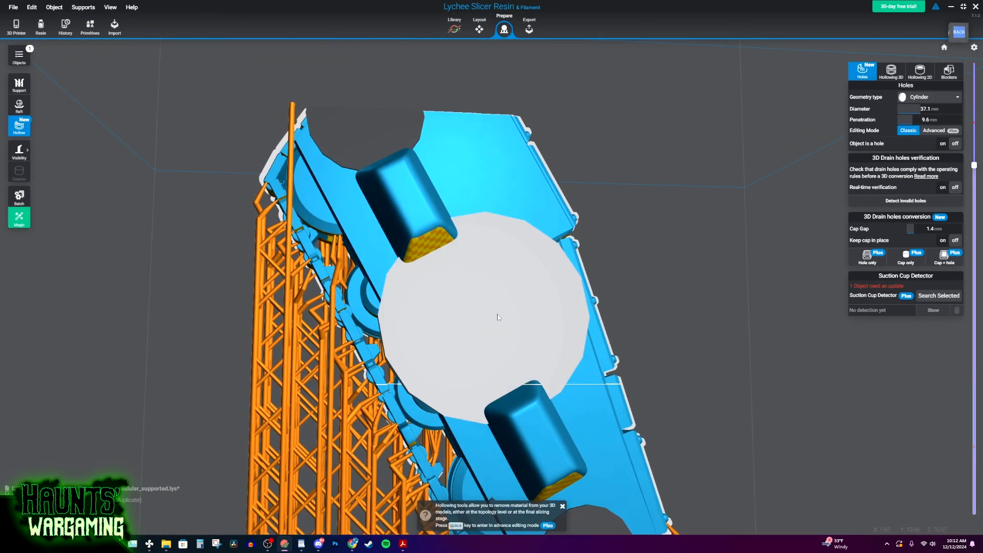
{"action": "left_click_drag", "start_coordinate": [914, 109], "coordinate": [906, 109]}
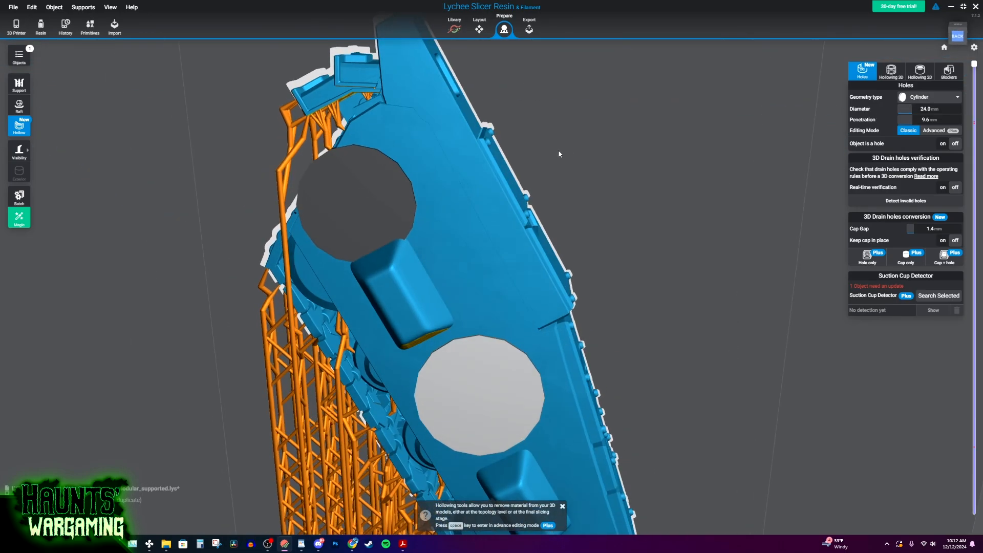
Select the hole above the upper protruding mount and sweep the section height to check the holes' depth.
{"action": "right_click_drag", "start_coordinate": [558, 149], "coordinate": [551, 157]}
{"action": "left_click", "coordinate": [361, 197]}
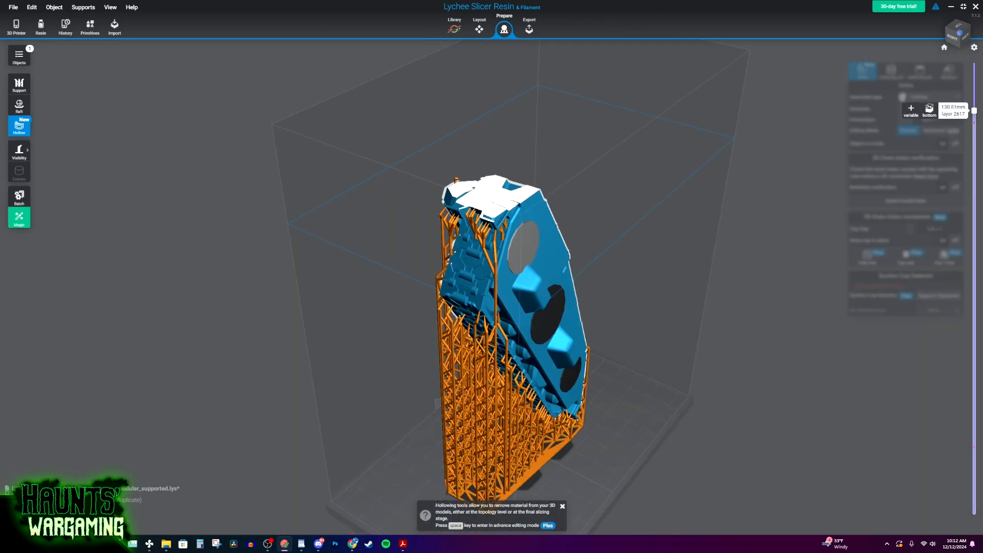
{"action": "left_click_drag", "start_coordinate": [974, 105], "coordinate": [973, 427]}
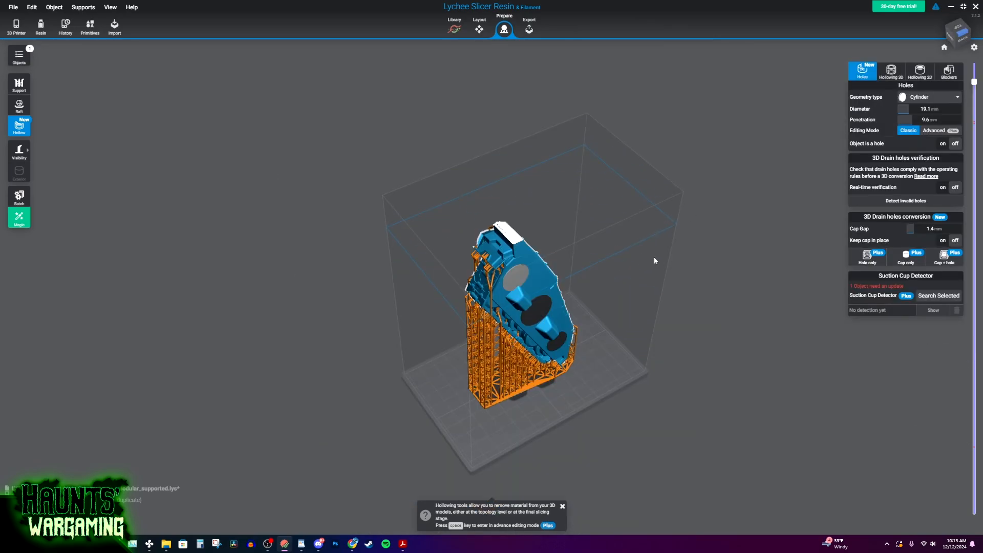
Add several holes with 10 mm diameter and 9.6 mm penetration beside the side piece's protruding mounts and near its existing large holes.
{"action": "middle_click_drag", "start_coordinate": [655, 261], "coordinate": [733, 203]}
{"action": "right_click_drag", "start_coordinate": [733, 203], "coordinate": [674, 284]}
{"action": "scroll", "coordinate": [693, 300], "scroll_direction": "up", "scroll_amount": 4}
{"action": "middle_click_drag", "start_coordinate": [694, 191], "coordinate": [583, 196]}
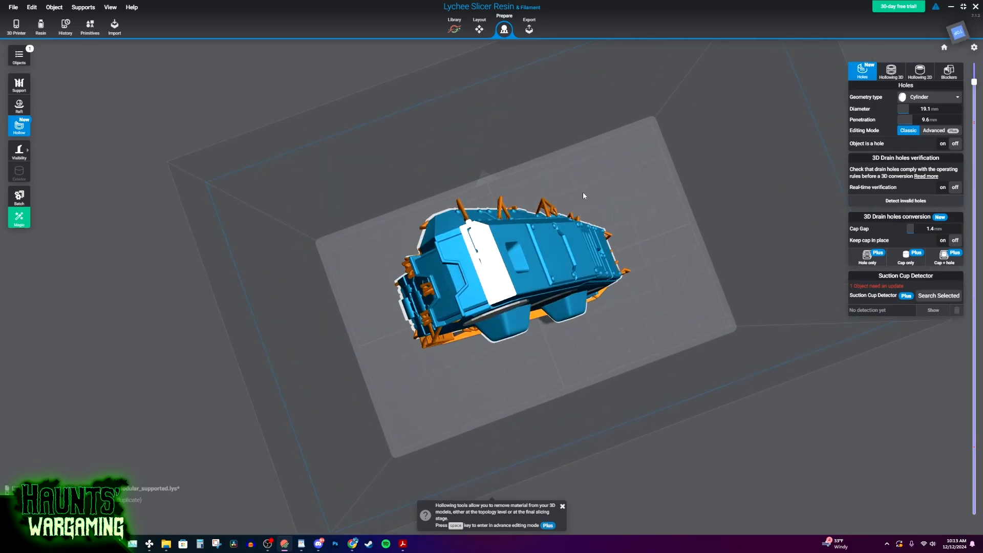
{"action": "left_click_drag", "start_coordinate": [583, 195], "coordinate": [657, 173]}
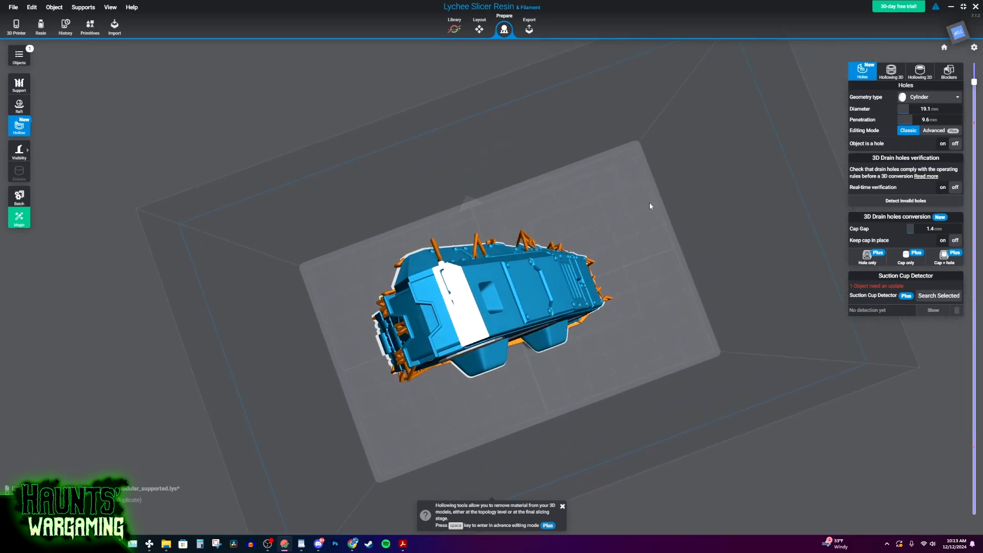
{"action": "left_click_drag", "start_coordinate": [687, 221], "coordinate": [650, 177]}
{"action": "scroll", "coordinate": [457, 232], "scroll_direction": "up", "scroll_amount": 3}
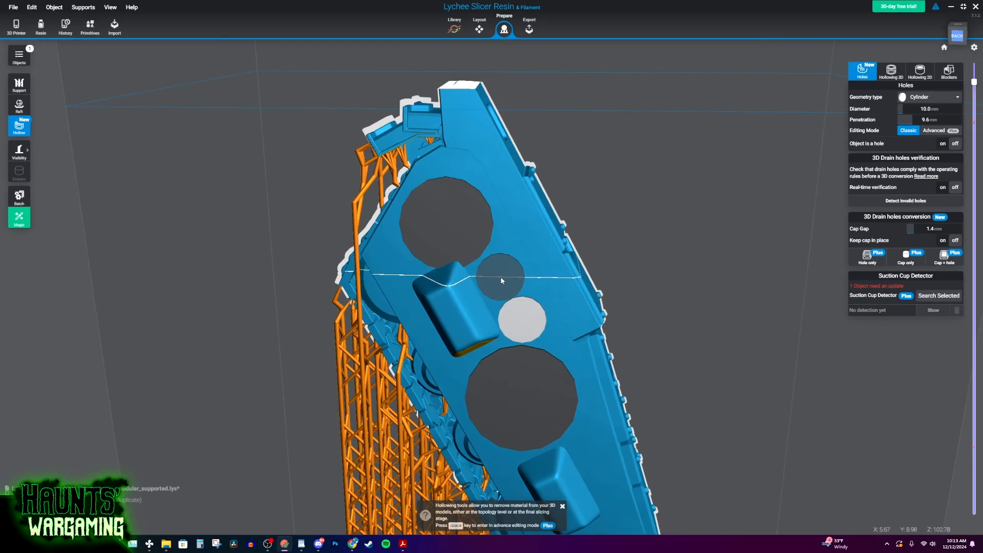
{"action": "left_click", "coordinate": [501, 281]}
{"action": "right_click_drag", "start_coordinate": [636, 473], "coordinate": [565, 417]}
{"action": "left_click", "coordinate": [535, 225]}
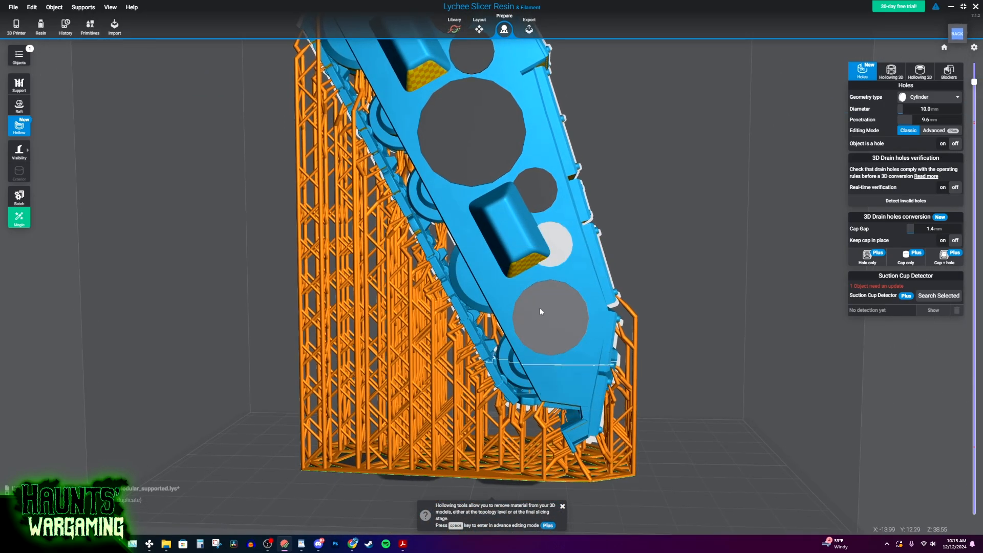
{"action": "middle_click_drag", "start_coordinate": [540, 312], "coordinate": [595, 499]}
Check the holes' depth in cross-section and set the penetration of the 16.8 mm hole below the lower protruding mount to 9.1 mm.
{"action": "left_click_drag", "start_coordinate": [975, 82], "coordinate": [974, 149]}
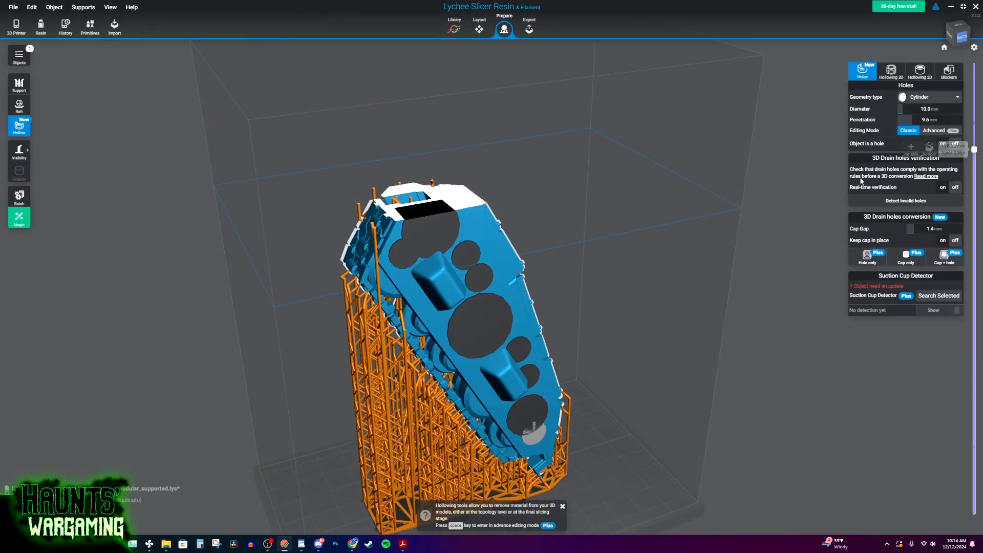
{"action": "right_click_drag", "start_coordinate": [717, 226], "coordinate": [781, 282]}
{"action": "left_click_drag", "start_coordinate": [976, 150], "coordinate": [975, 164]}
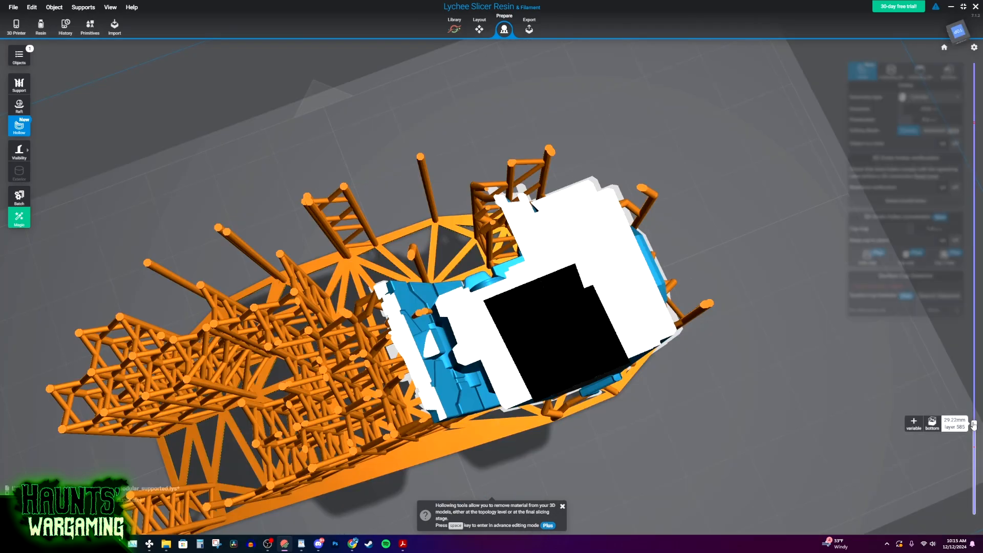
{"action": "left_click_drag", "start_coordinate": [975, 390], "coordinate": [972, 428]}
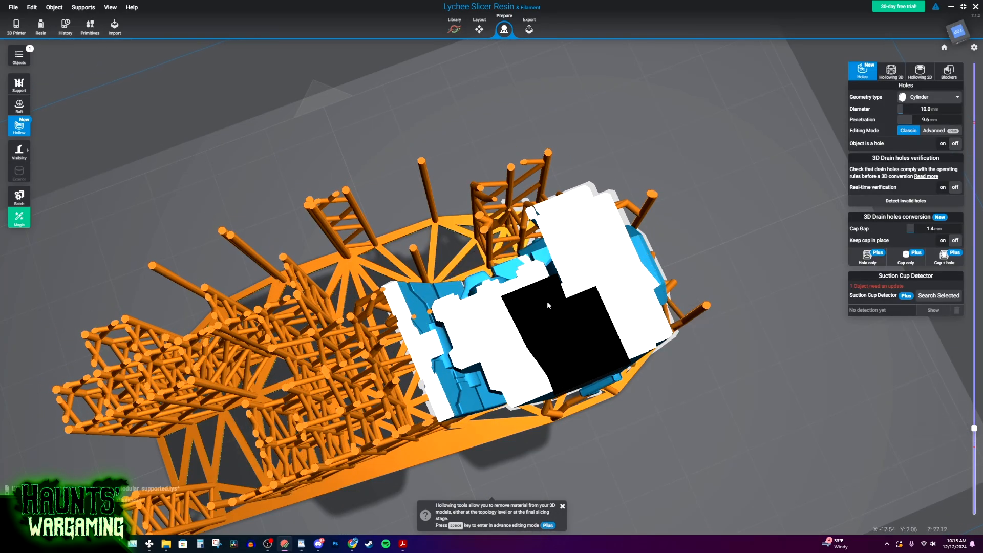
{"action": "right_click_drag", "start_coordinate": [588, 288], "coordinate": [594, 251]}
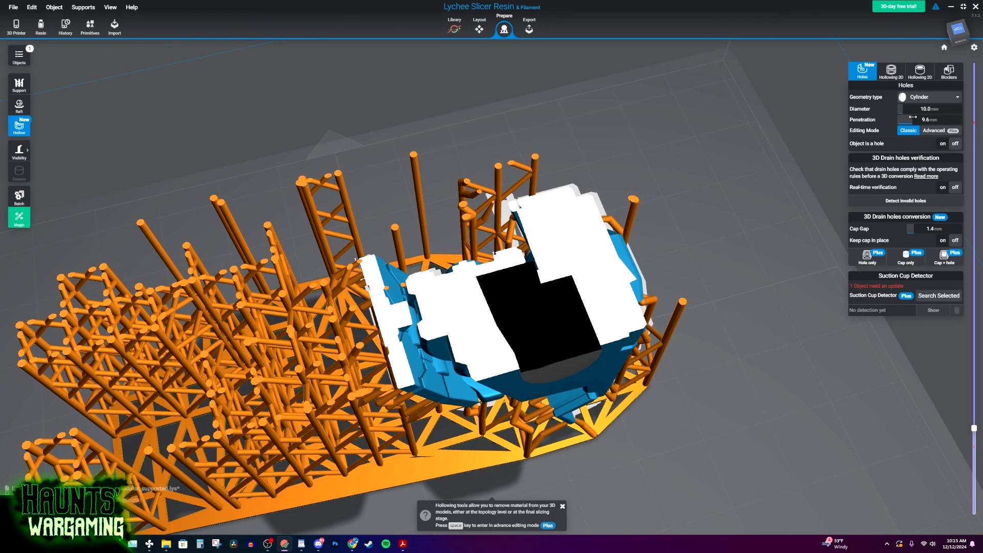
{"action": "right_click_drag", "start_coordinate": [618, 313], "coordinate": [647, 373]}
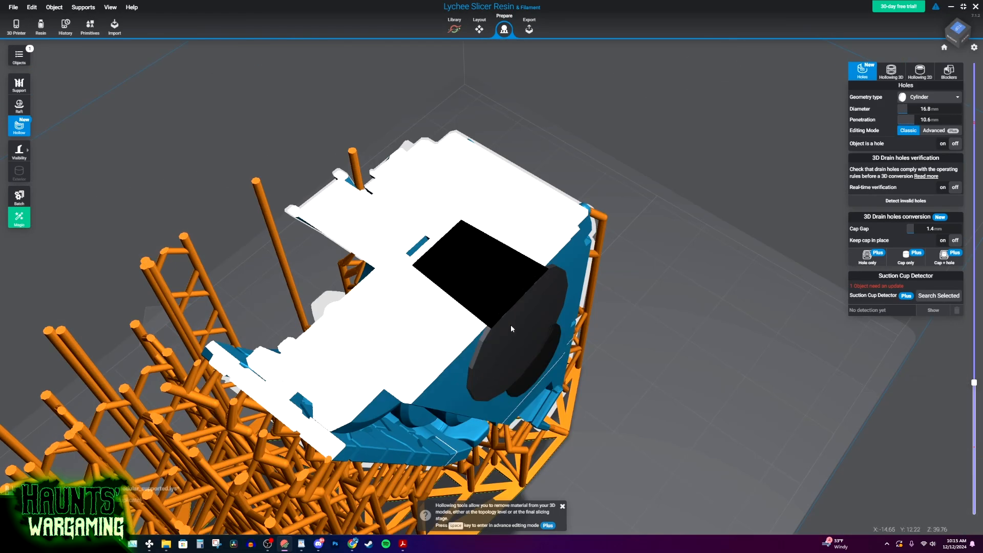
{"action": "left_click", "coordinate": [511, 325]}
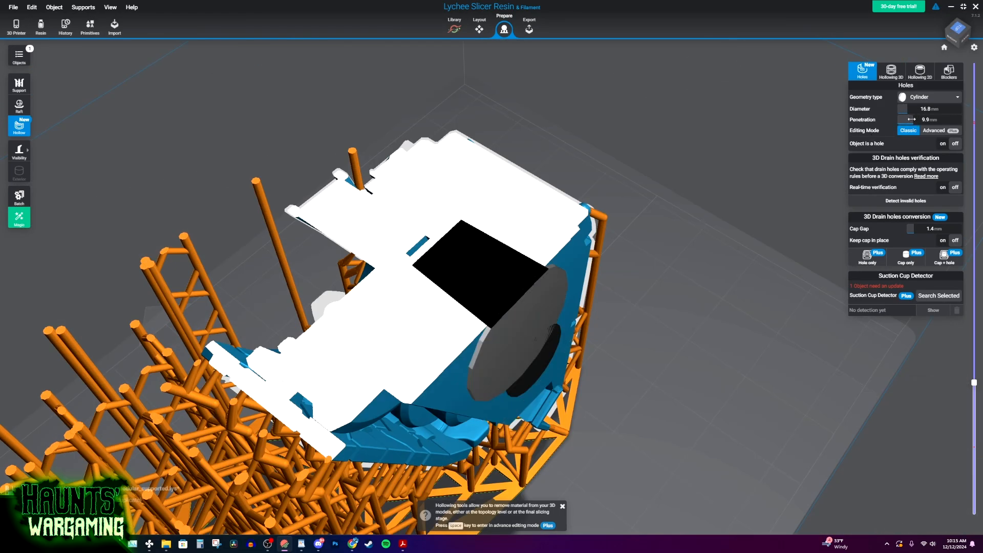
{"action": "left_click_drag", "start_coordinate": [974, 383], "coordinate": [975, 432]}
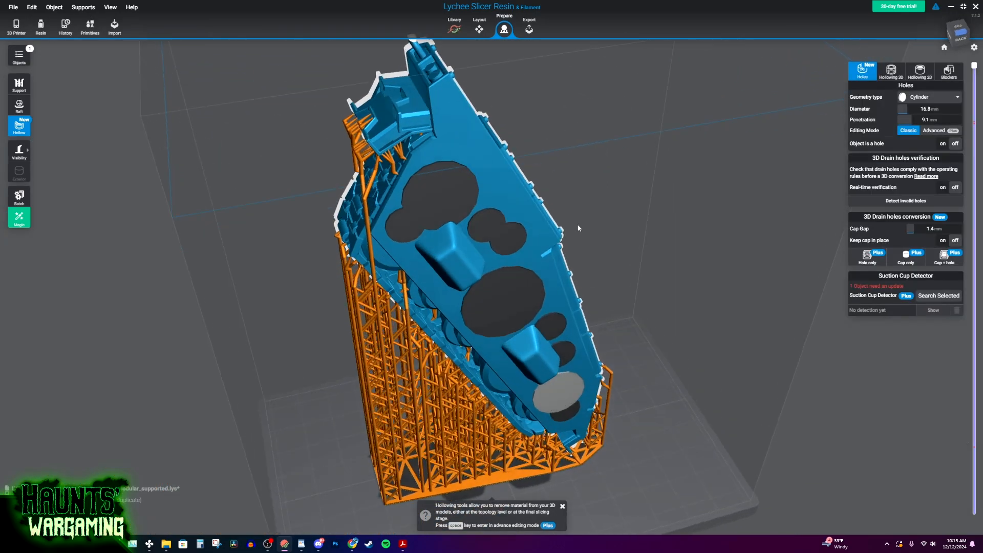
{"action": "right_click_drag", "start_coordinate": [578, 227], "coordinate": [655, 263]}
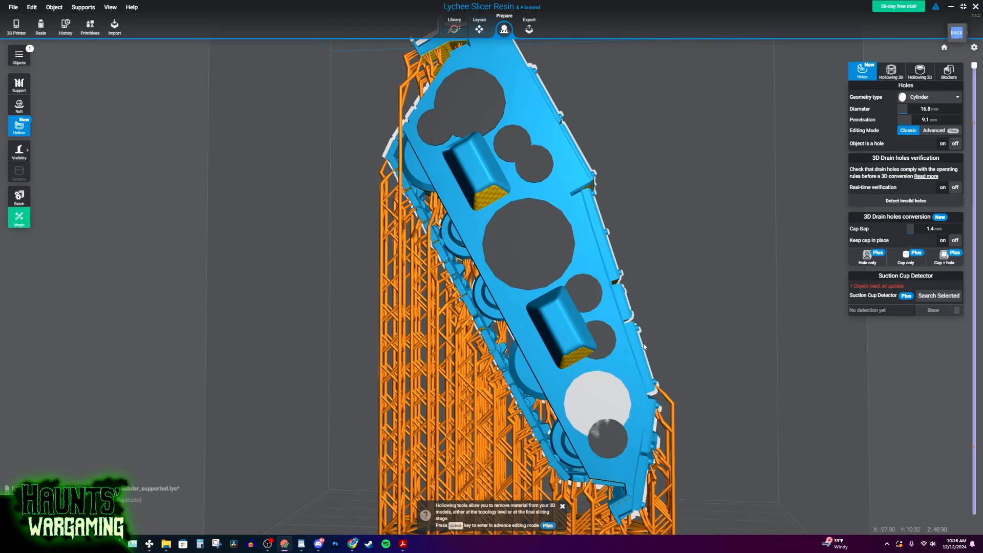
{"action": "right_click_drag", "start_coordinate": [738, 339], "coordinate": [744, 355]}
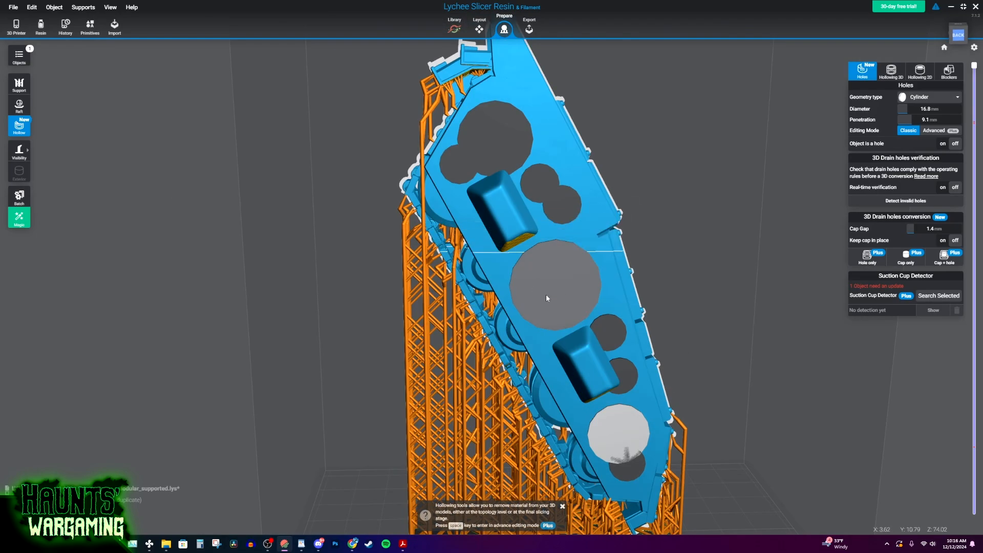
Select the light supports running in two rows beneath the side piece and change them to the Medium preset.
{"action": "right_click_drag", "start_coordinate": [628, 290], "coordinate": [474, 246]}
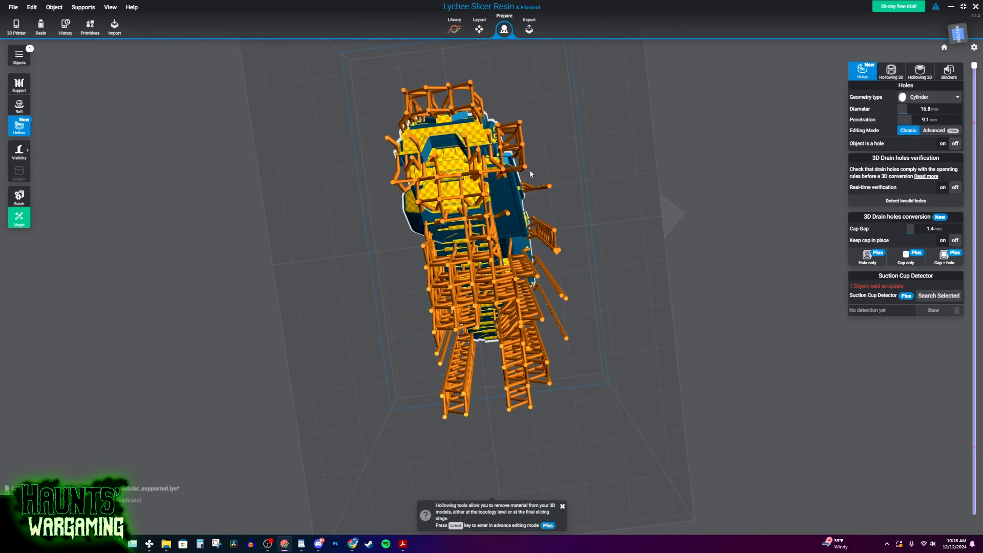
{"action": "left_click", "coordinate": [480, 29]}
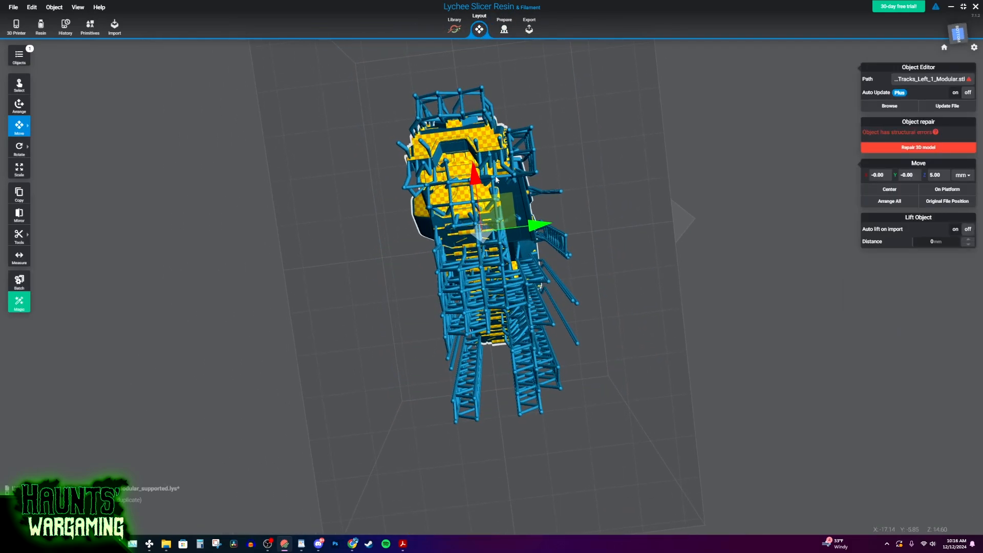
{"action": "scroll", "coordinate": [492, 205], "scroll_direction": "up", "scroll_amount": 4}
{"action": "middle_click_drag", "start_coordinate": [492, 210], "coordinate": [493, 241]}
{"action": "key", "text": "Tab"}
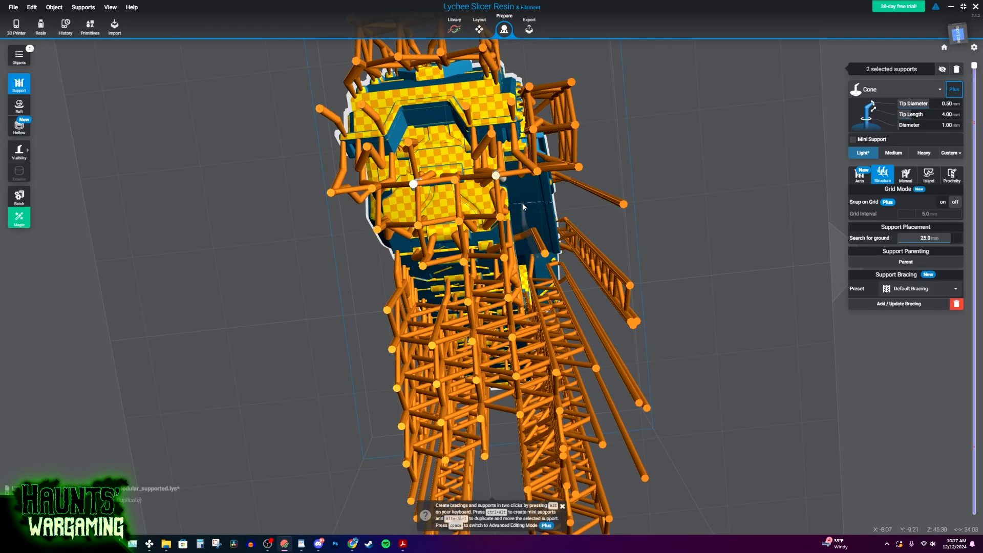
{"action": "middle_click_drag", "start_coordinate": [522, 206], "coordinate": [522, 149]}
{"action": "left_click", "coordinate": [505, 145], "text": "ctrl"}
{"action": "left_click", "coordinate": [423, 154], "text": "shift"}
{"action": "left_click", "coordinate": [513, 227], "text": "shift"}
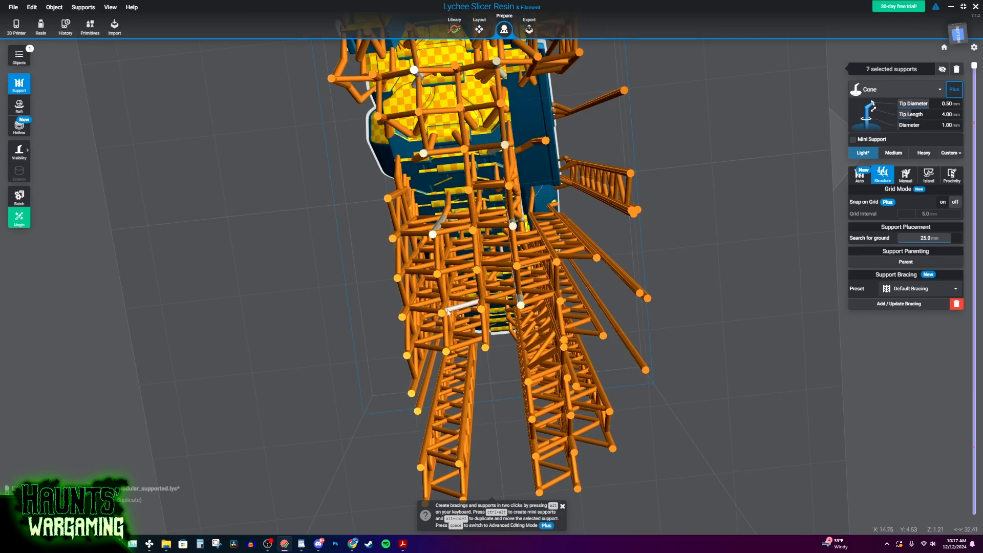
{"action": "right_click_drag", "start_coordinate": [709, 218], "coordinate": [674, 182]}
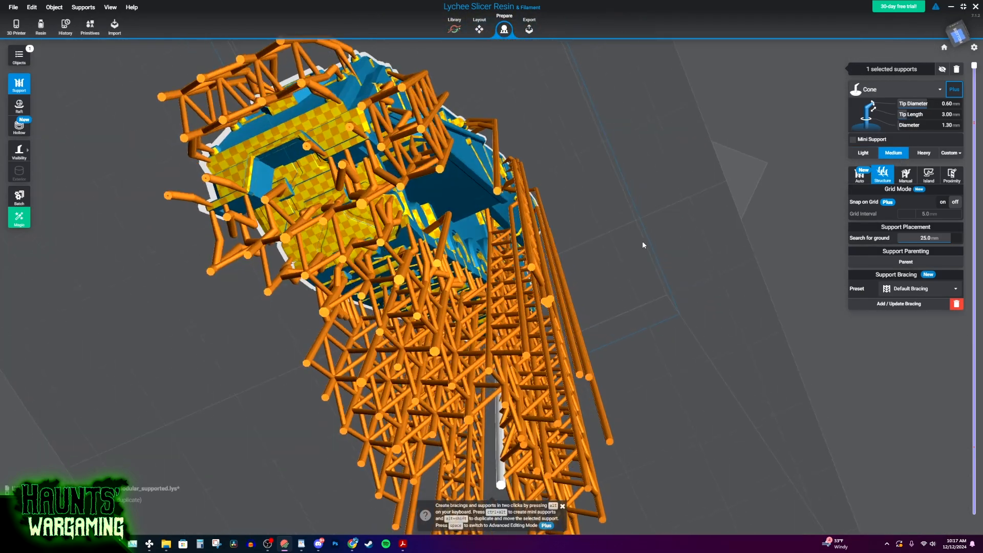
{"action": "right_click_drag", "start_coordinate": [644, 245], "coordinate": [490, 145]}
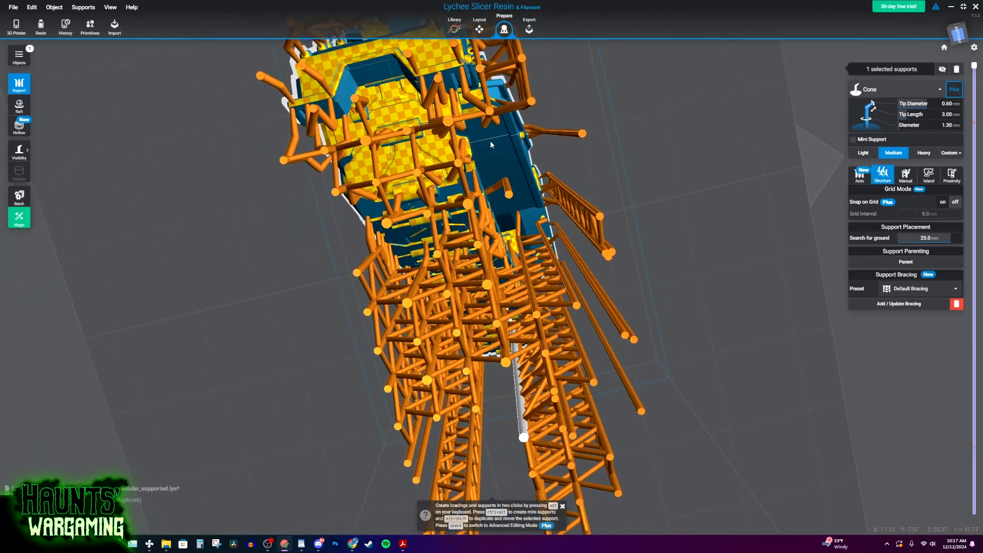
Add a medium support with a 0.60 mm tip and 1.30 mm diameter under the side piece's overhanging corner.
{"action": "left_click_drag", "start_coordinate": [490, 145], "coordinate": [177, 102]}
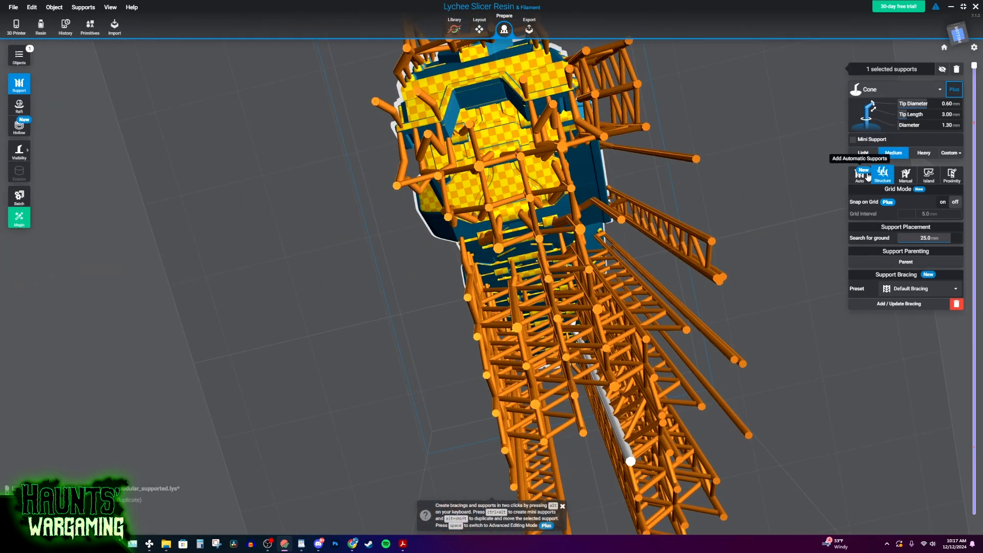
{"action": "left_click_drag", "start_coordinate": [868, 177], "coordinate": [466, 287]}
{"action": "left_click", "coordinate": [365, 123]}
{"action": "left_click_drag", "start_coordinate": [541, 236], "coordinate": [467, 277]}
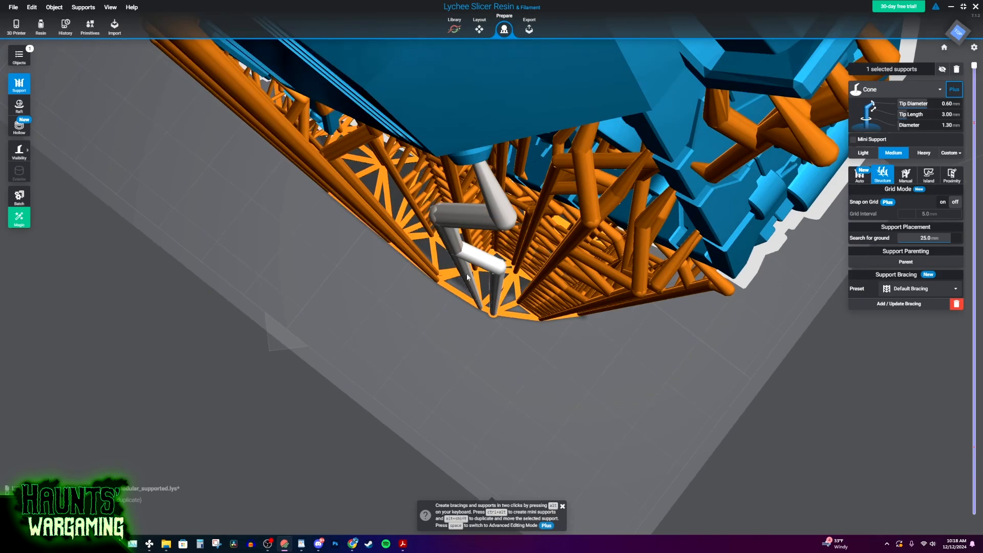
{"action": "left_click_drag", "start_coordinate": [476, 293], "coordinate": [609, 236]}
Sweep the section height through the supported statue to examine the cavity and internal supports in its swirling base.
{"action": "scroll", "coordinate": [600, 249], "scroll_direction": "down", "scroll_amount": 6}
{"action": "left_click_drag", "start_coordinate": [974, 66], "coordinate": [974, 500]}
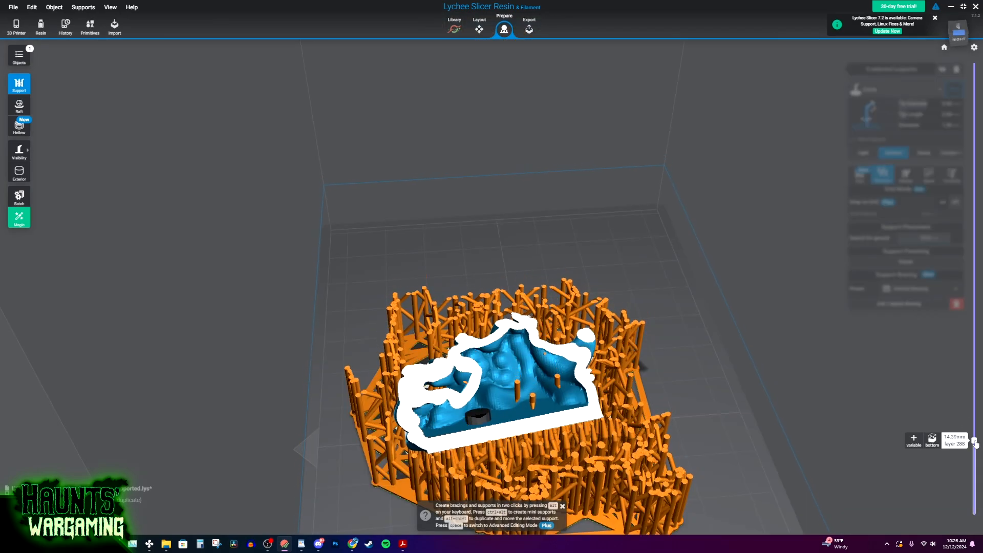
{"action": "left_click_drag", "start_coordinate": [973, 443], "coordinate": [974, 374]}
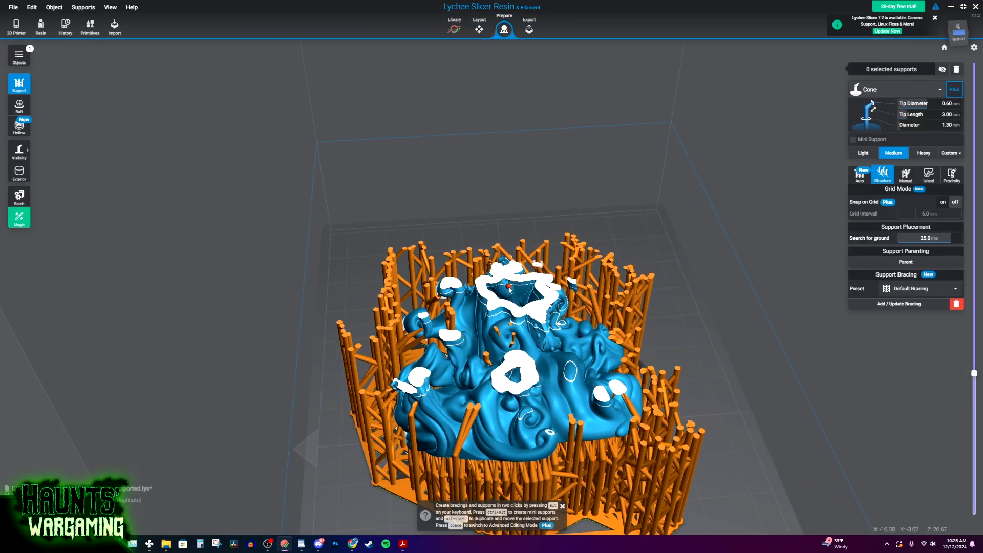
{"action": "left_click_drag", "start_coordinate": [973, 373], "coordinate": [575, 125]}
{"action": "right_click_drag", "start_coordinate": [504, 152], "coordinate": [851, 360]}
{"action": "right_click_drag", "start_coordinate": [504, 460], "coordinate": [445, 296]}
Examine the statue's hollow torso and wall thickness at several section heights in hollowing mode.
{"action": "key", "text": "h"}
{"action": "right_click_drag", "start_coordinate": [473, 237], "coordinate": [673, 397]}
{"action": "right_click_drag", "start_coordinate": [422, 264], "coordinate": [417, 193]}
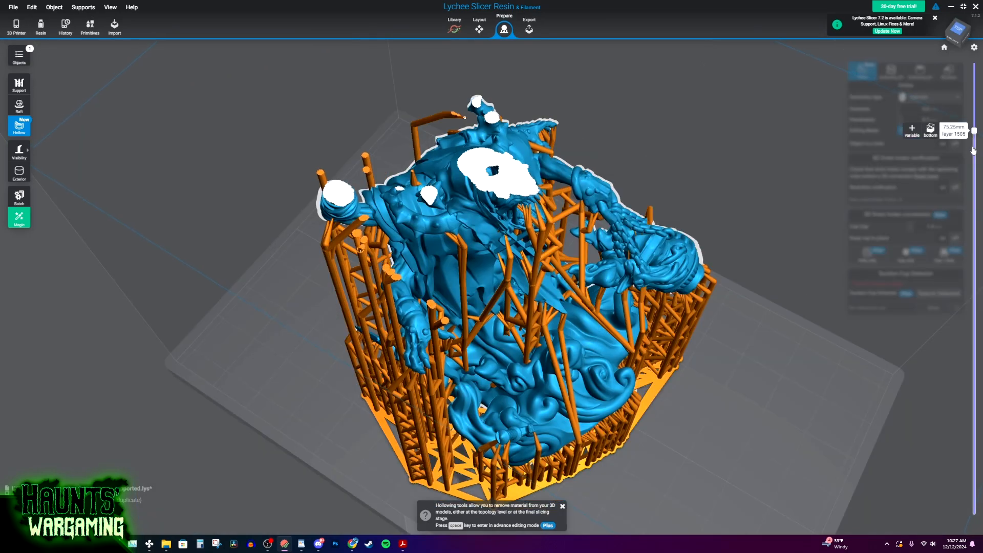
{"action": "left_click_drag", "start_coordinate": [974, 131], "coordinate": [974, 291]}
{"action": "right_click_drag", "start_coordinate": [742, 302], "coordinate": [563, 287]}
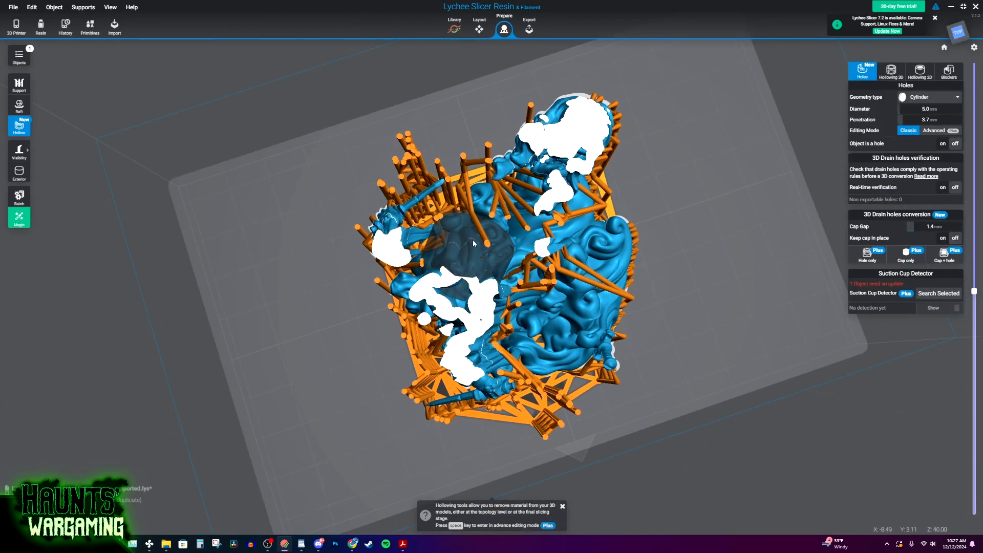
{"action": "scroll", "coordinate": [472, 240], "scroll_direction": "up", "scroll_amount": 5}
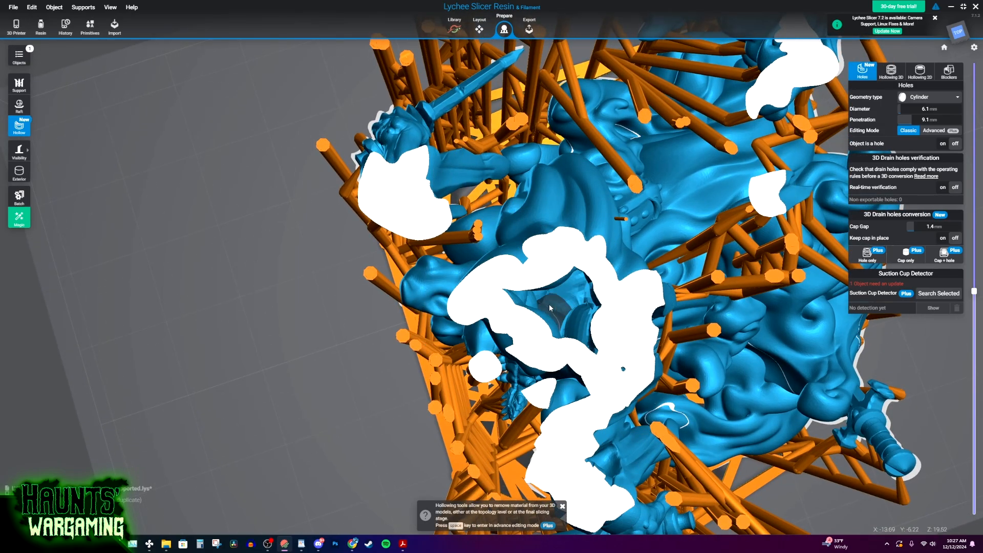
{"action": "right_click_drag", "start_coordinate": [607, 322], "coordinate": [645, 394]}
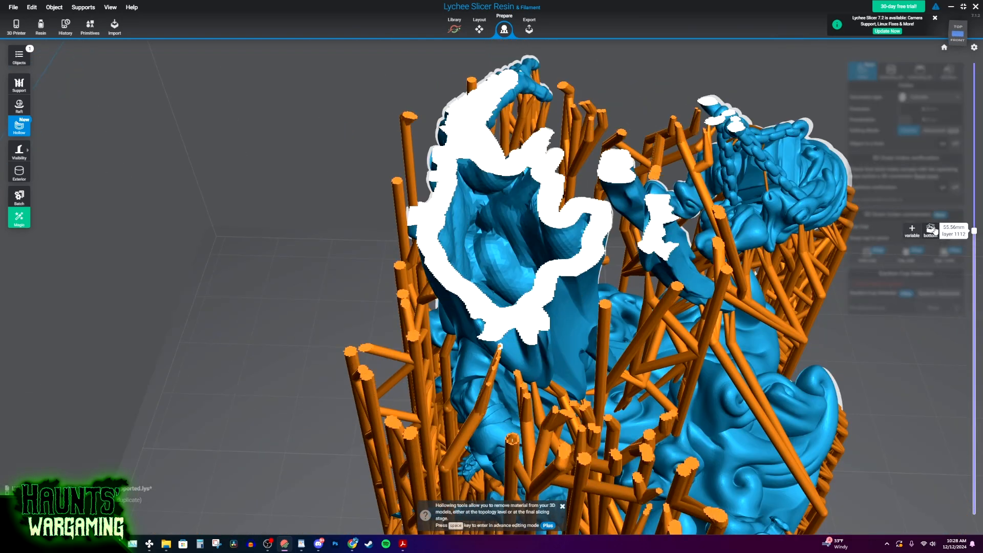
{"action": "left_click_drag", "start_coordinate": [944, 234], "coordinate": [940, 197]}
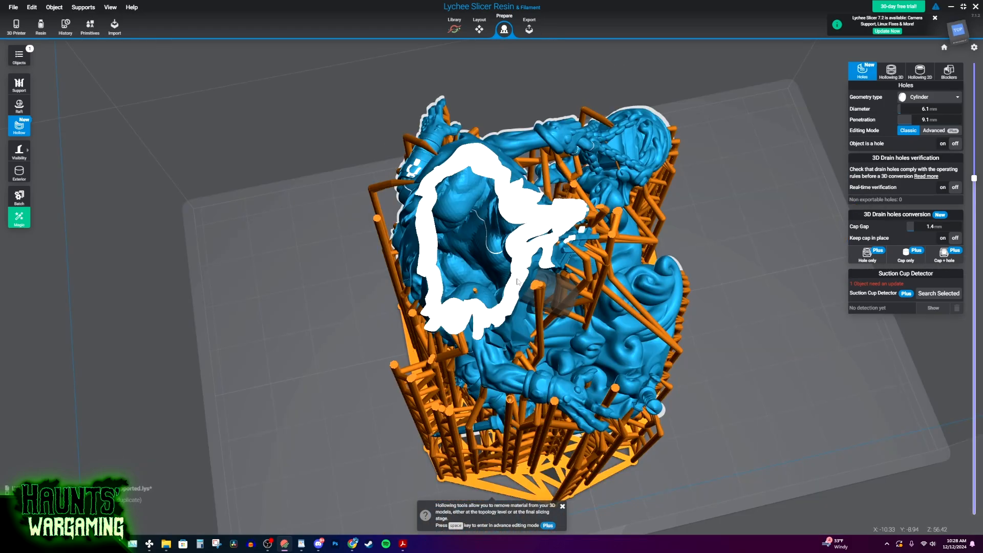
Remove the 3D hollowing from the statue and inspect the underside of its base.
{"action": "left_click", "coordinate": [893, 74]}
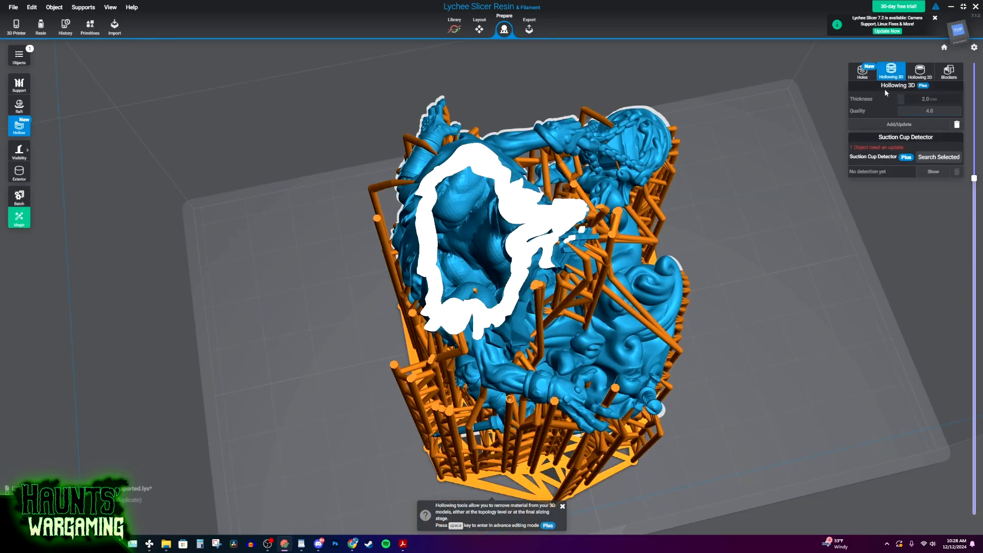
{"action": "left_click", "coordinate": [957, 124]}
{"action": "right_click_drag", "start_coordinate": [556, 287], "coordinate": [638, 297]}
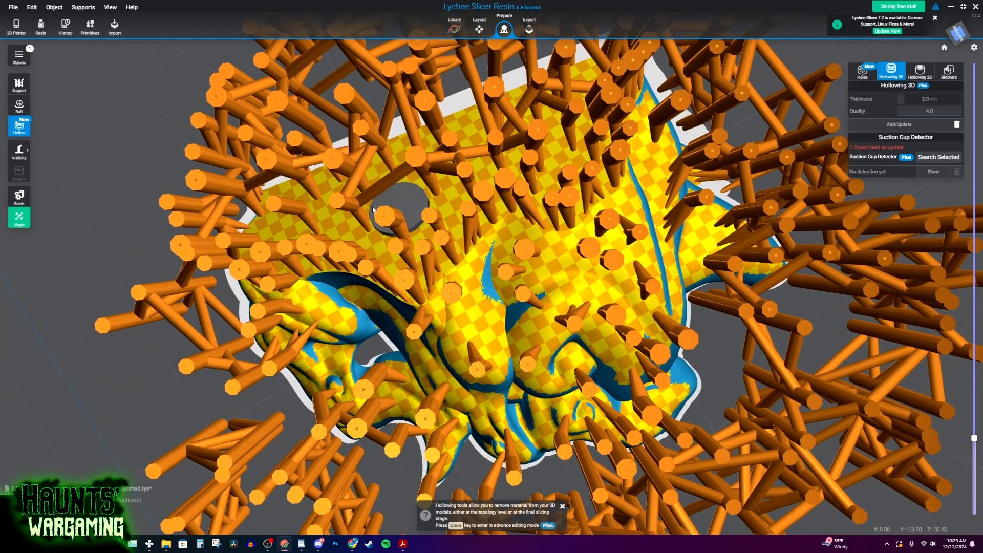
Examine the statue's body in cross-section at higher levels and from several sides.
{"action": "right_click_drag", "start_coordinate": [464, 216], "coordinate": [917, 256]}
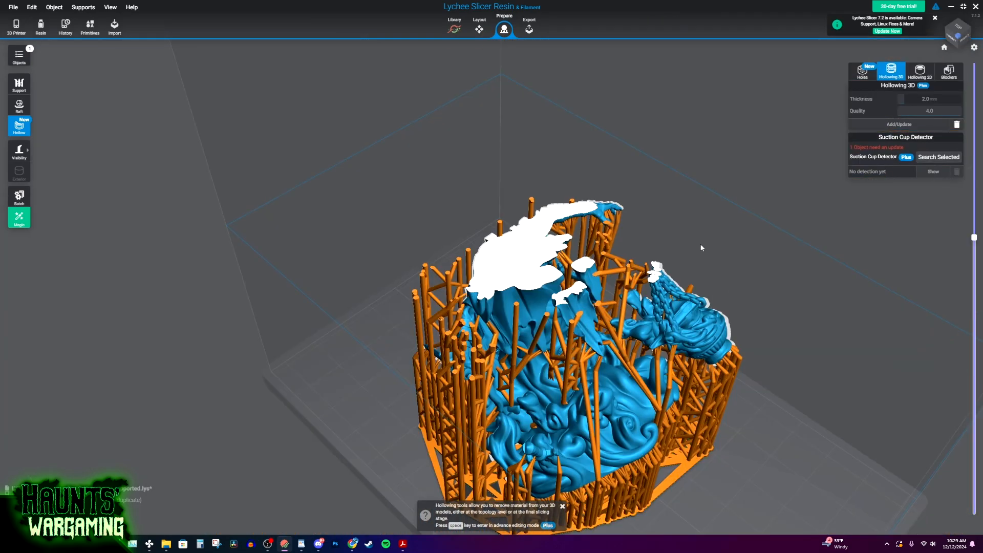
{"action": "right_click_drag", "start_coordinate": [702, 248], "coordinate": [736, 339]}
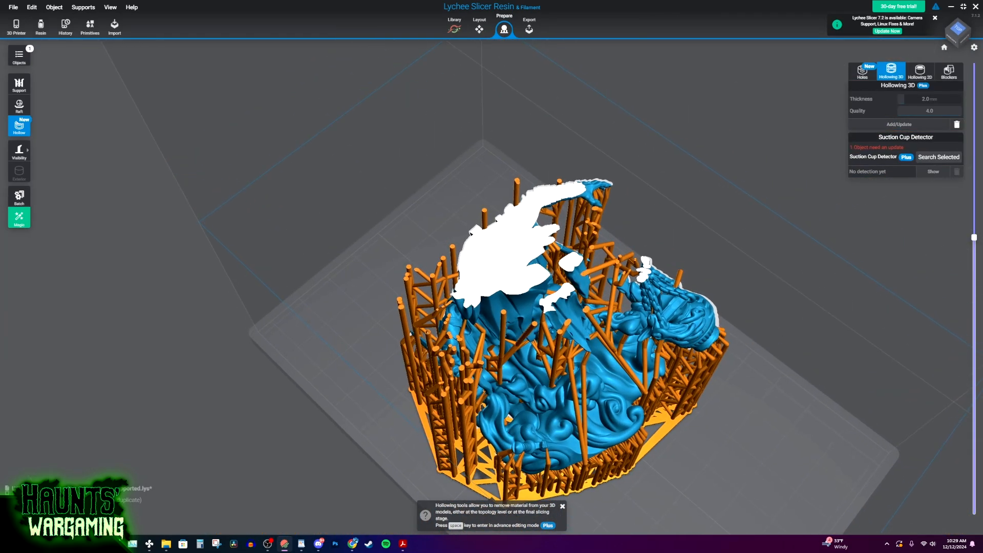
{"action": "left_click_drag", "start_coordinate": [974, 237], "coordinate": [881, 78]}
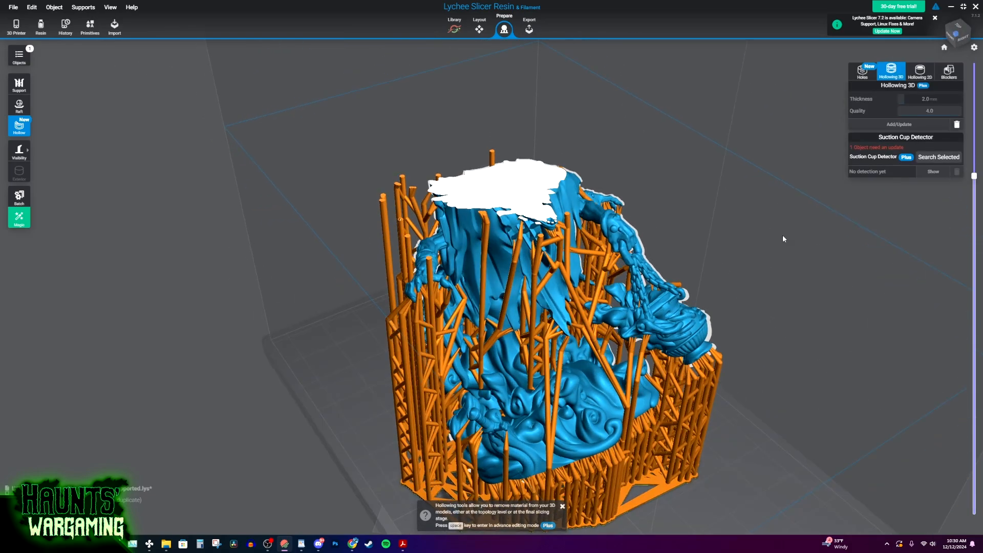
{"action": "right_click_drag", "start_coordinate": [782, 234], "coordinate": [867, 239]}
{"action": "left_click_drag", "start_coordinate": [916, 263], "coordinate": [718, 332]}
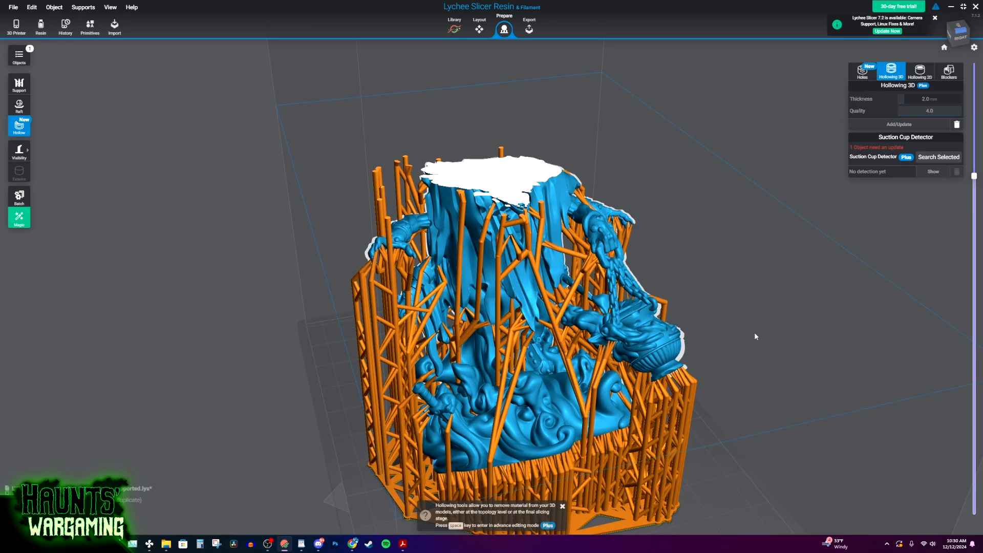
{"action": "left_click_drag", "start_coordinate": [712, 336], "coordinate": [728, 339]}
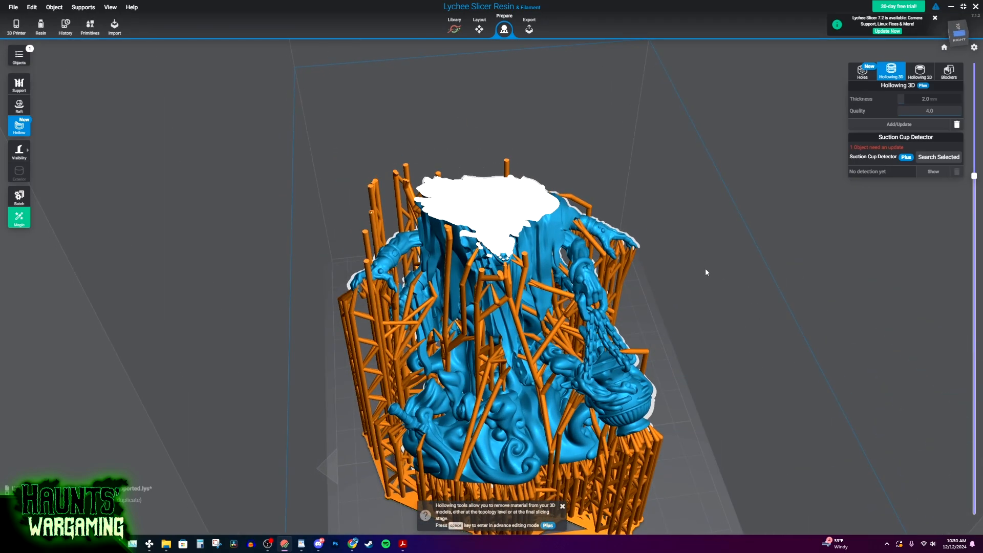
Raise the section height to the top of the statue and examine the full model from the side and underneath.
{"action": "left_click_drag", "start_coordinate": [974, 176], "coordinate": [974, 109]}
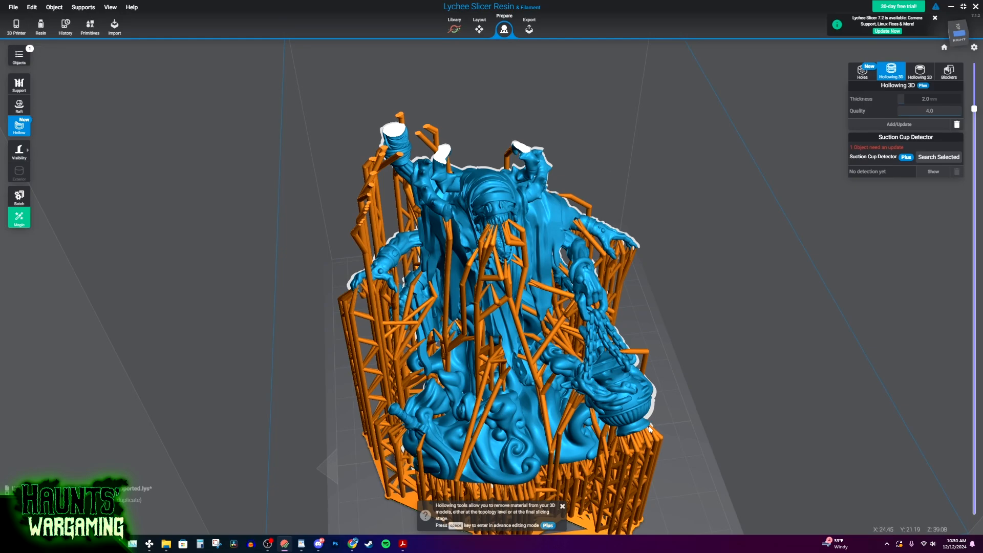
{"action": "left_click_drag", "start_coordinate": [971, 393], "coordinate": [680, 330]}
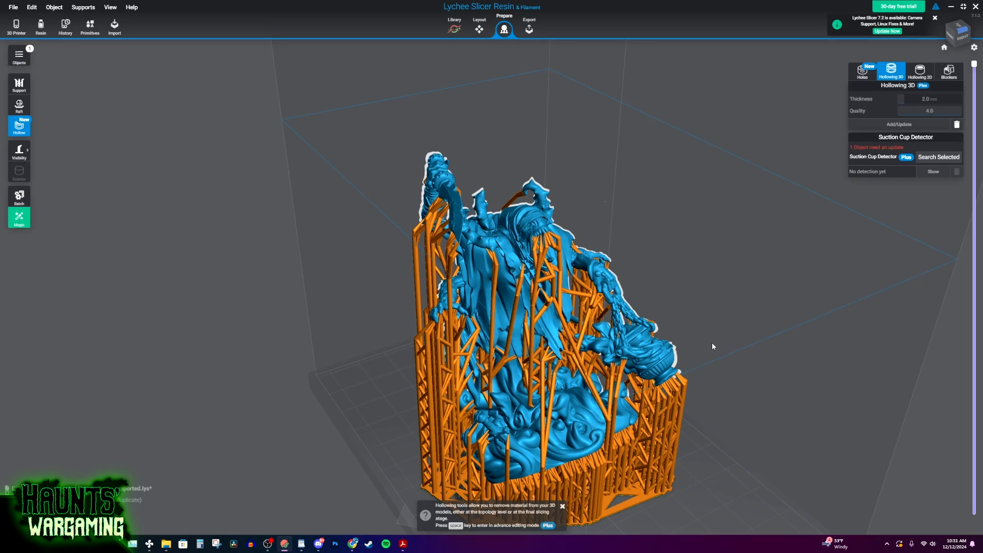
{"action": "left_click_drag", "start_coordinate": [872, 244], "coordinate": [517, 318]}
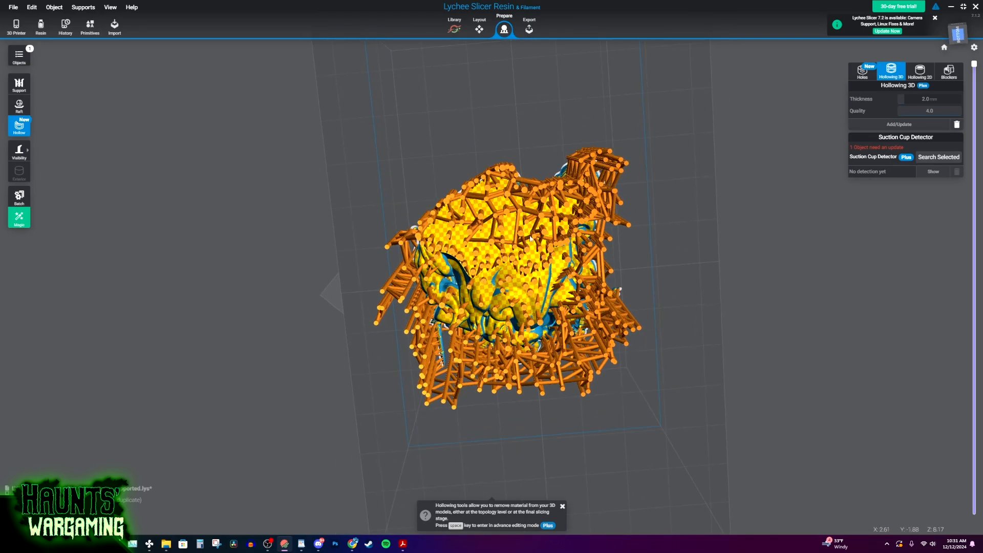
{"action": "left_click_drag", "start_coordinate": [519, 249], "coordinate": [624, 284]}
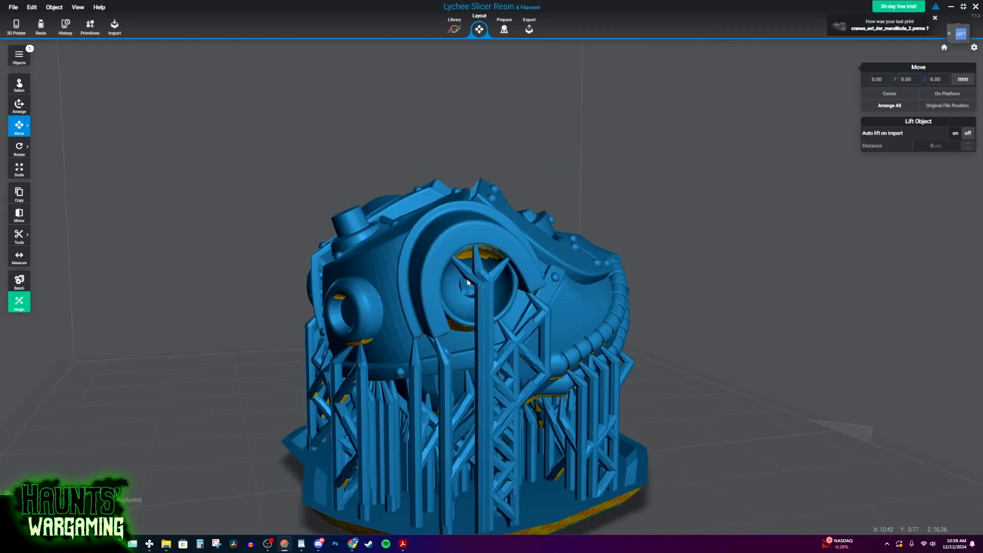
Examine the exterior of the pre-supported mechanical head and its round sockets from the side and above.
{"action": "right_click_drag", "start_coordinate": [467, 280], "coordinate": [533, 351]}
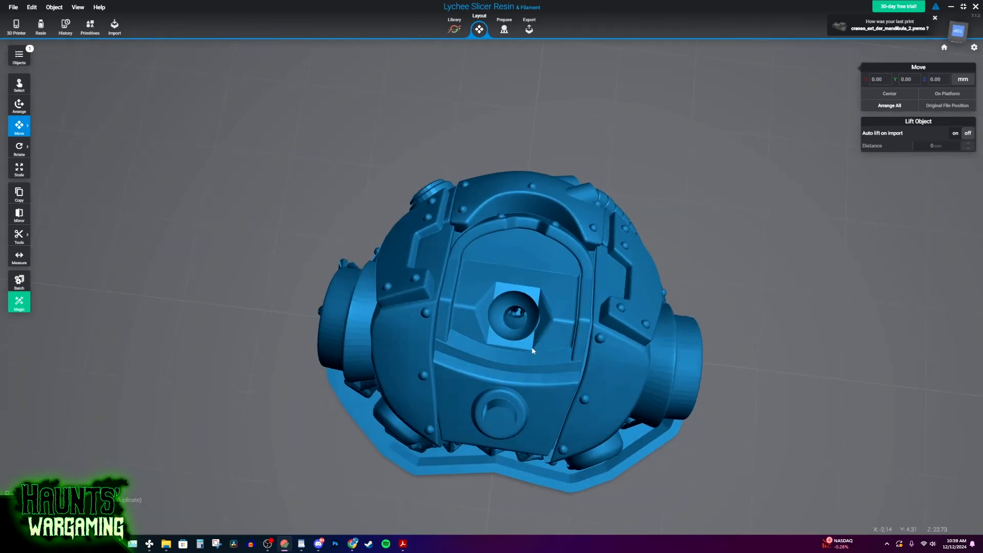
{"action": "right_click_drag", "start_coordinate": [453, 438], "coordinate": [508, 243]}
{"action": "right_click_drag", "start_coordinate": [521, 393], "coordinate": [665, 437]}
{"action": "scroll", "coordinate": [500, 404], "scroll_direction": "up", "scroll_amount": 4}
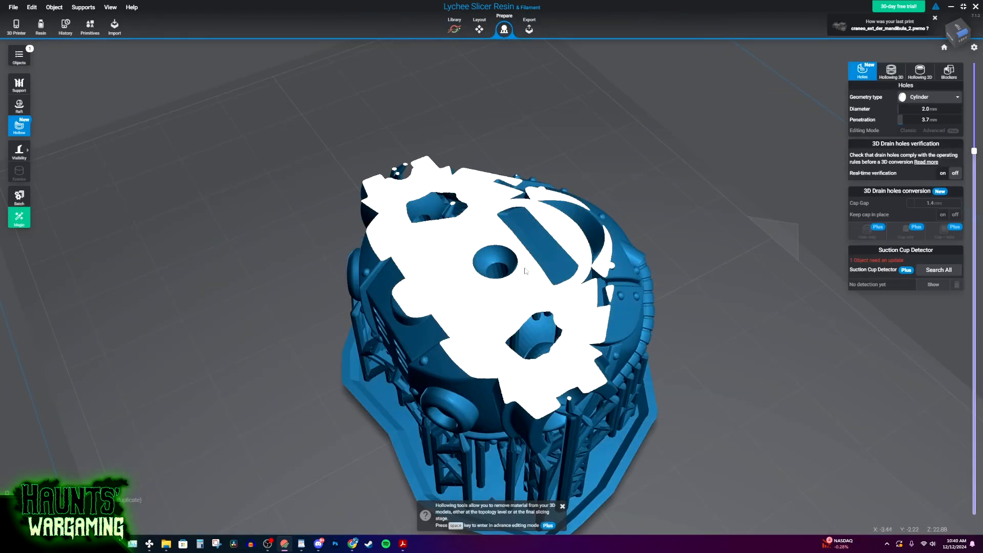
Examine the mechanical head's interior in cross-section and compare it with the second version beside it.
{"action": "right_click_drag", "start_coordinate": [525, 271], "coordinate": [427, 210]}
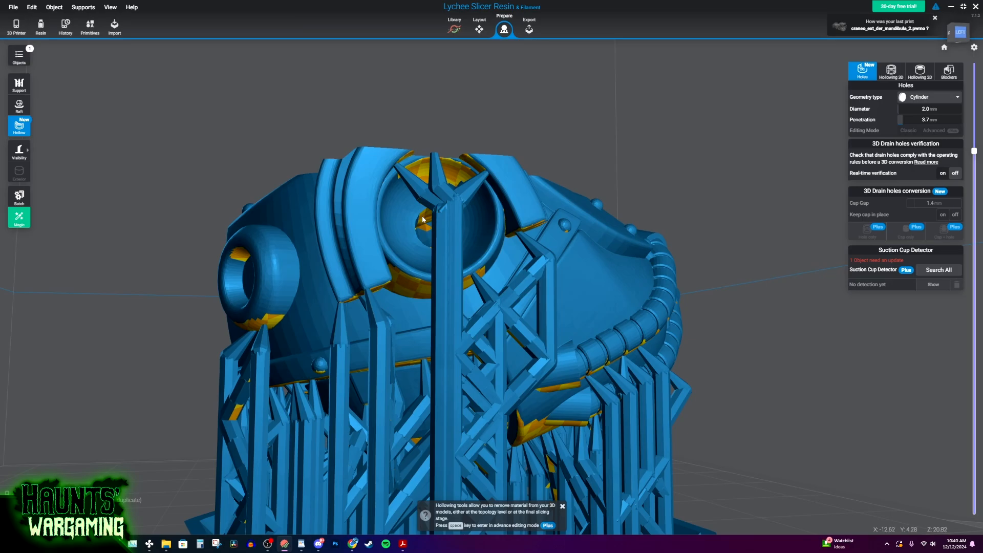
{"action": "right_click_drag", "start_coordinate": [423, 219], "coordinate": [452, 353]}
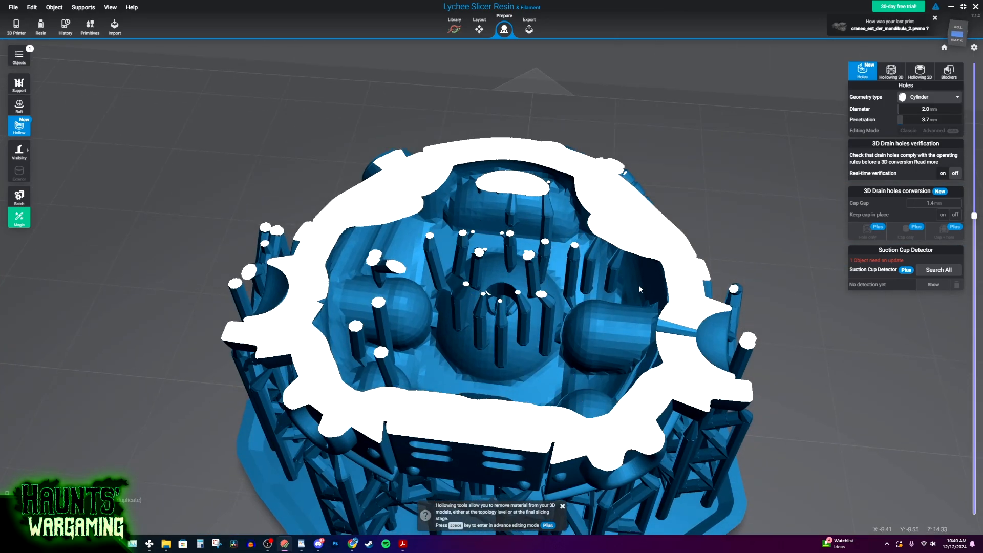
{"action": "right_click_drag", "start_coordinate": [632, 266], "coordinate": [649, 251]}
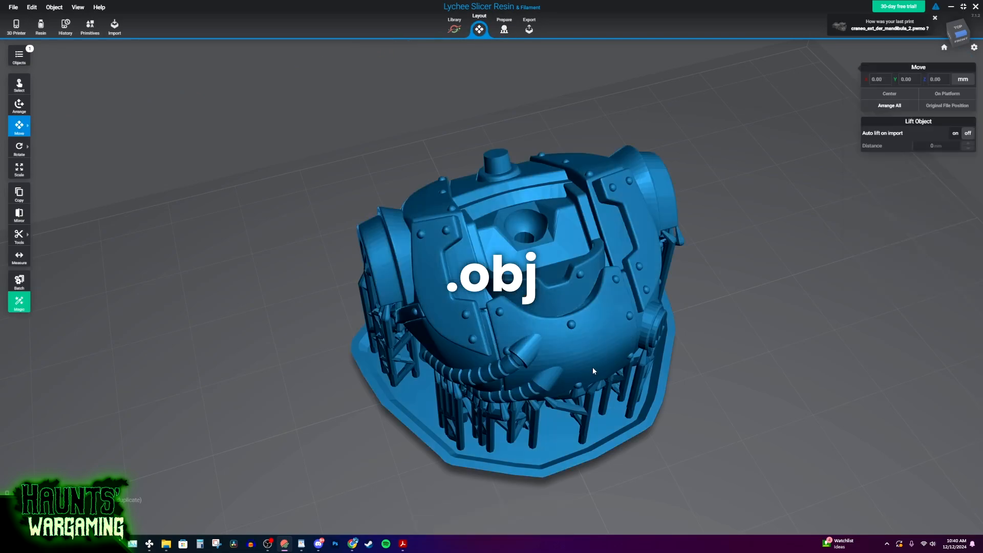
{"action": "right_click_drag", "start_coordinate": [592, 367], "coordinate": [613, 282]}
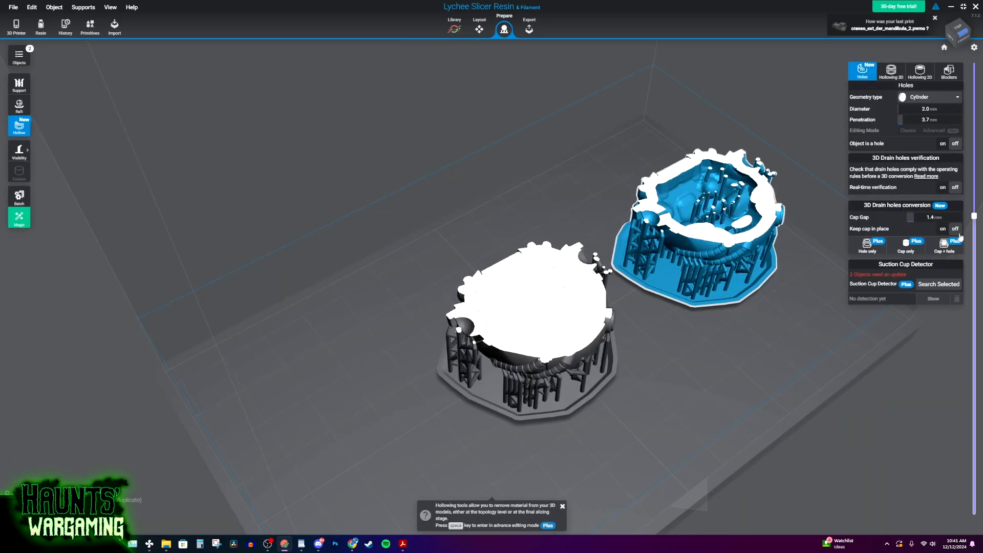
{"action": "left_click_drag", "start_coordinate": [965, 213], "coordinate": [963, 174]}
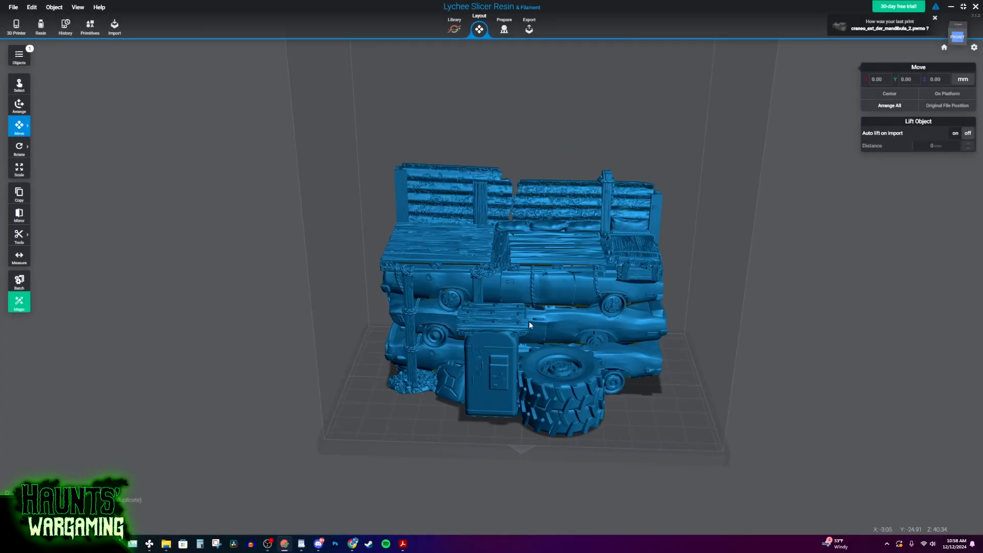
Examine the stacked-cars terrain piece from outside and in cross-section through its upper cars.
{"action": "scroll", "coordinate": [530, 322], "scroll_direction": "down", "scroll_amount": 2}
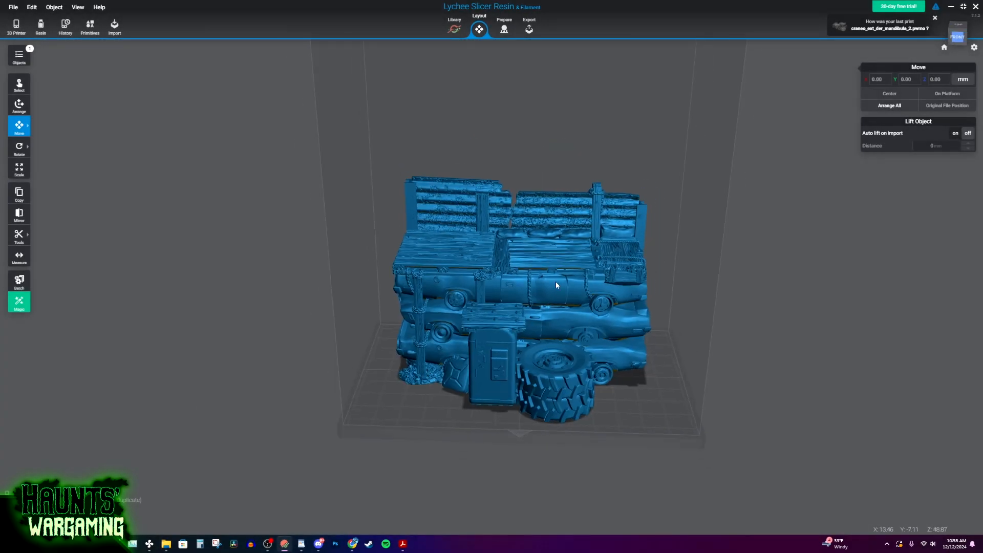
{"action": "scroll", "coordinate": [493, 340], "scroll_direction": "up", "scroll_amount": 3}
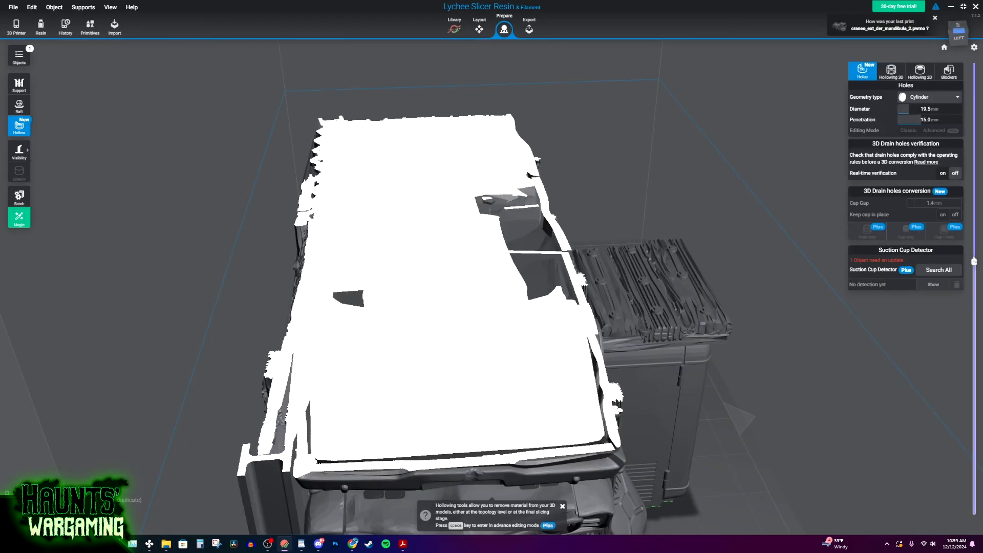
{"action": "mouse_move", "coordinate": [976, 266]}
{"action": "mouse_move", "coordinate": [975, 267]}
{"action": "left_mouse_down"}
{"action": "mouse_move", "coordinate": [975, 240]}
{"action": "mouse_move", "coordinate": [975, 268]}
{"action": "left_mouse_up"}
{"action": "right_click_drag", "start_coordinate": [530, 292], "coordinate": [476, 294]}
{"action": "left_click_drag", "start_coordinate": [477, 295], "coordinate": [496, 251]}
{"action": "right_click_drag", "start_coordinate": [594, 300], "coordinate": [669, 290]}
{"action": "mouse_move", "coordinate": [975, 265]}
{"action": "left_click_drag", "start_coordinate": [975, 265], "coordinate": [975, 279]}
{"action": "right_click_drag", "start_coordinate": [665, 313], "coordinate": [587, 303]}
{"action": "scroll", "coordinate": [587, 337], "scroll_direction": "down", "scroll_amount": 2}
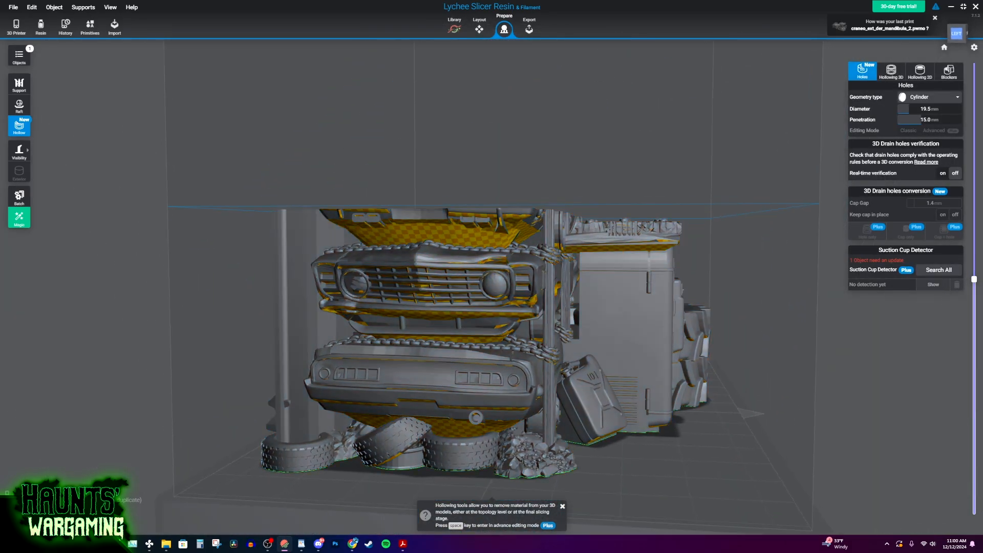
Examine the stacked cars, crate and large tyres in cross-section at lower and higher levels.
{"action": "mouse_move", "coordinate": [975, 280]}
{"action": "left_click_drag", "start_coordinate": [974, 282], "coordinate": [975, 321]}
{"action": "right_click_drag", "start_coordinate": [799, 328], "coordinate": [544, 358]}
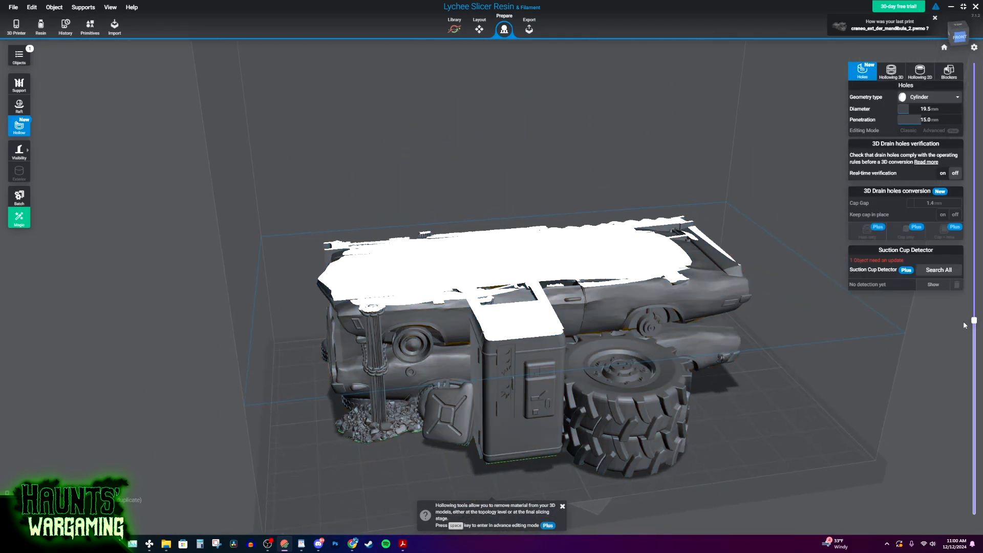
{"action": "left_click_drag", "start_coordinate": [975, 320], "coordinate": [974, 85]}
{"action": "left_click_drag", "start_coordinate": [830, 226], "coordinate": [898, 246]}
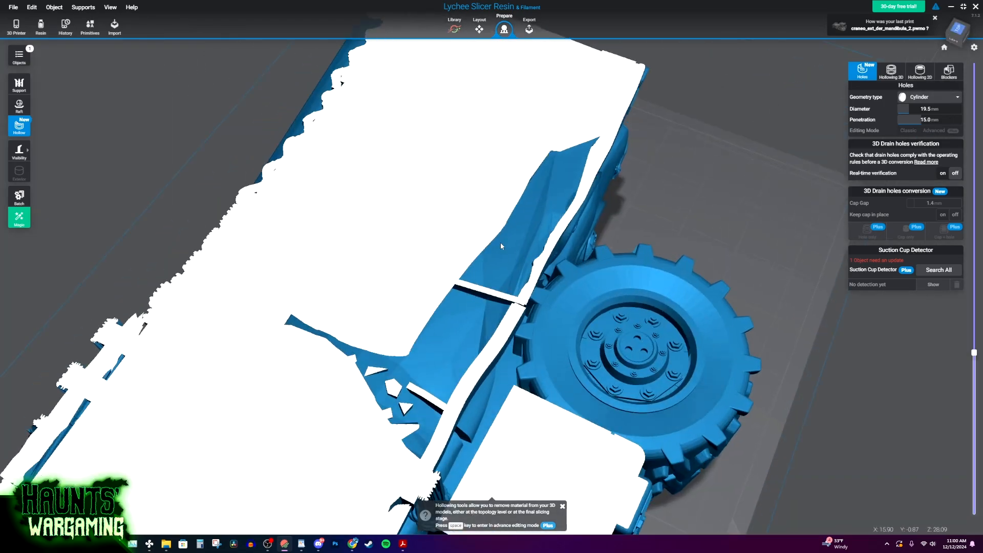
{"action": "left_click_drag", "start_coordinate": [501, 247], "coordinate": [603, 442]}
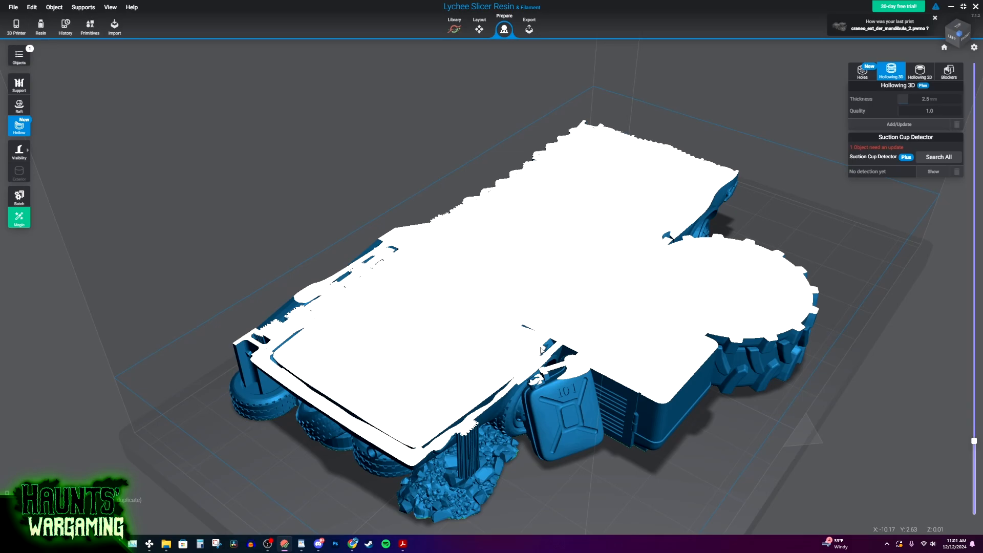
Apply 2D hollowing to the stacked-cars terrain with a 2.5 mm thickness and check the infill at several layer heights.
{"action": "left_click", "coordinate": [541, 350]}
{"action": "left_click", "coordinate": [915, 77]}
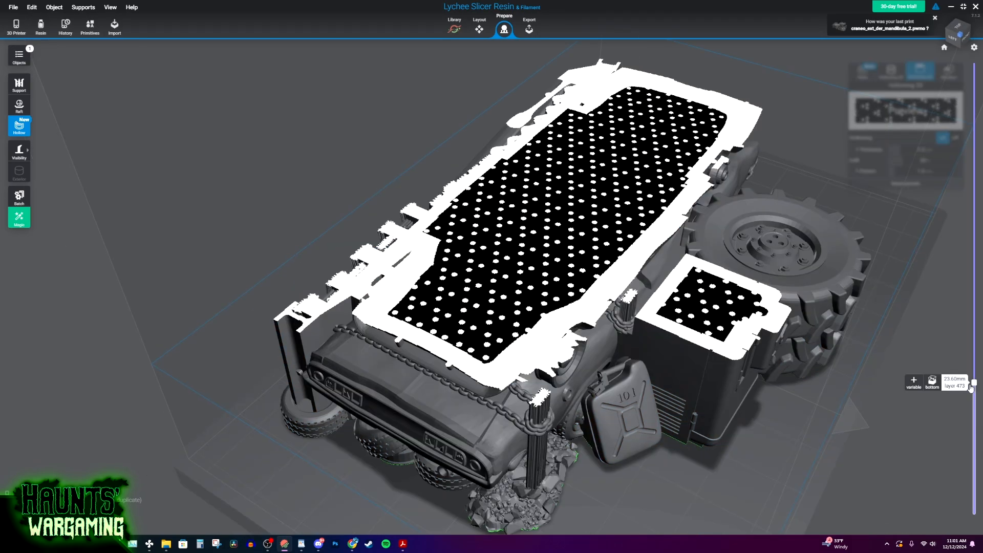
{"action": "left_click_drag", "start_coordinate": [966, 386], "coordinate": [953, 276]}
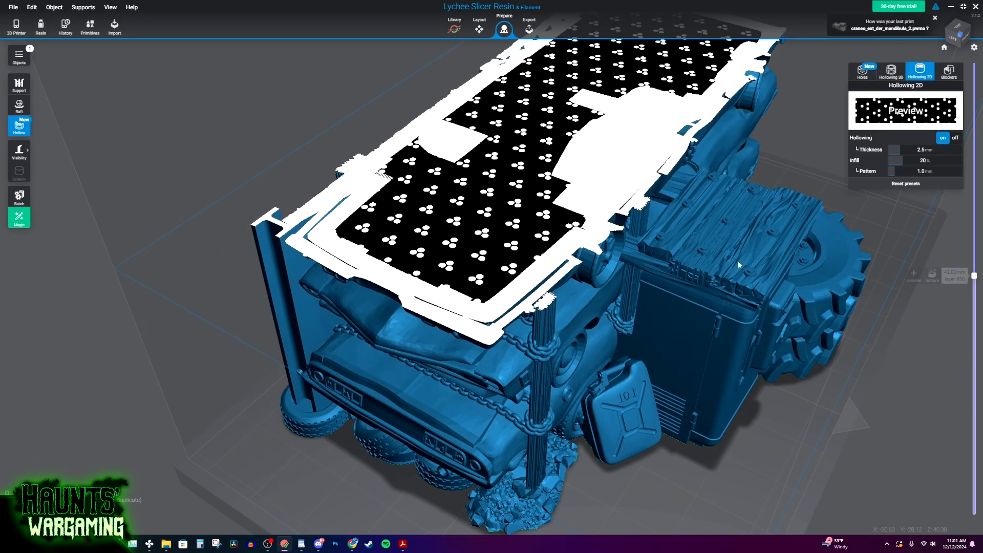
{"action": "scroll", "coordinate": [752, 271], "scroll_direction": "down", "scroll_amount": 5}
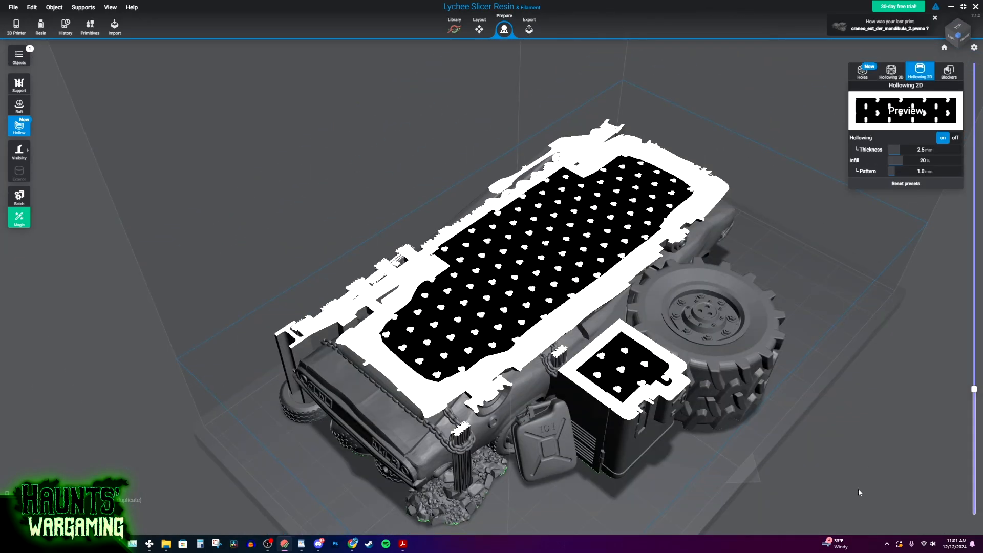
{"action": "left_click_drag", "start_coordinate": [973, 389], "coordinate": [974, 322]}
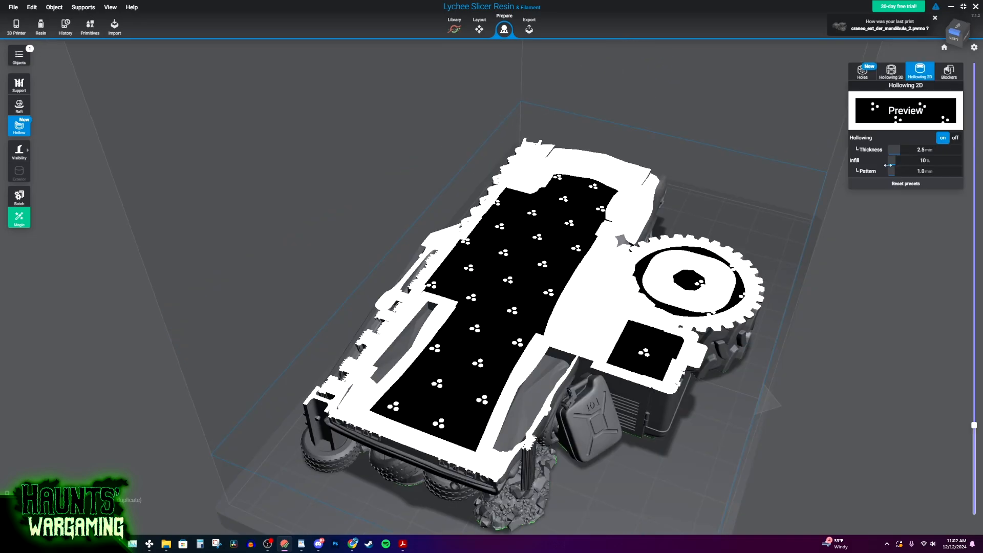
{"action": "right_click_drag", "start_coordinate": [772, 324], "coordinate": [745, 326]}
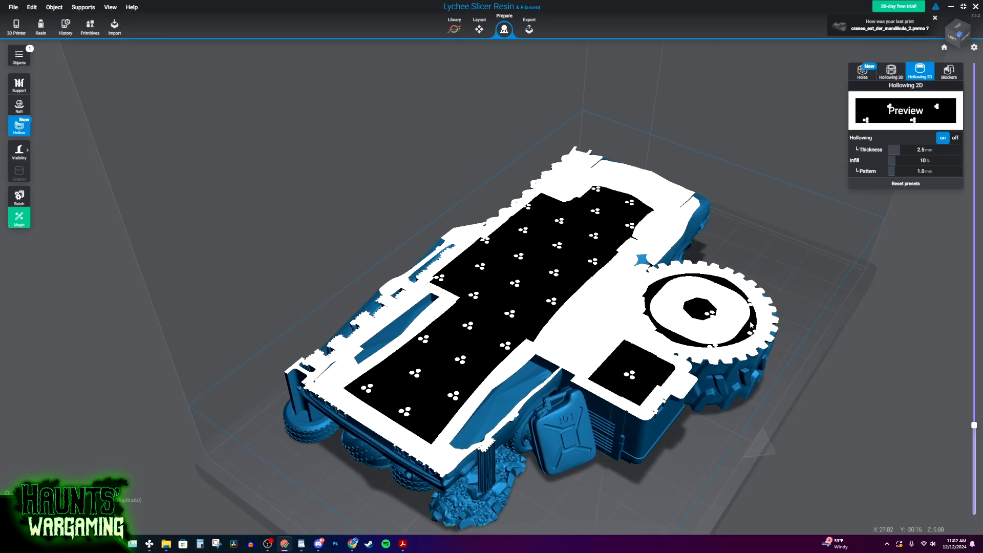
{"action": "left_click", "coordinate": [798, 323]}
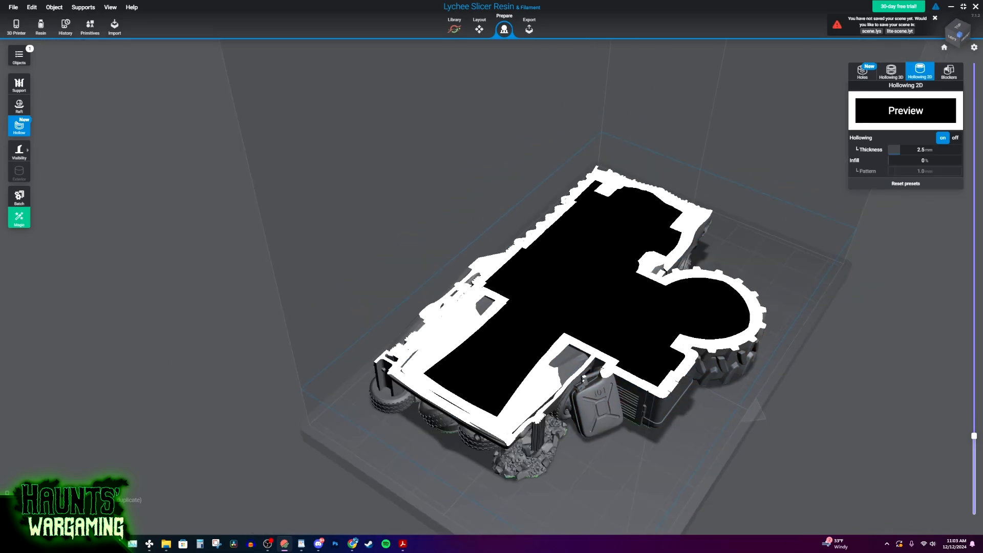